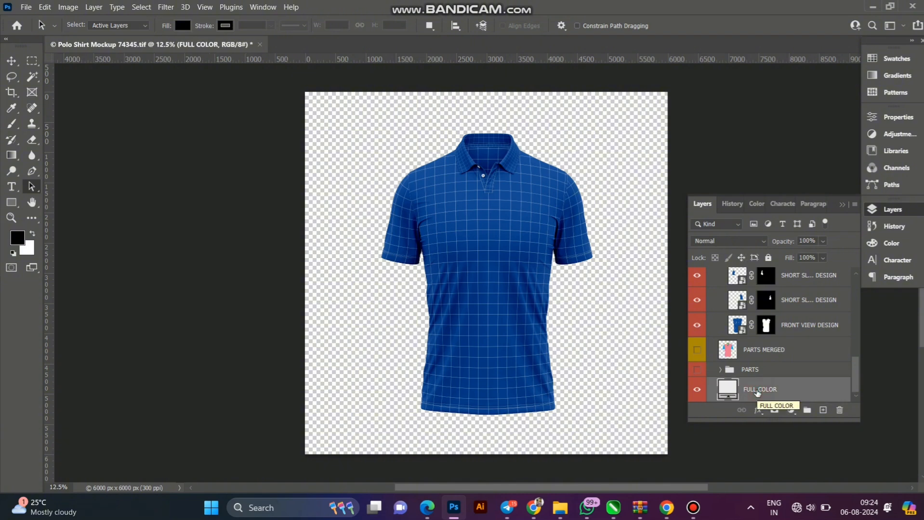
# Delete the FULL COLOR layer and the SMARTS group together with its contents
pyautogui.press('Delete')
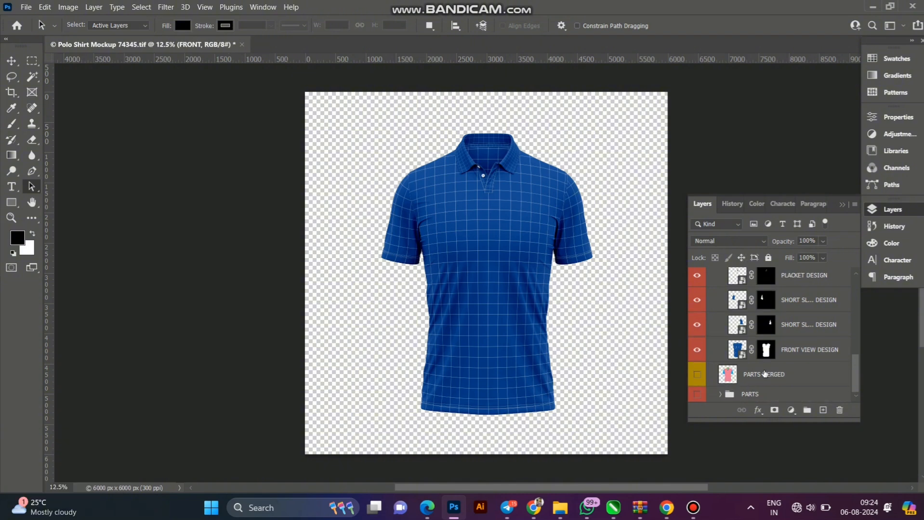
pyautogui.scroll(6, 801, 348)
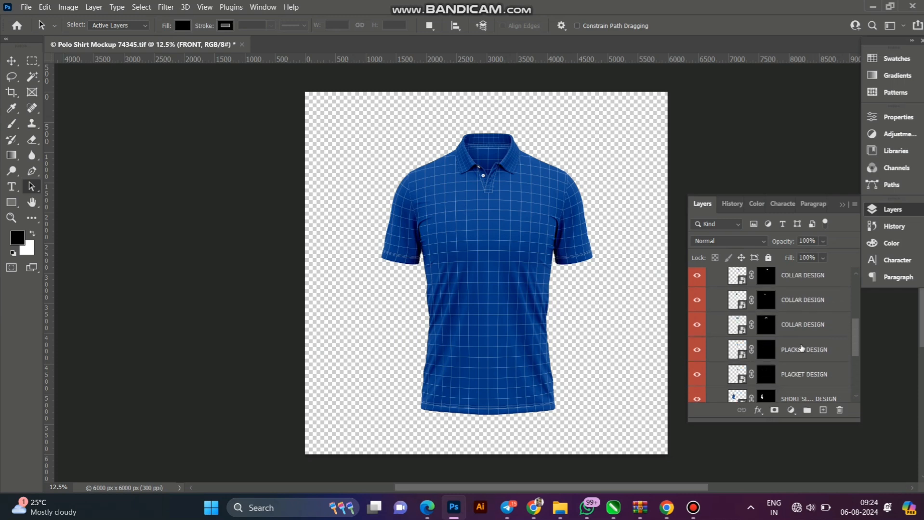
pyautogui.click(754, 331)
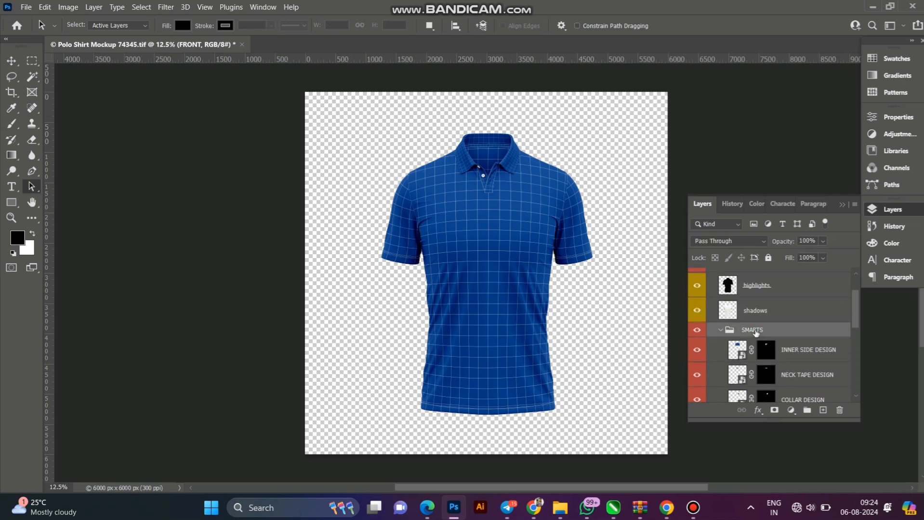
pyautogui.press('Delete')
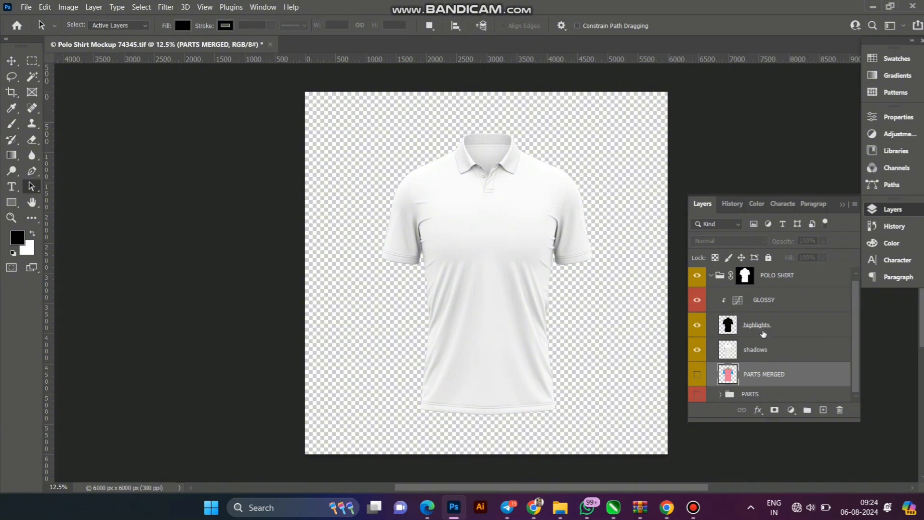
# Delete the GLOSSY adjustment layer and the highlights layer from the POLO SHIRT group
pyautogui.scroll(1, 764, 322)
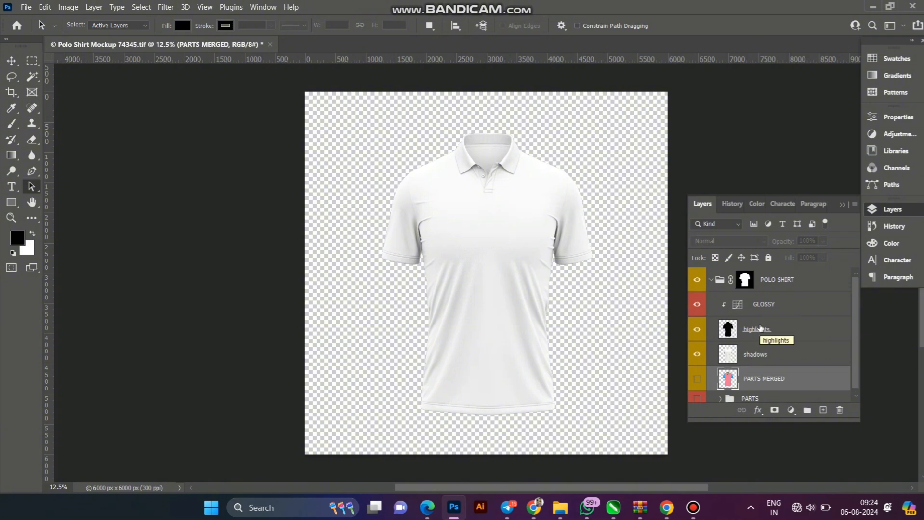
pyautogui.click(785, 304)
pyautogui.click(792, 303)
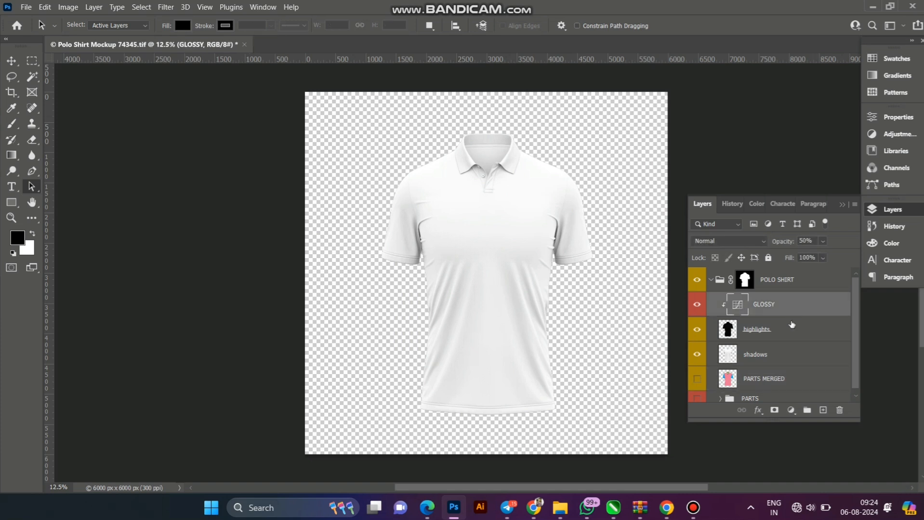
pyautogui.press('Delete')
pyautogui.press('Delete')
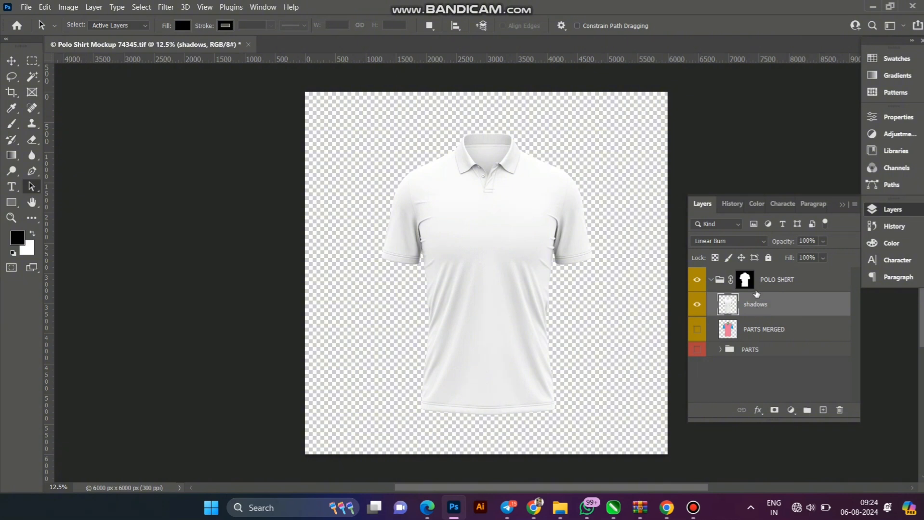
# Set the shadows layer's blend mode to Normal and hide it, with the PARTS group shown and expanded
pyautogui.click(734, 241)
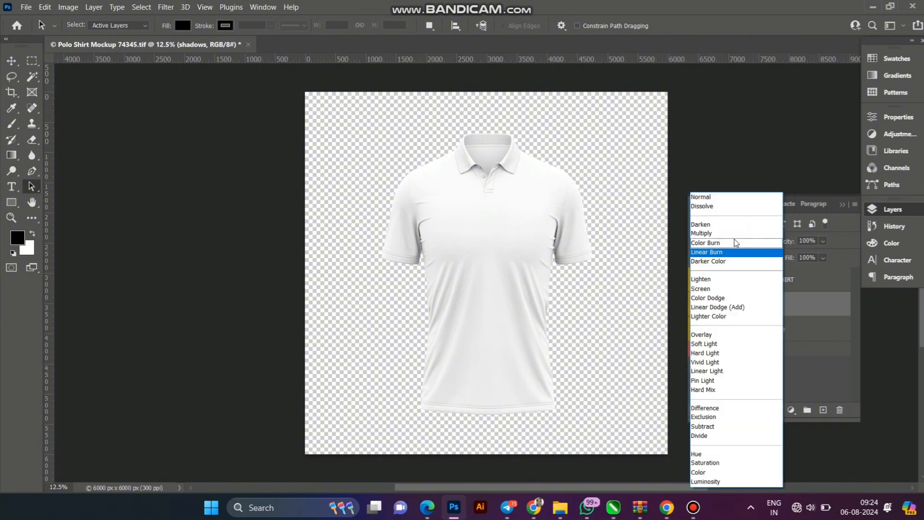
pyautogui.click(716, 196)
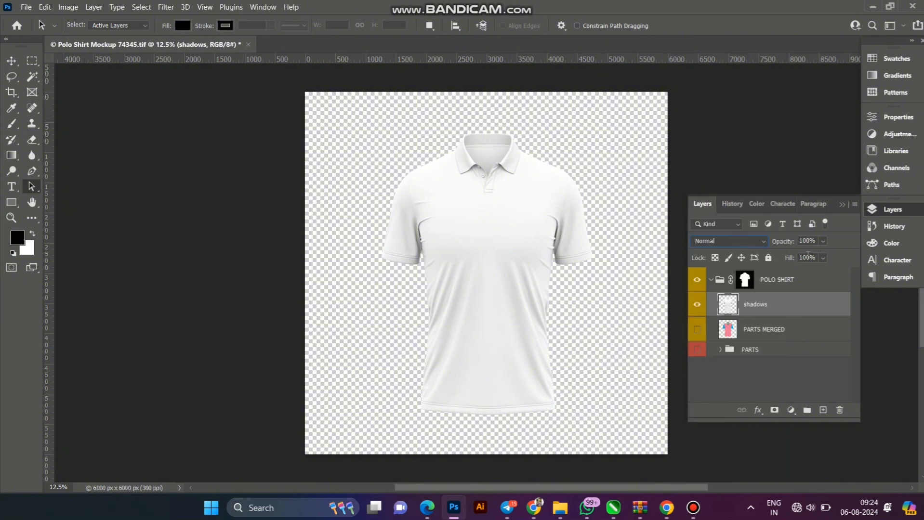
pyautogui.click(720, 350)
pyautogui.click(698, 330)
pyautogui.click(702, 304)
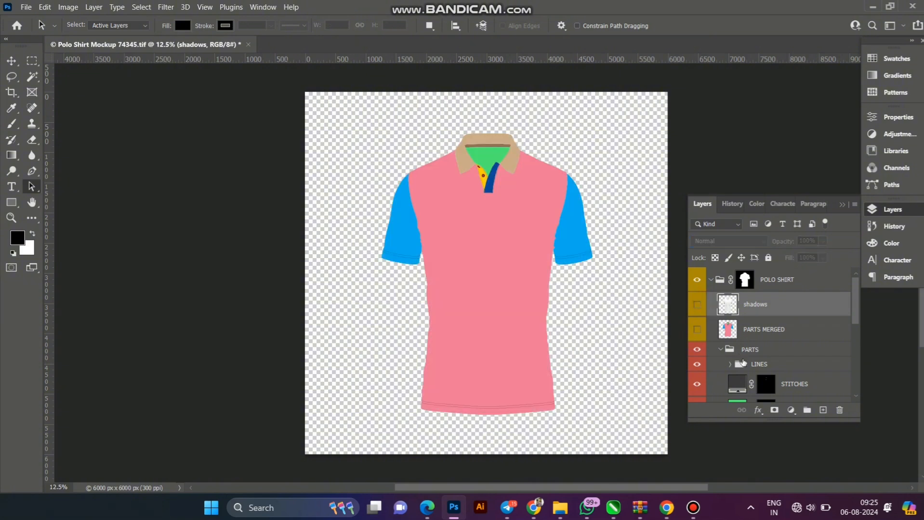
# Convert the FRONT and SLEEVES layers in the PARTS group to separate smart objects
pyautogui.scroll(-6, 743, 362)
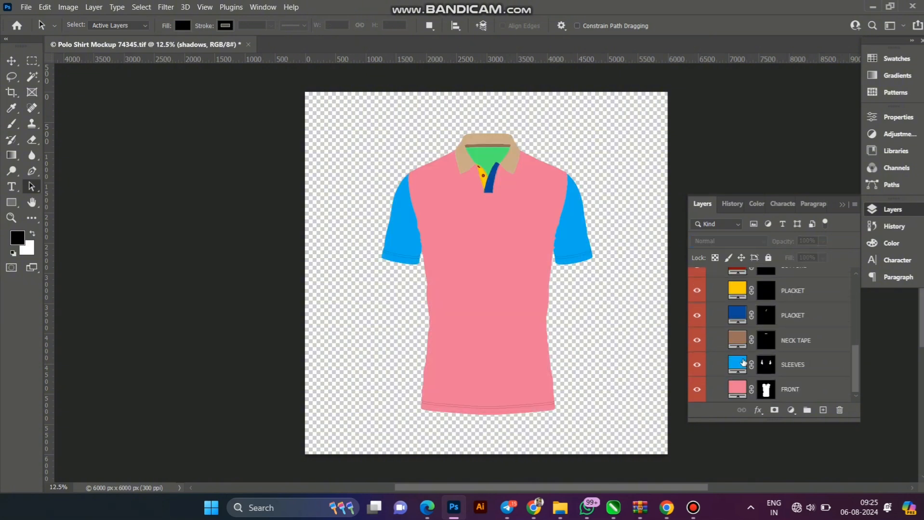
pyautogui.click(804, 392)
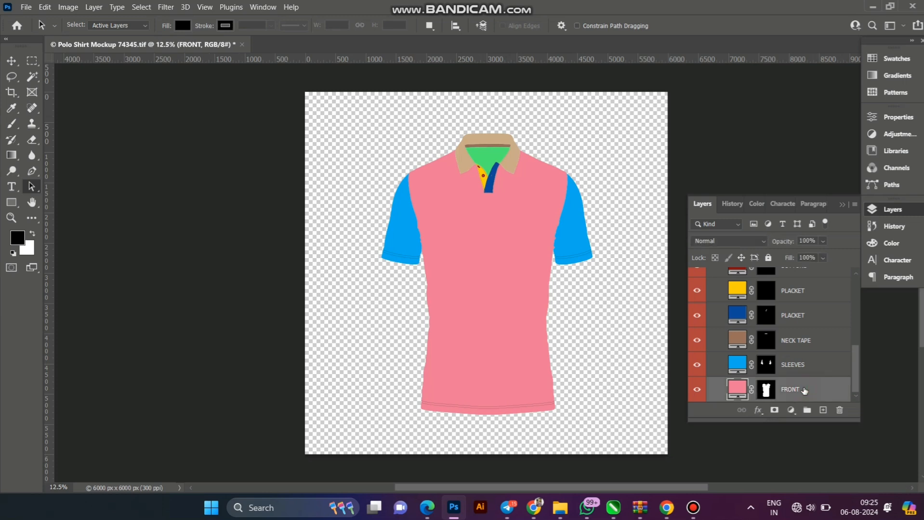
pyautogui.rightClick(804, 389)
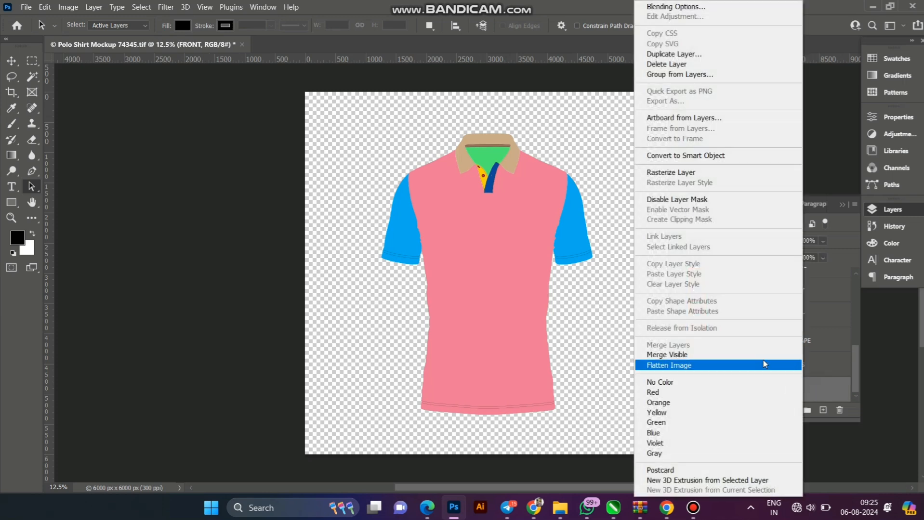
pyautogui.click(726, 155)
pyautogui.rightClick(795, 365)
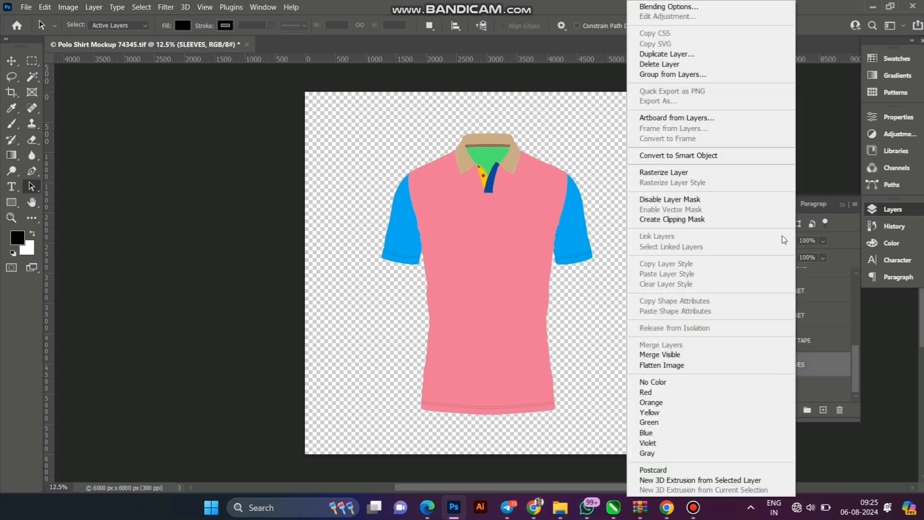
pyautogui.click(755, 157)
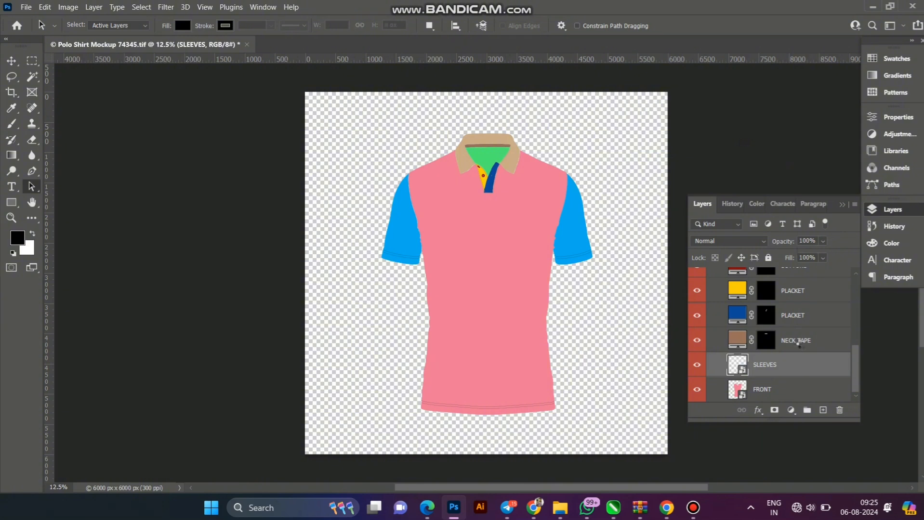
# Convert the NECK TAPE layer and both PLACKET layers to separate smart objects
pyautogui.rightClick(802, 343)
pyautogui.click(755, 156)
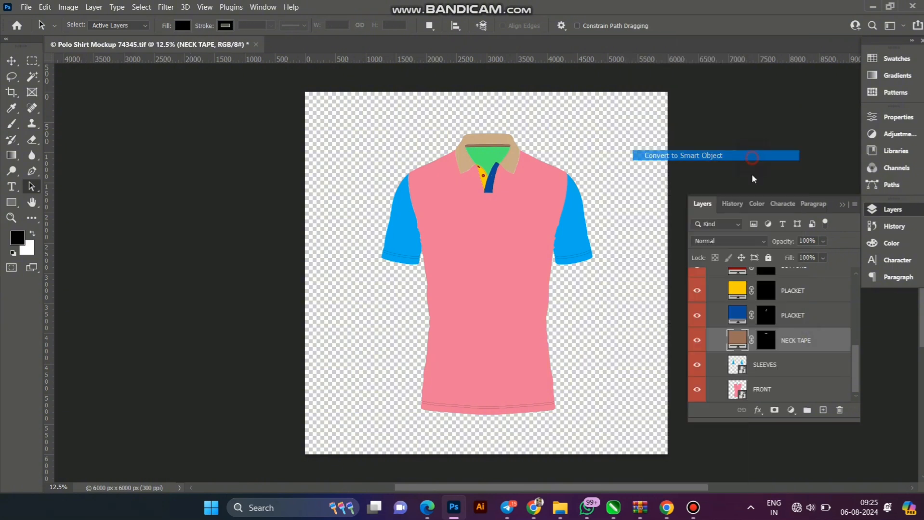
pyautogui.rightClick(796, 316)
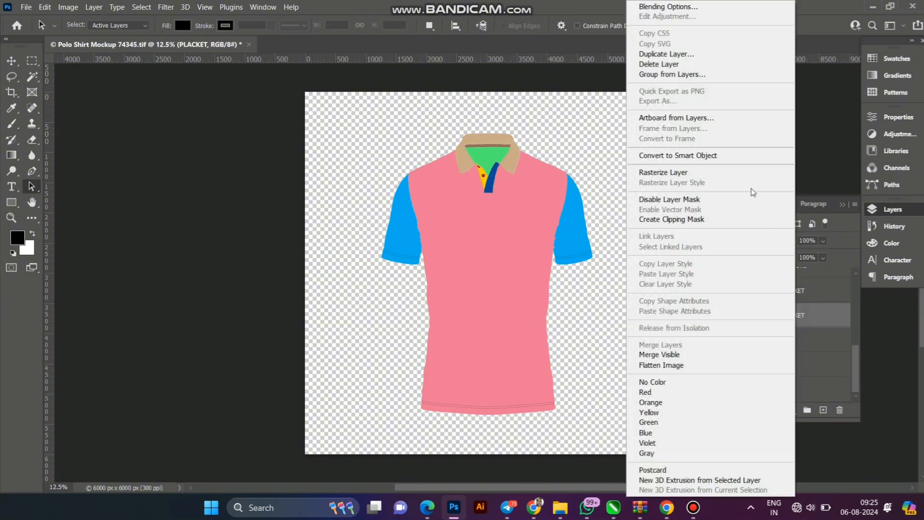
pyautogui.click(744, 155)
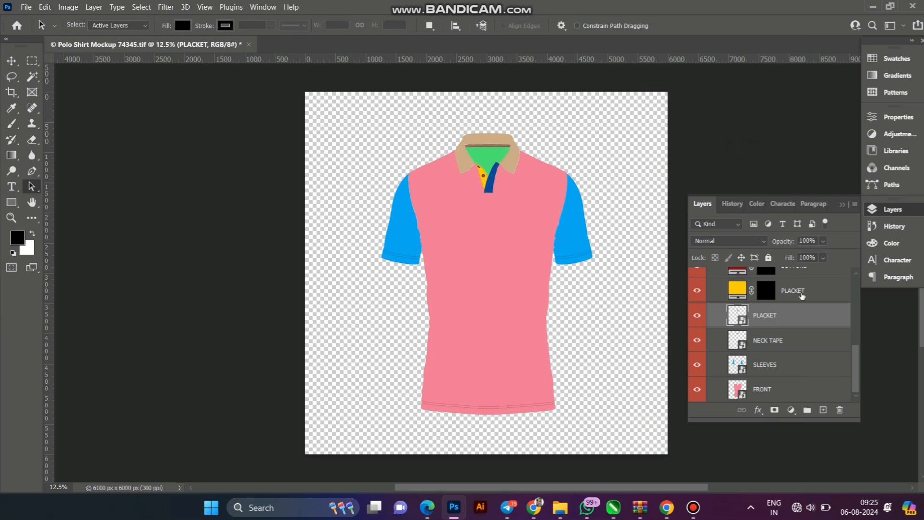
pyautogui.rightClick(799, 290)
pyautogui.click(750, 156)
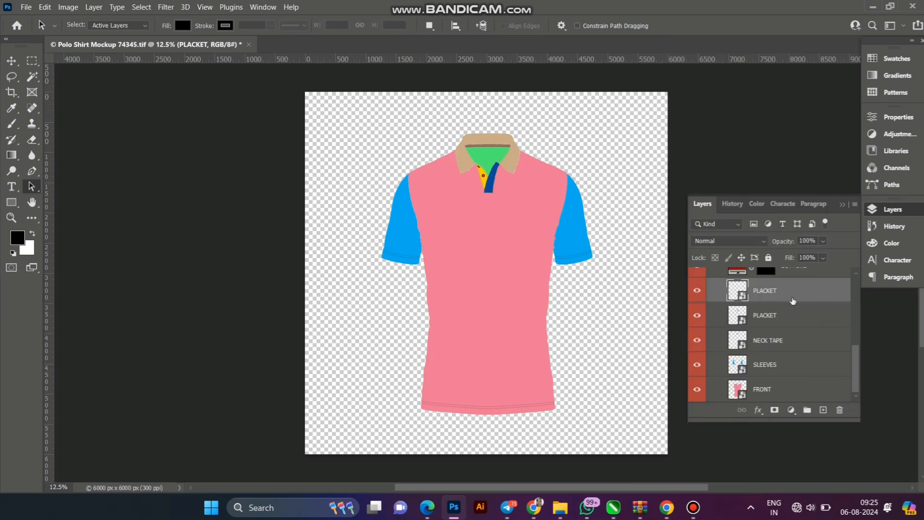
# Convert the BUTTONS, COLLAR and INNER SIDE layers to separate smart objects
pyautogui.scroll(2, 784, 324)
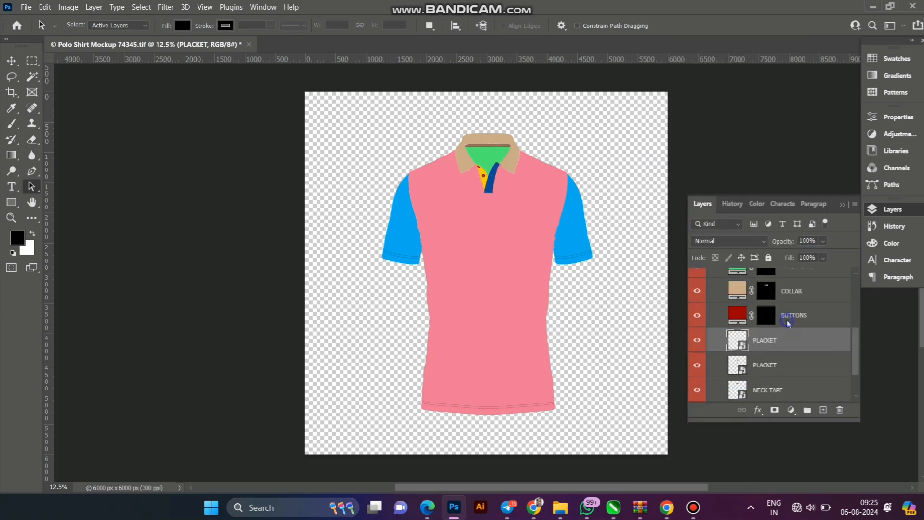
pyautogui.rightClick(787, 324)
pyautogui.click(750, 155)
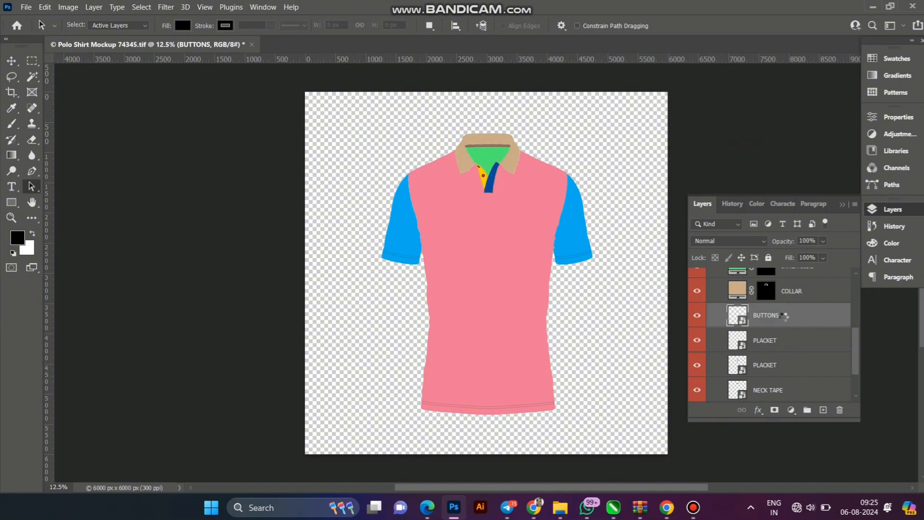
pyautogui.scroll(3, 799, 357)
pyautogui.rightClick(800, 359)
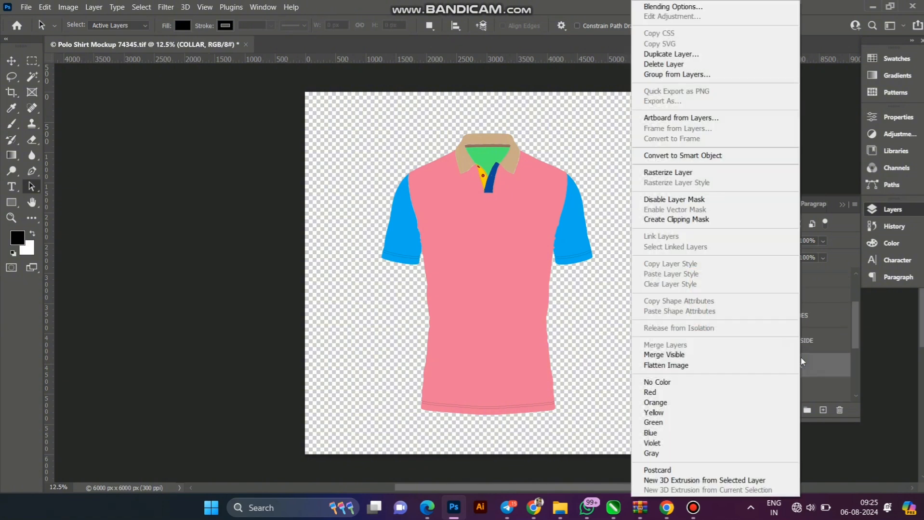
pyautogui.click(750, 155)
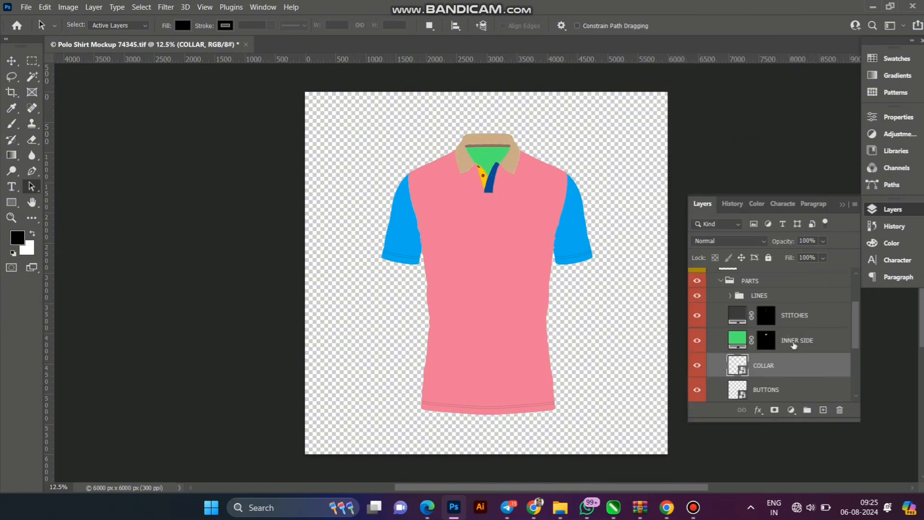
pyautogui.rightClick(792, 343)
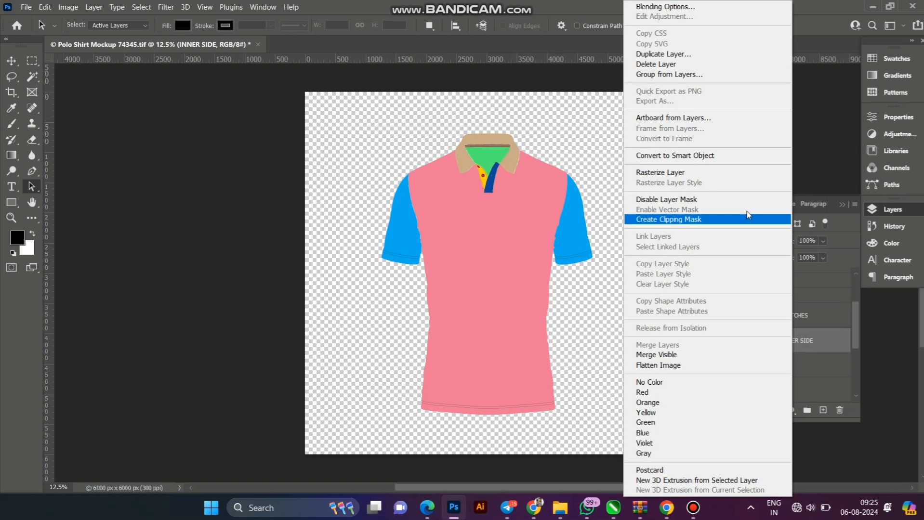
pyautogui.click(730, 157)
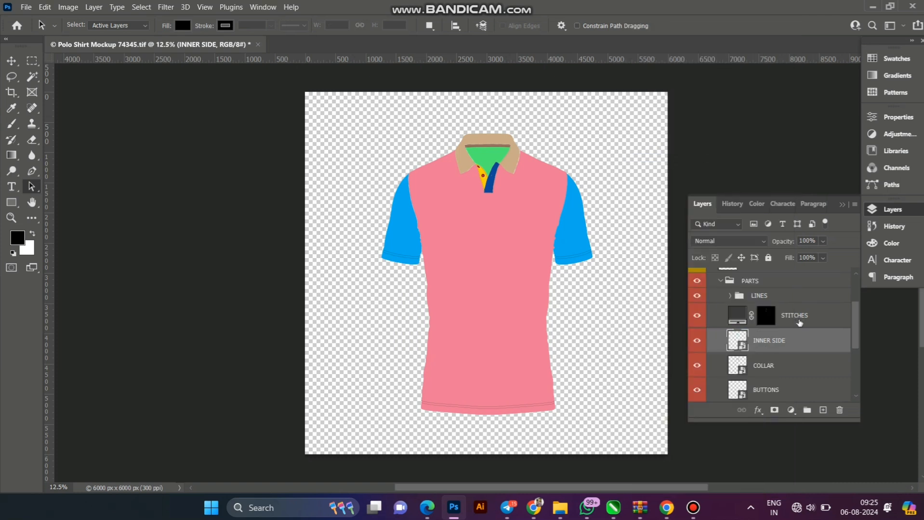
# Delete the STITCHES layer and the LINES group with its contents from the PARTS group
pyautogui.click(799, 322)
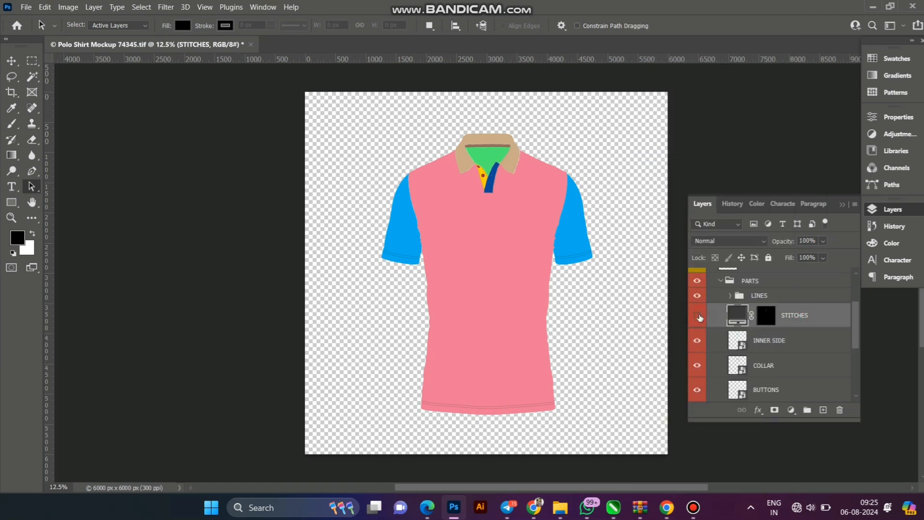
pyautogui.click(698, 316)
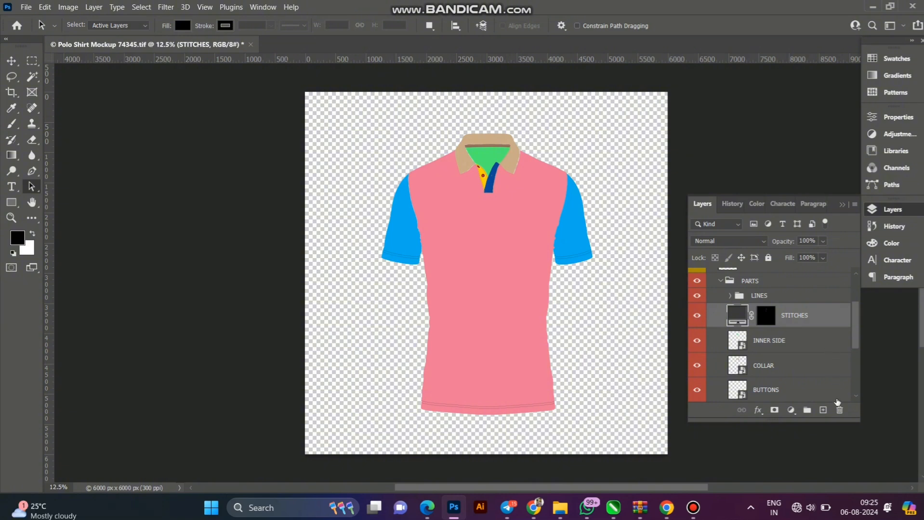
pyautogui.click(839, 410)
pyautogui.scroll(1, 761, 314)
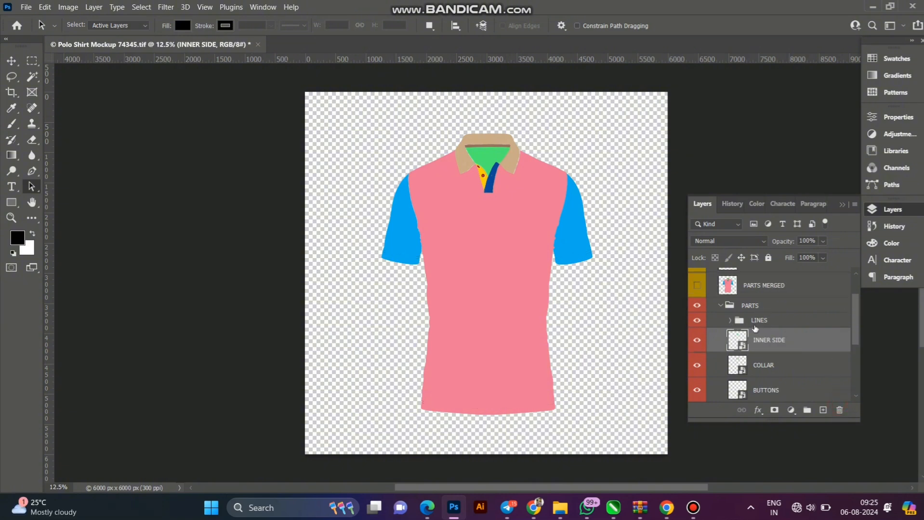
pyautogui.click(753, 323)
pyautogui.press('Delete')
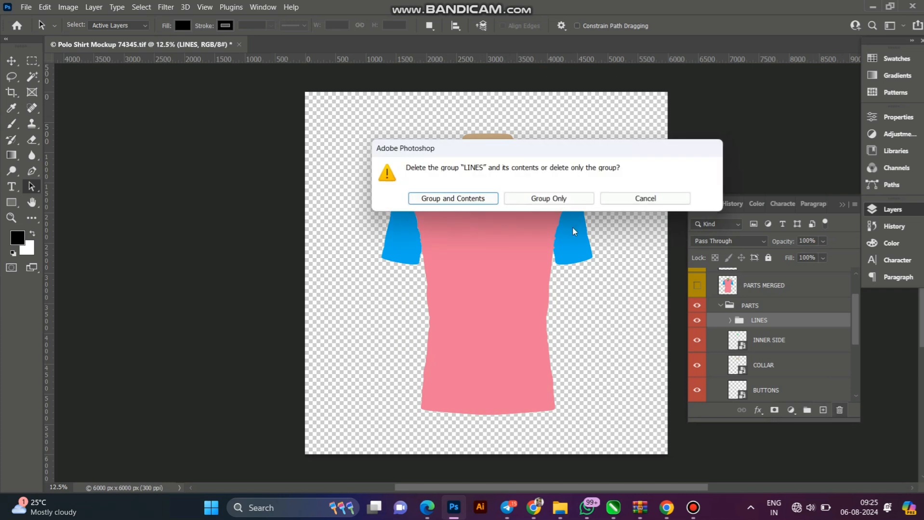
pyautogui.click(450, 196)
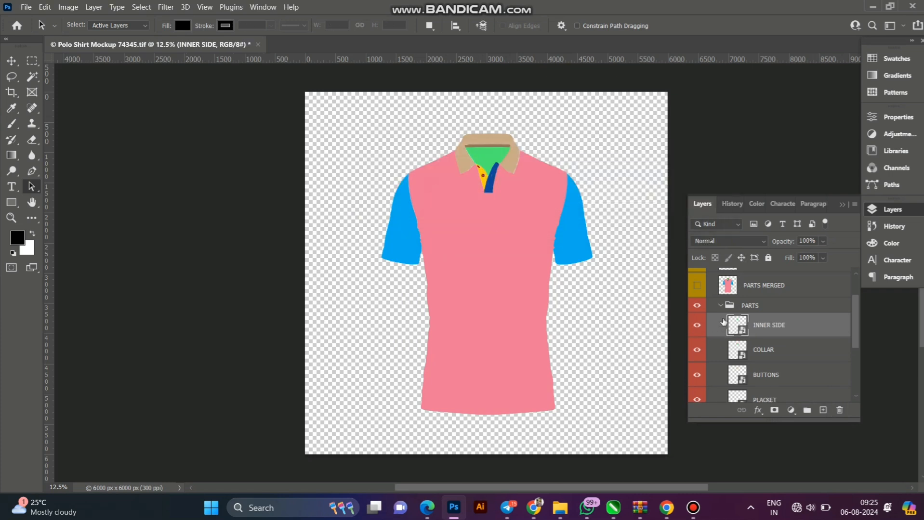
# Check through the smart object layers in the PARTS group and collapse the group
pyautogui.scroll(1, 727, 328)
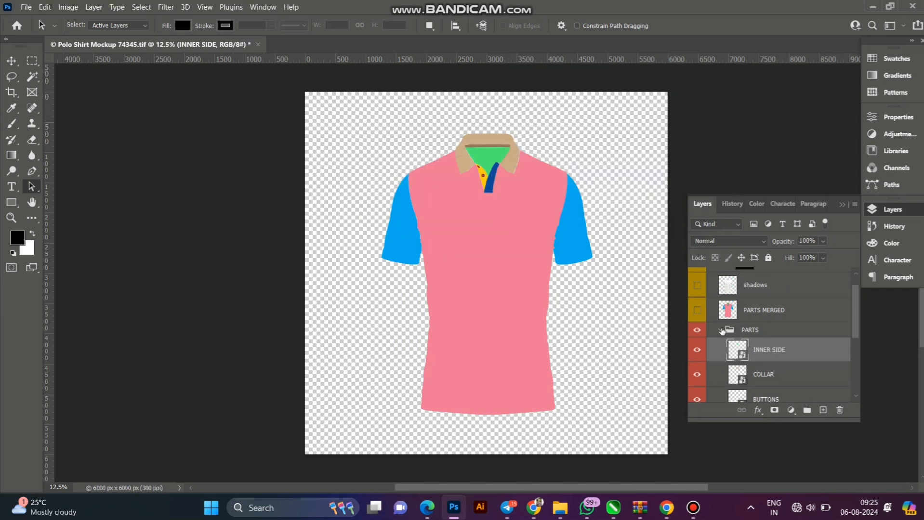
pyautogui.scroll(-5, 723, 333)
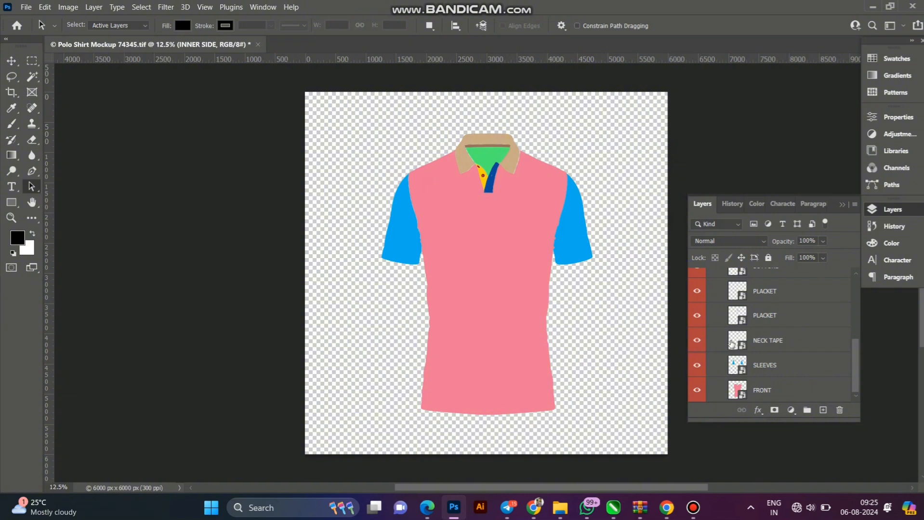
pyautogui.scroll(5, 728, 343)
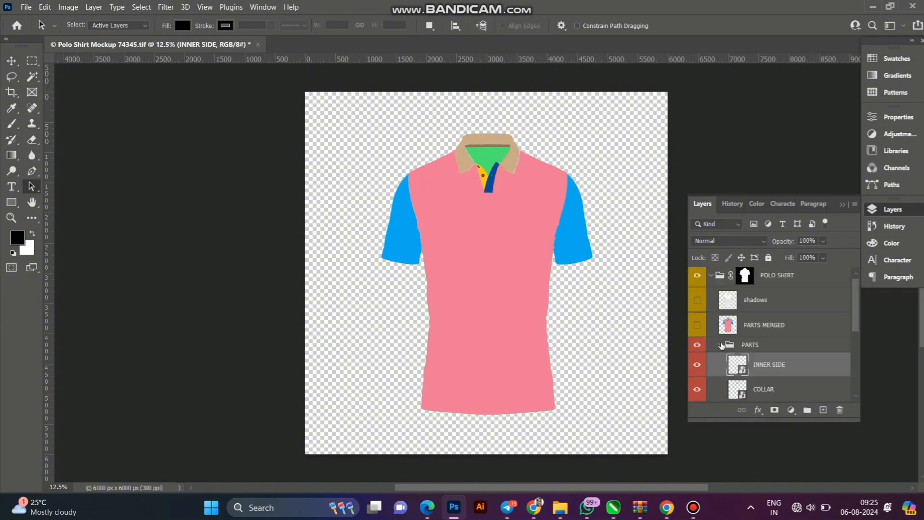
pyautogui.click(721, 346)
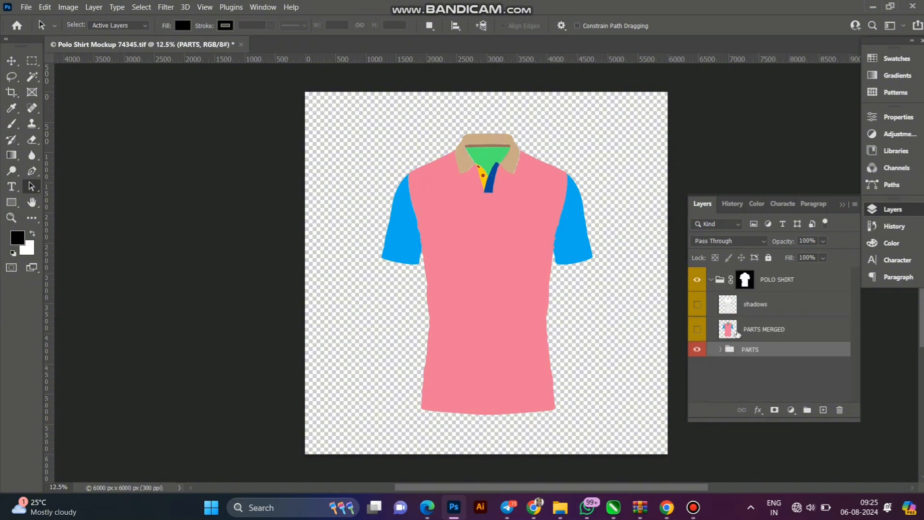
# Show the PARTS MERGED layer, select its pixels, and fill that shirt shape with a Solid Color layer in ff0000
pyautogui.click(738, 333)
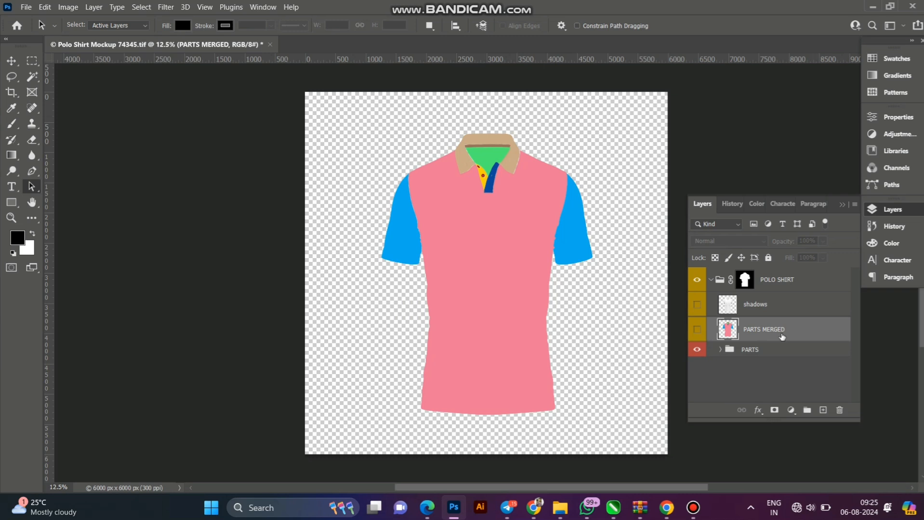
pyautogui.rightClick(728, 332)
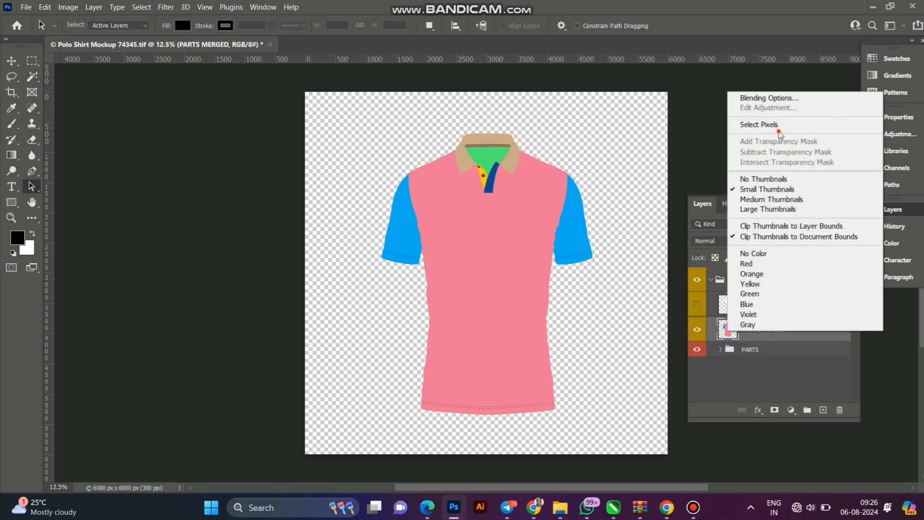
pyautogui.click(779, 127)
pyautogui.click(792, 410)
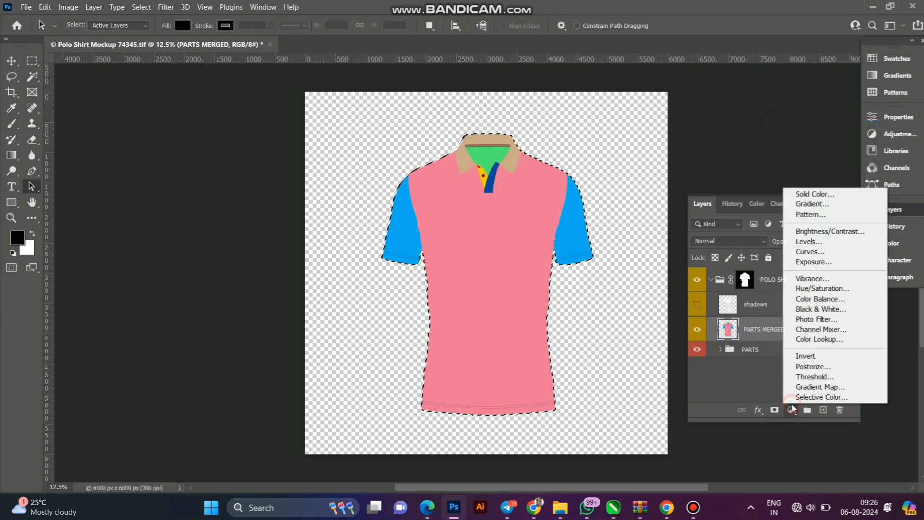
pyautogui.click(814, 194)
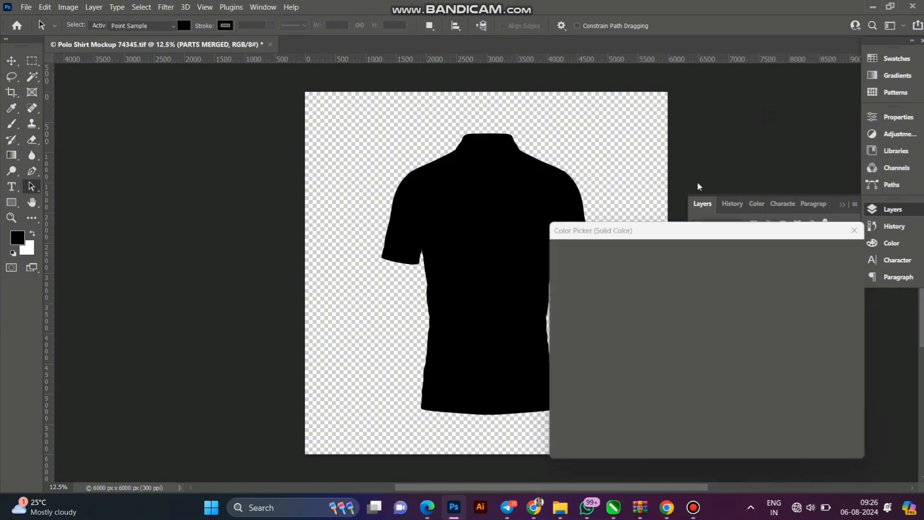
pyautogui.write('ff0000')
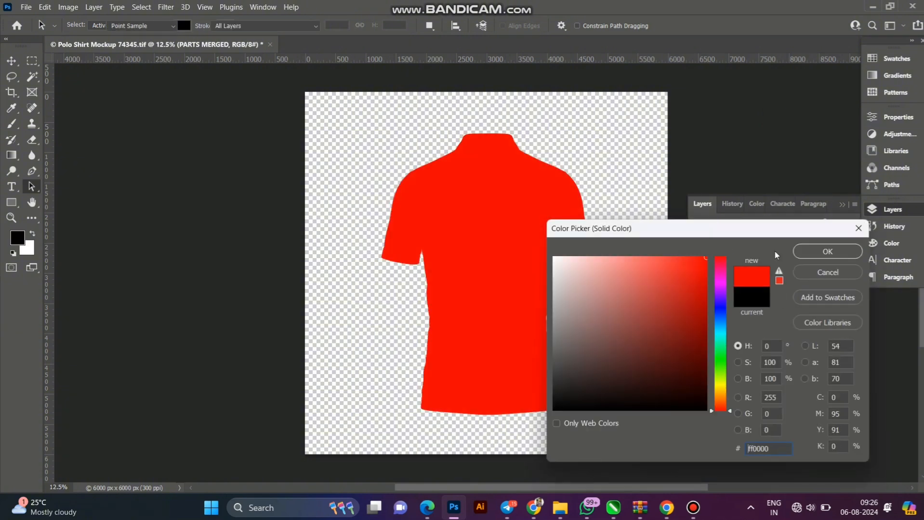
pyautogui.click(804, 252)
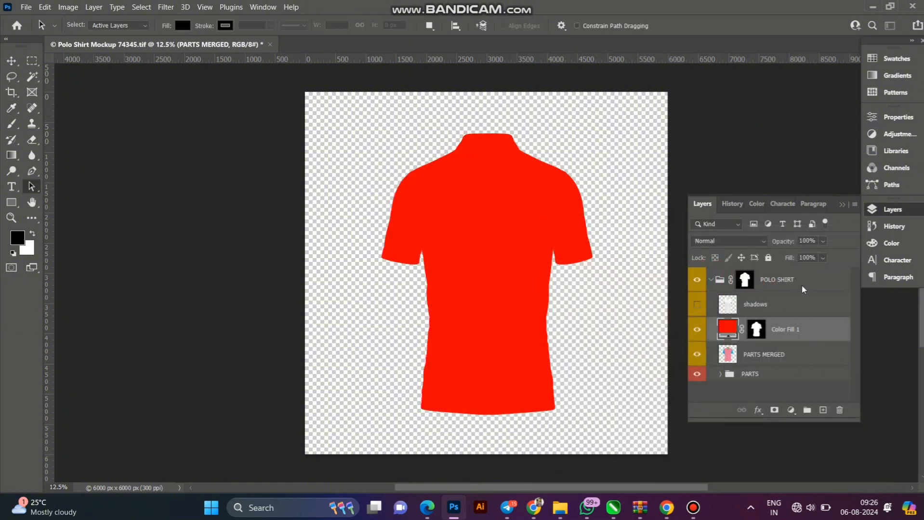
# Convert the red shirt-shaped fill layer to a smart object and move it into the PARTS group
pyautogui.rightClick(791, 332)
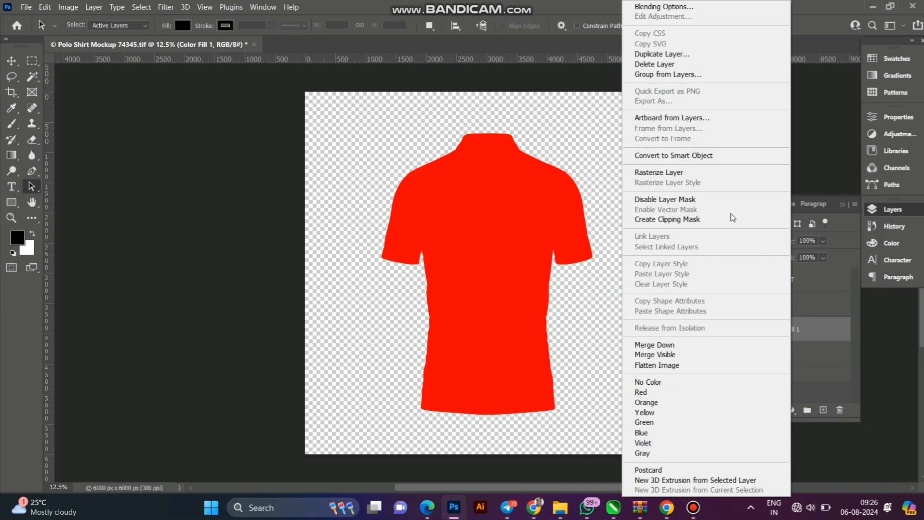
pyautogui.click(706, 157)
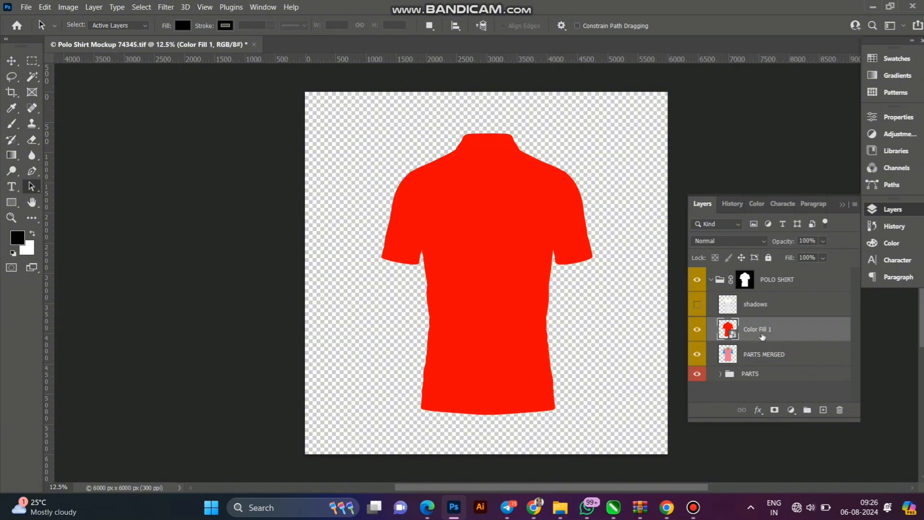
pyautogui.moveTo(762, 330); pyautogui.dragTo(751, 374)
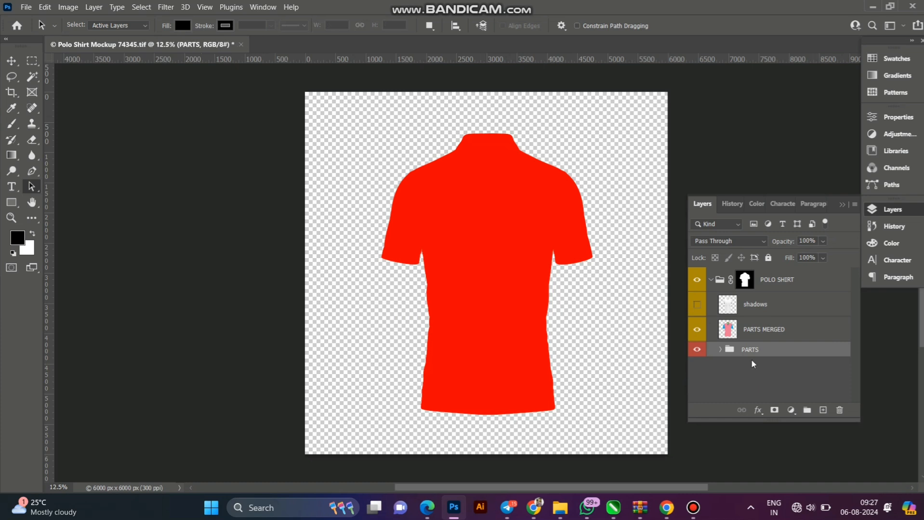
# Delete the PARTS MERGED layer from the POLO SHIRT group
pyautogui.hotkey('alt', ']')
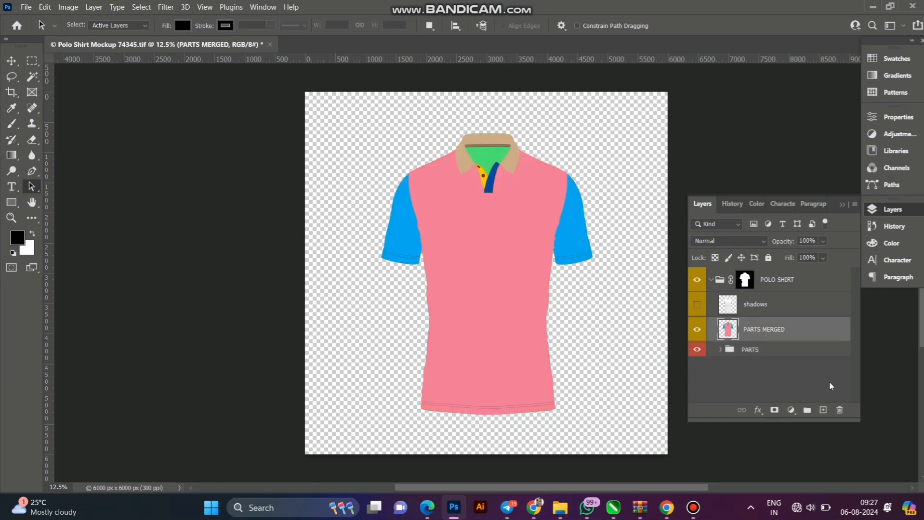
pyautogui.click(840, 409)
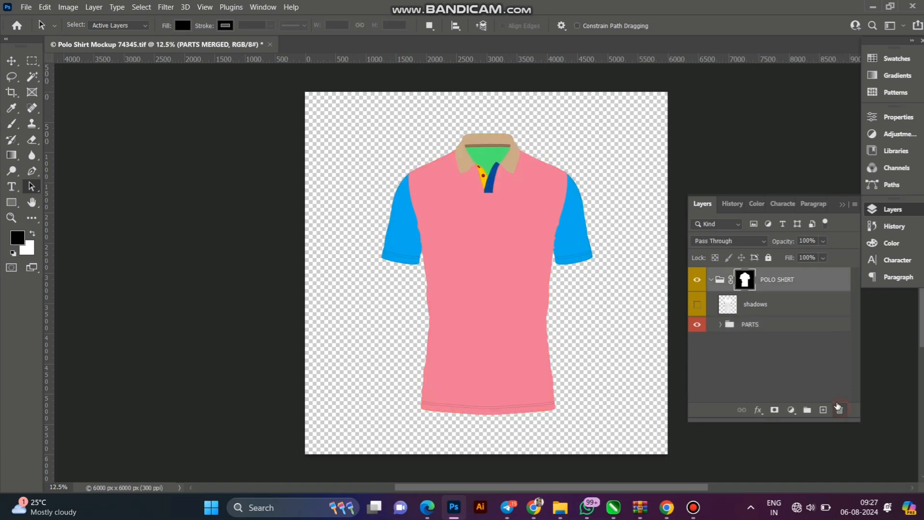
# Make the shadows layer visible and move it into the PARTS group above the other part layers
pyautogui.click(782, 310)
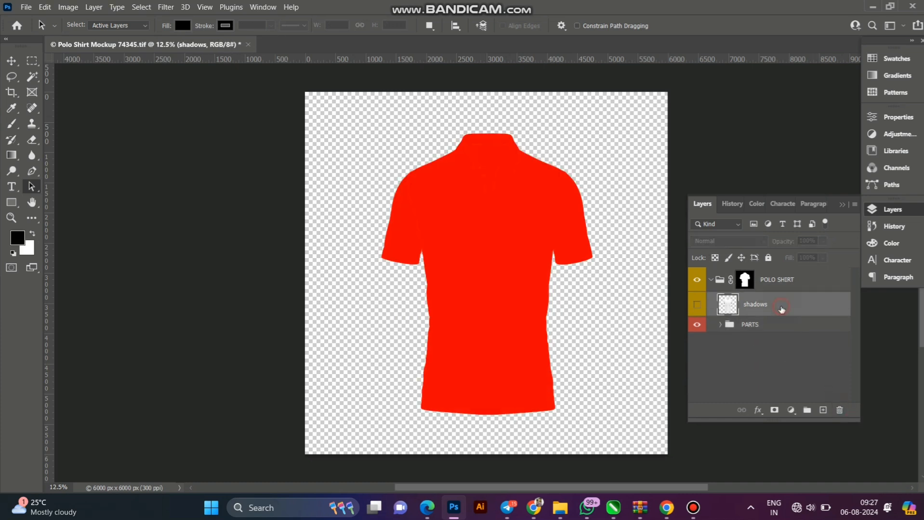
pyautogui.click(697, 304)
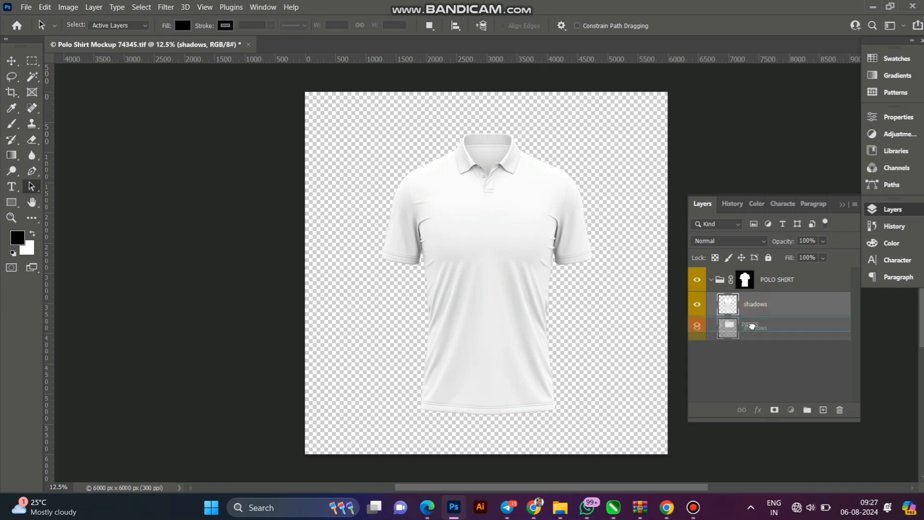
pyautogui.press('Delete')
# Move the PARTS group out above the POLO SHIRT group, and delete the empty POLO SHIRT group along with its mask
pyautogui.click(779, 282)
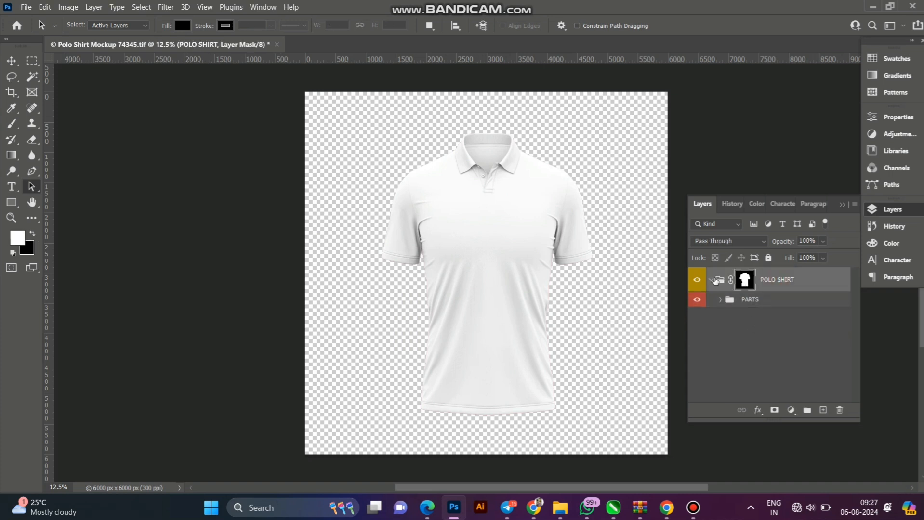
pyautogui.click(712, 280)
pyautogui.click(711, 279)
pyautogui.moveTo(797, 301); pyautogui.dragTo(788, 274)
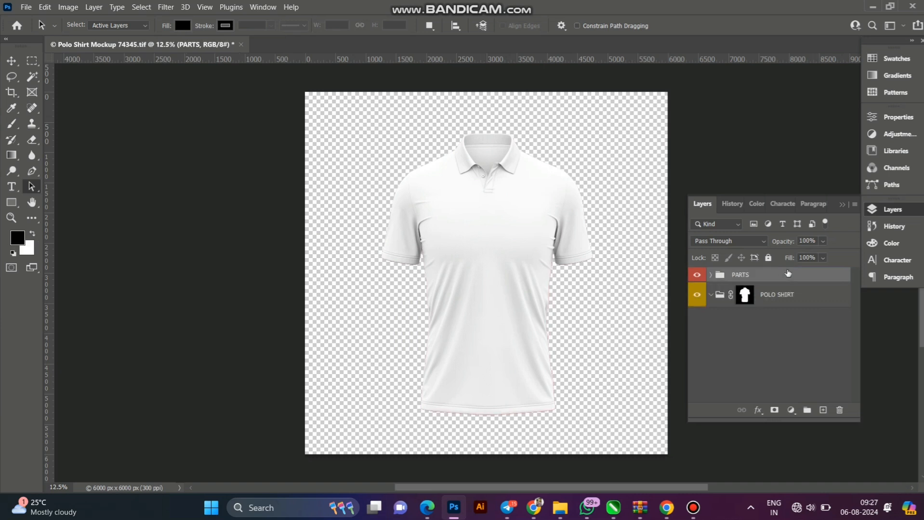
pyautogui.click(784, 303)
pyautogui.click(839, 410)
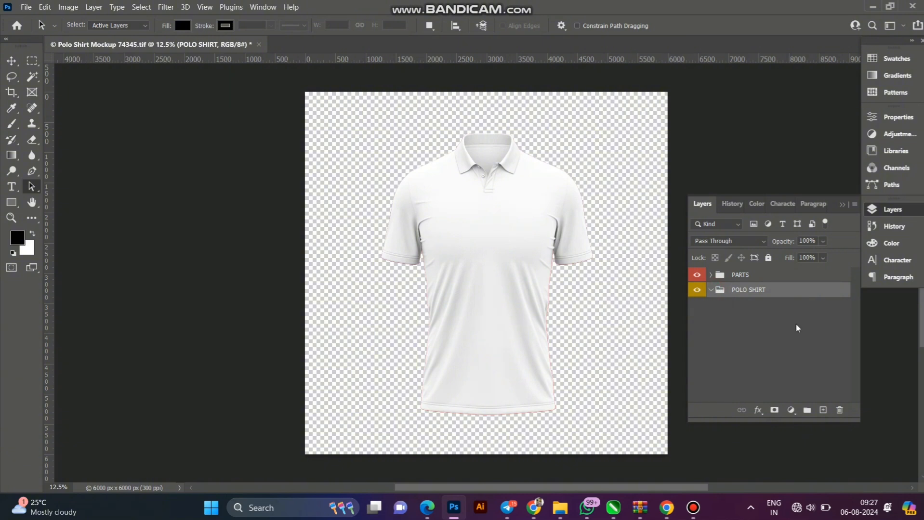
pyautogui.click(839, 410)
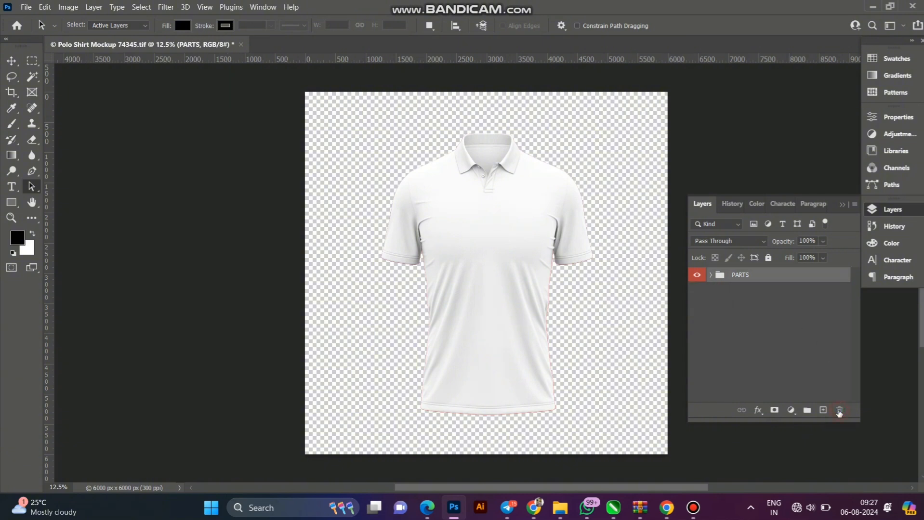
# Expand the PARTS group and save the document as Polo Shirt Mockup 74345 in Photoshop format in the psd to cdr folder, with Maximize Compatibility
pyautogui.click(711, 275)
pyautogui.scroll(-5, 750, 316)
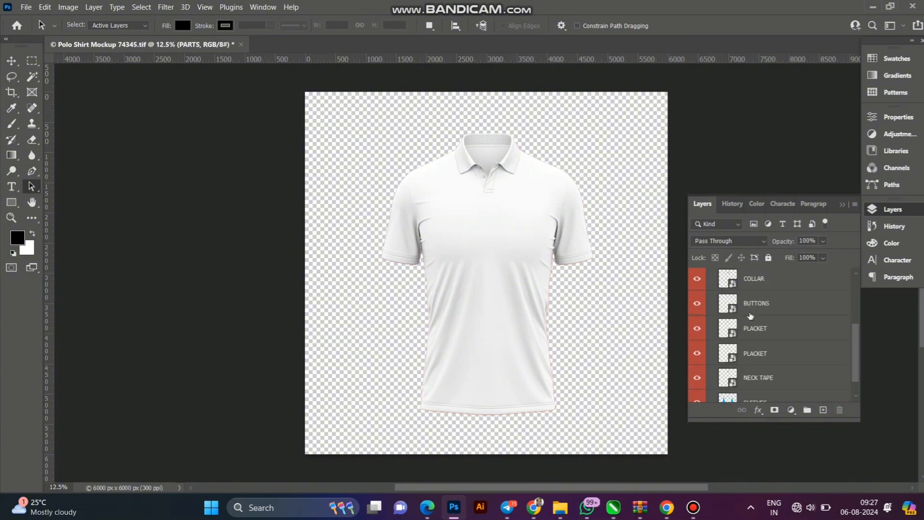
pyautogui.scroll(-2, 750, 316)
pyautogui.scroll(8, 750, 315)
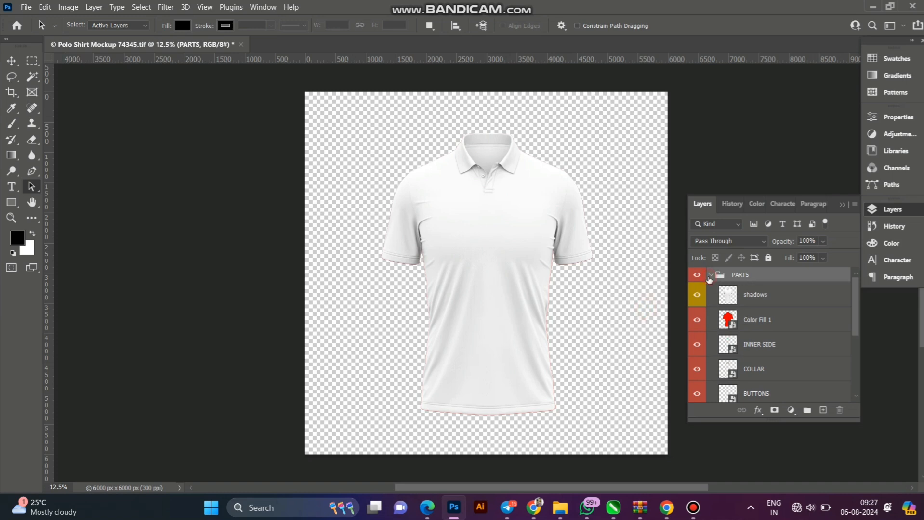
pyautogui.click(26, 7)
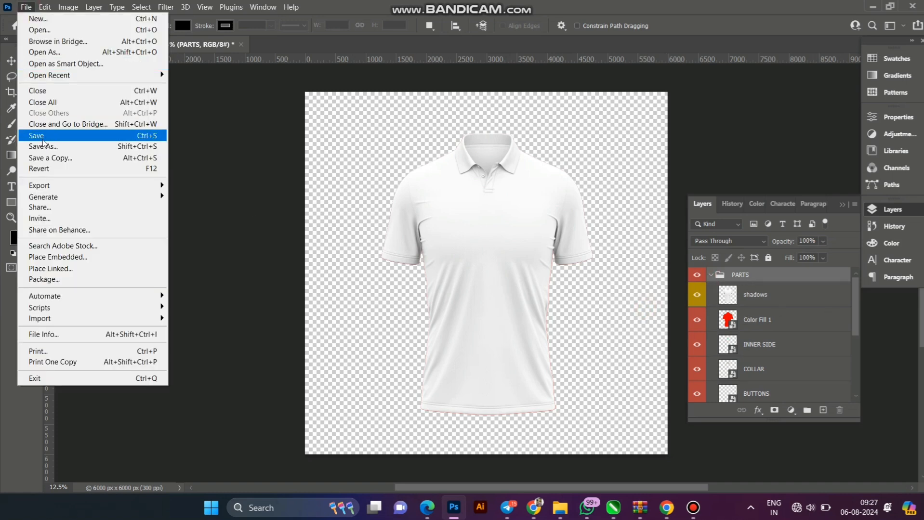
pyautogui.click(67, 146)
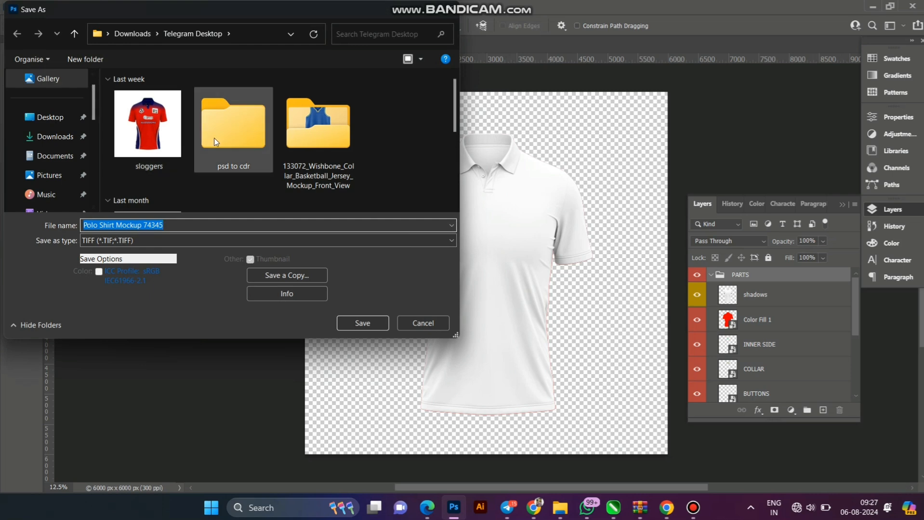
pyautogui.doubleClick(216, 137)
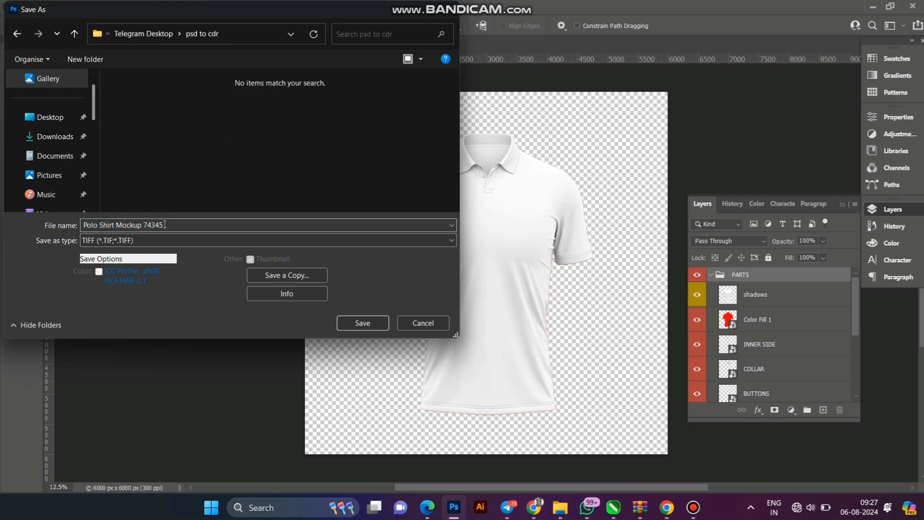
pyautogui.click(164, 238)
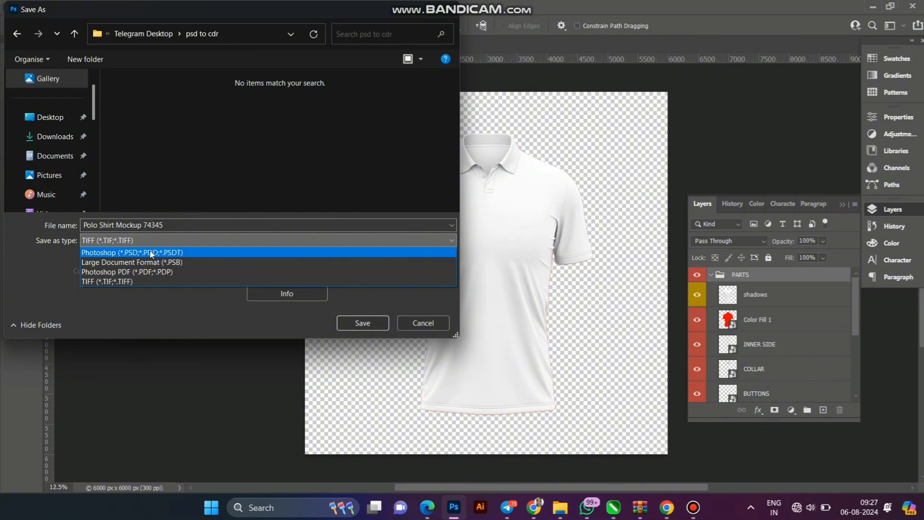
pyautogui.click(188, 255)
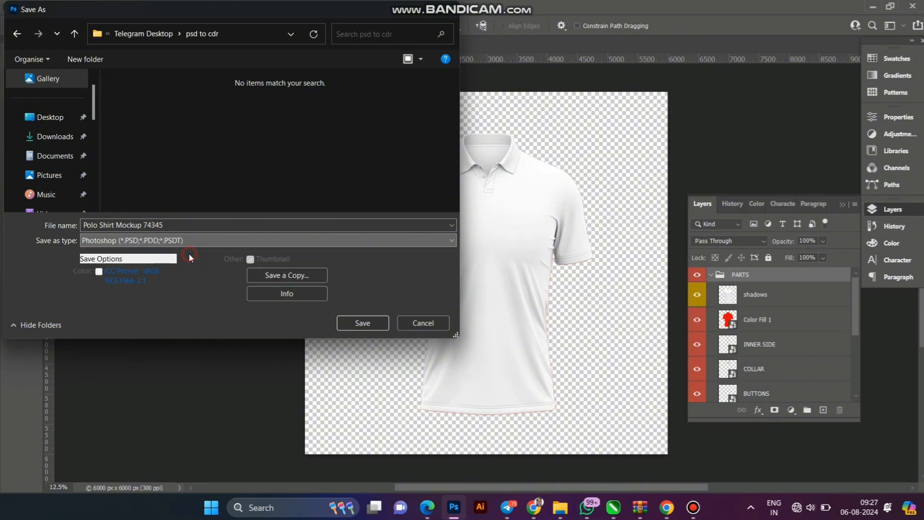
pyautogui.click(356, 323)
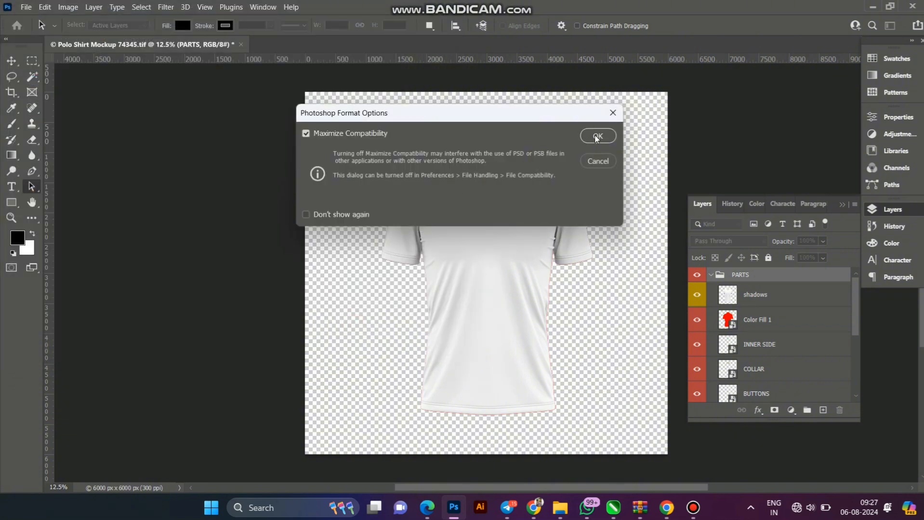
pyautogui.click(596, 137)
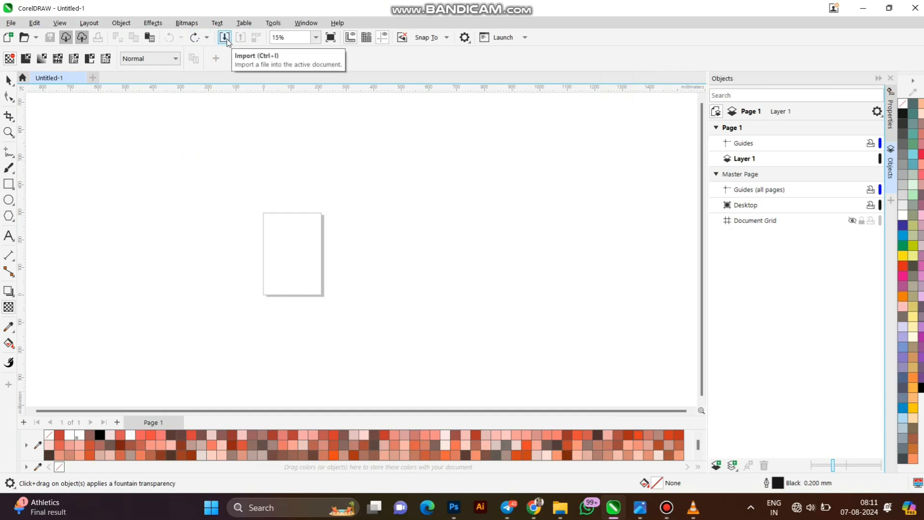
# In CorelDRAW, import Polo Shirt Mockup 74345 from the psd to cdr folder, place it beside the page's right edge and select it
pyautogui.click(225, 38)
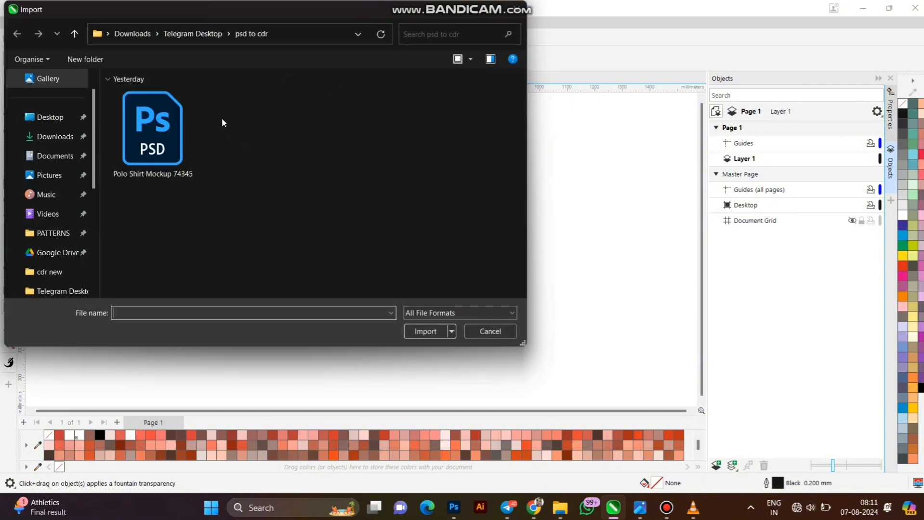
pyautogui.click(152, 118)
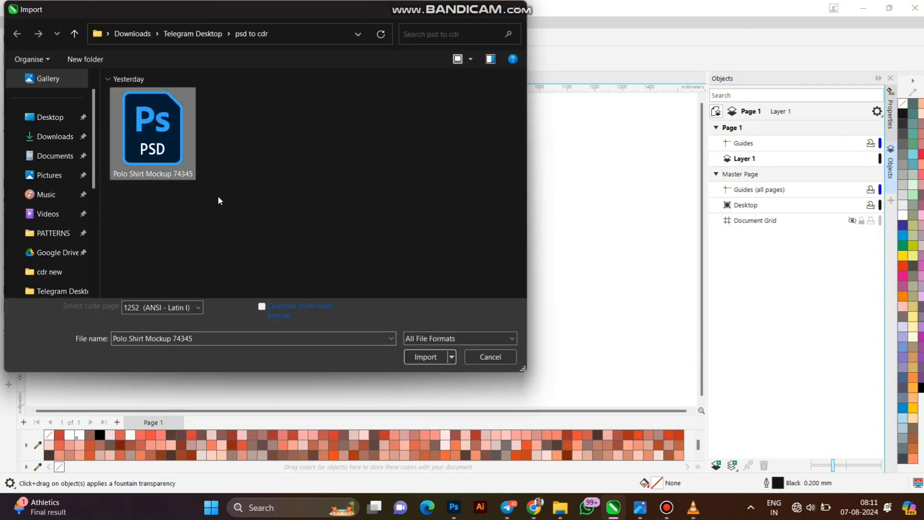
pyautogui.click(424, 356)
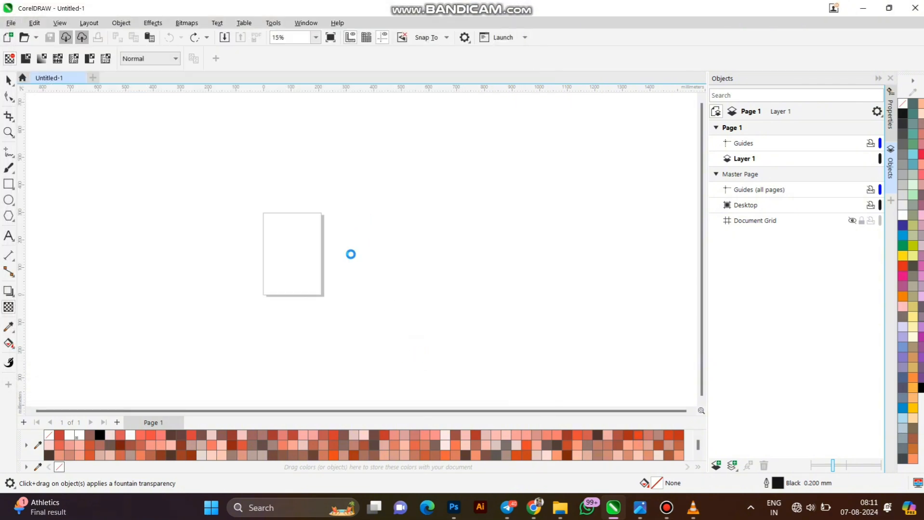
pyautogui.click(362, 198)
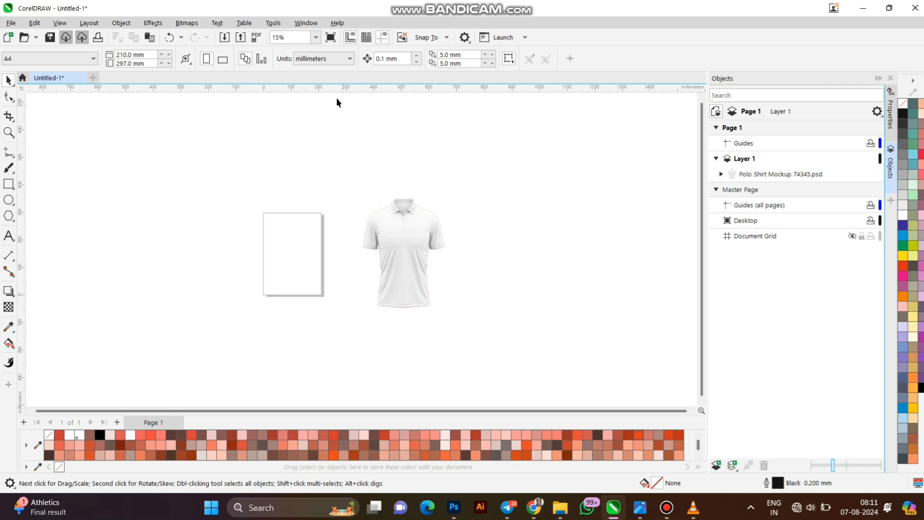
pyautogui.click(415, 234)
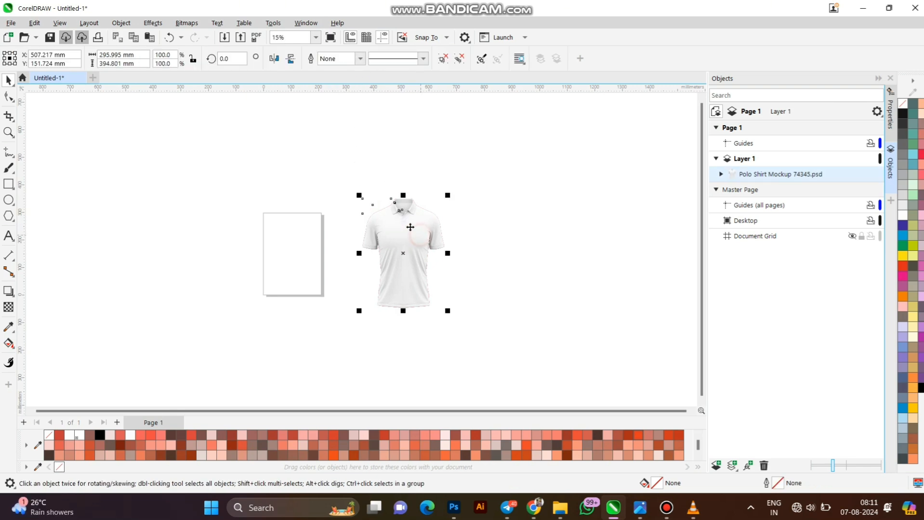
# Deselect the mockup and set the nudge distance to 350 mm
pyautogui.click(359, 147)
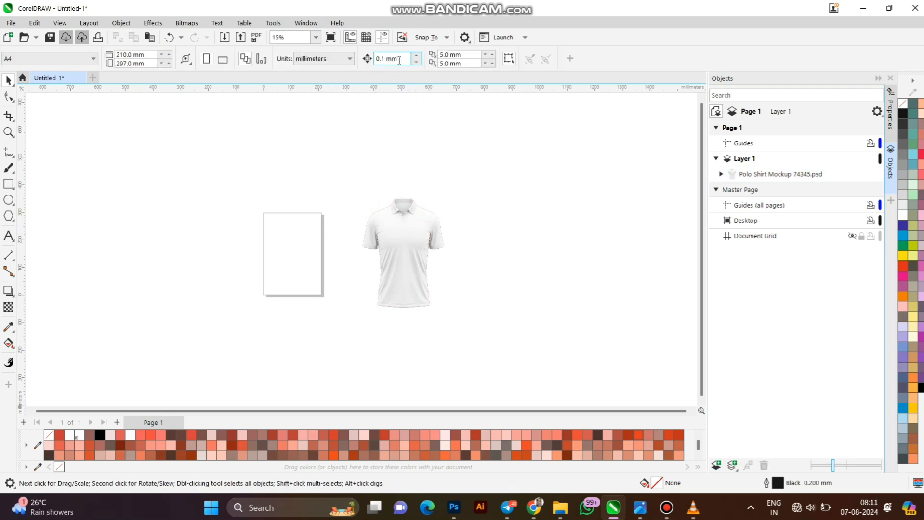
pyautogui.click(403, 60)
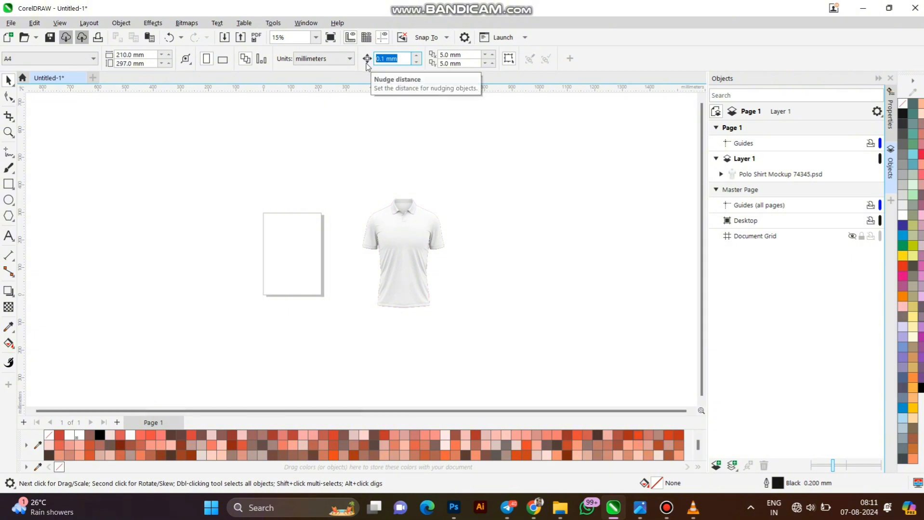
pyautogui.write('350')
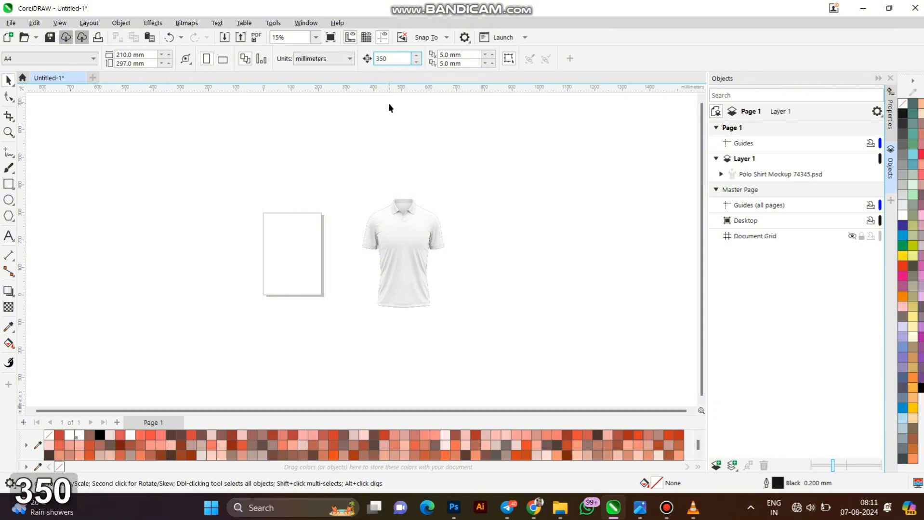
pyautogui.press('Tab')
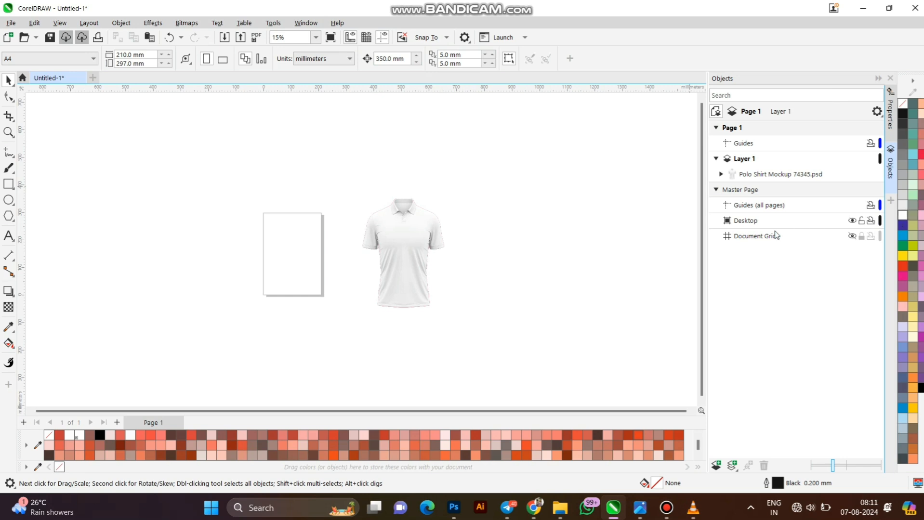
pyautogui.click(305, 23)
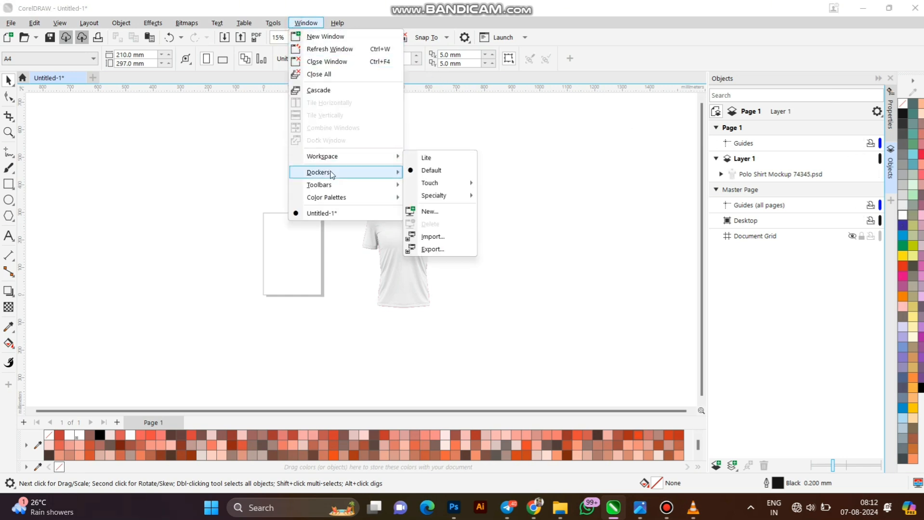
pyautogui.moveTo(331, 174)
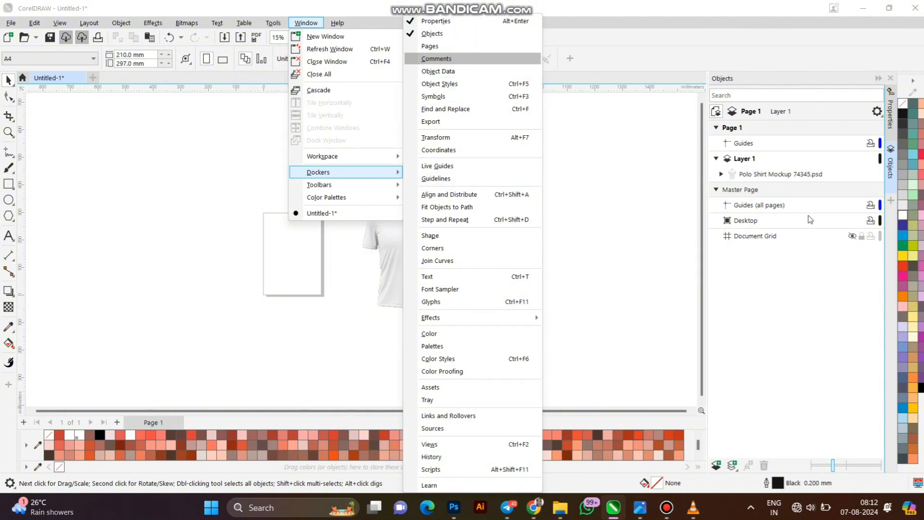
pyautogui.click(631, 127)
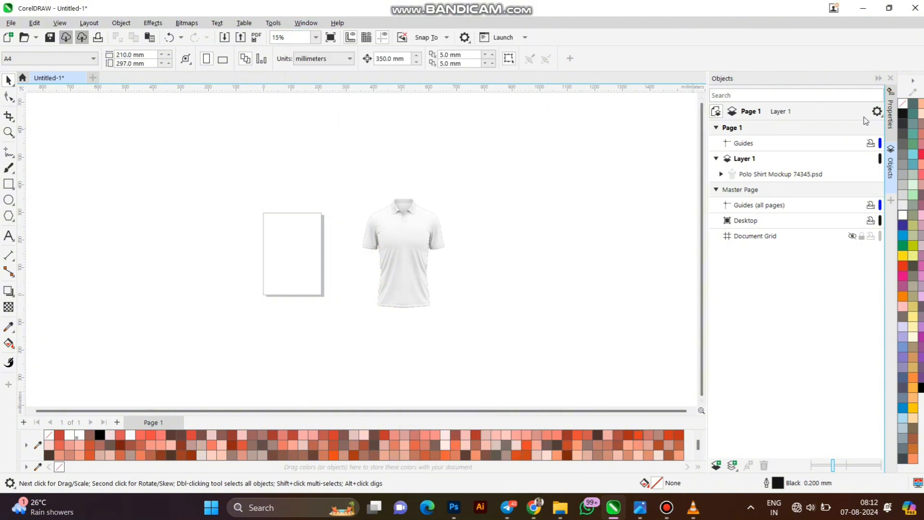
pyautogui.click(890, 166)
pyautogui.click(891, 170)
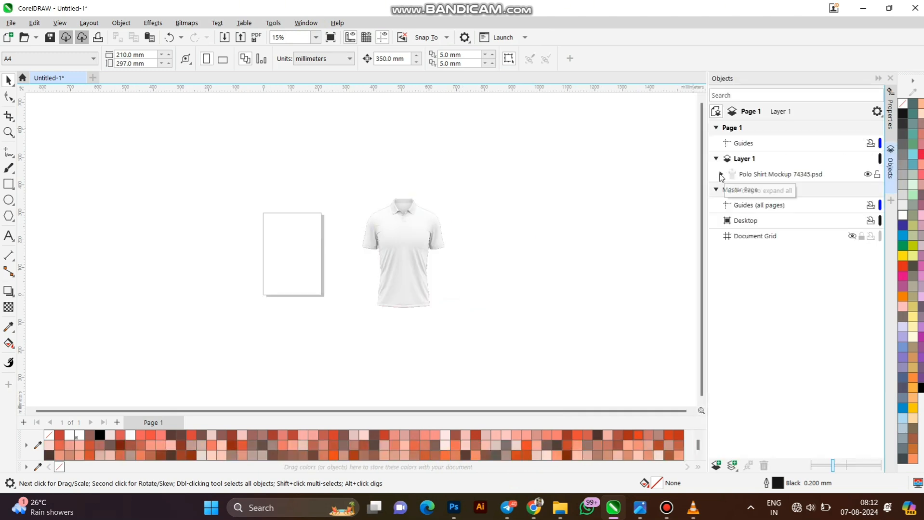
# Ungroup the imported Polo Shirt Mockup 74345.psd and its PARTS group into separate part objects on Layer 1
pyautogui.click(722, 177)
pyautogui.click(722, 178)
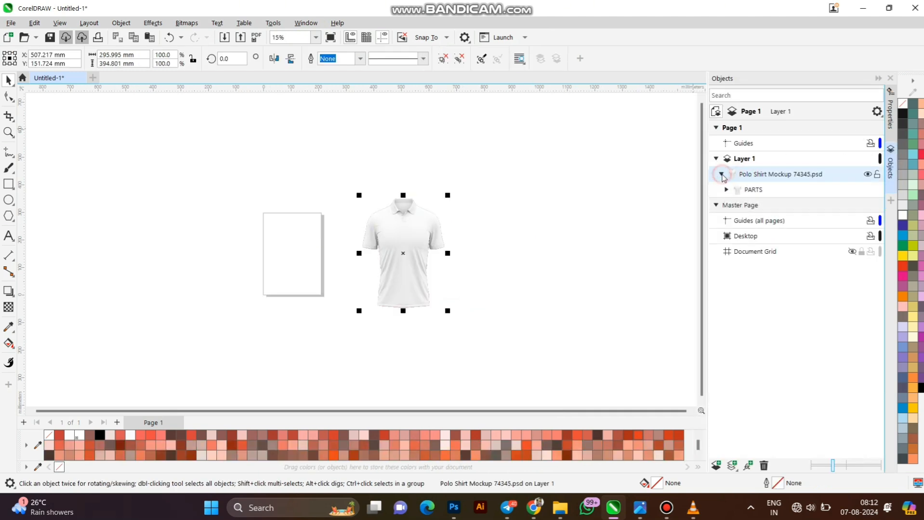
pyautogui.click(727, 190)
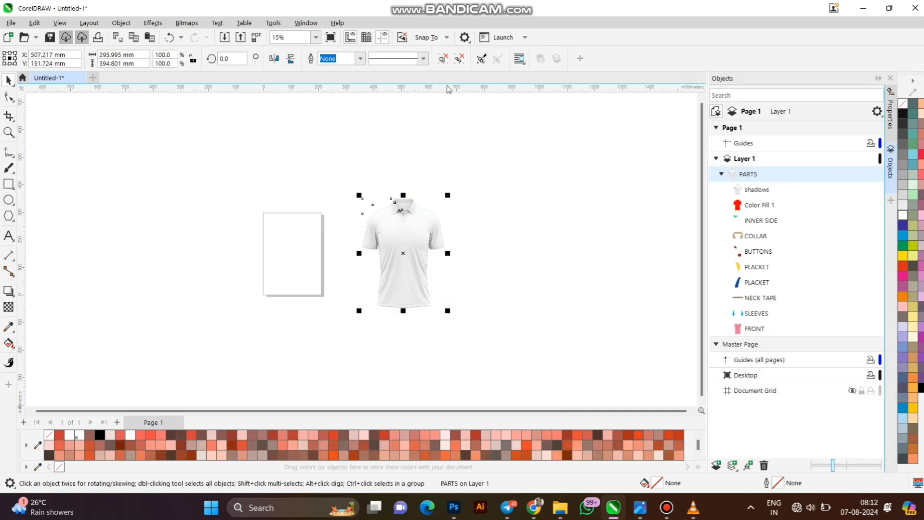
pyautogui.click(447, 59)
# Move only the shadows bitmap 350 mm to the right of the other shirt parts
pyautogui.click(428, 157)
pyautogui.click(427, 235)
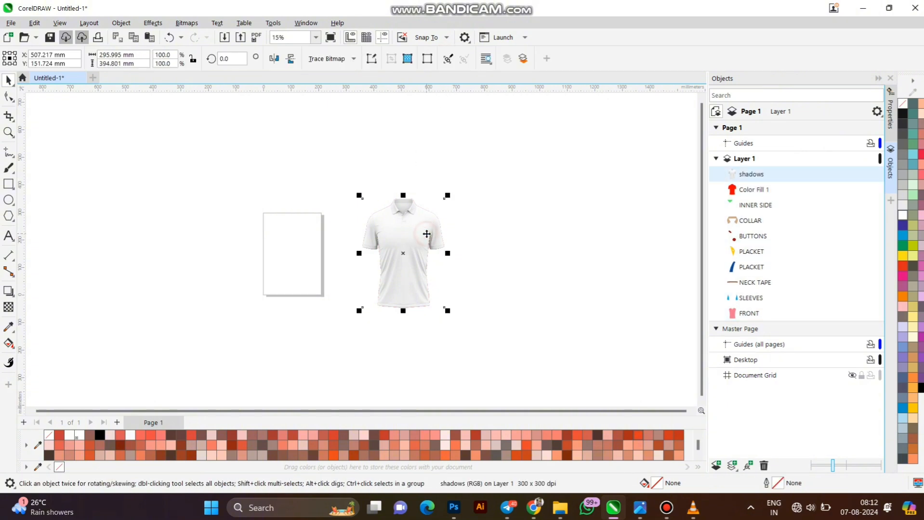
pyautogui.press('Right')
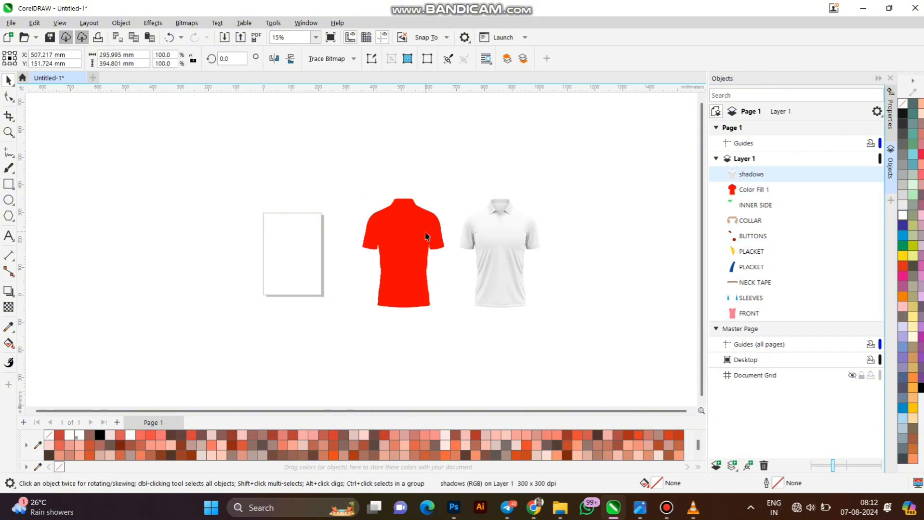
pyautogui.click(426, 236)
pyautogui.press('Left')
pyautogui.press('Right')
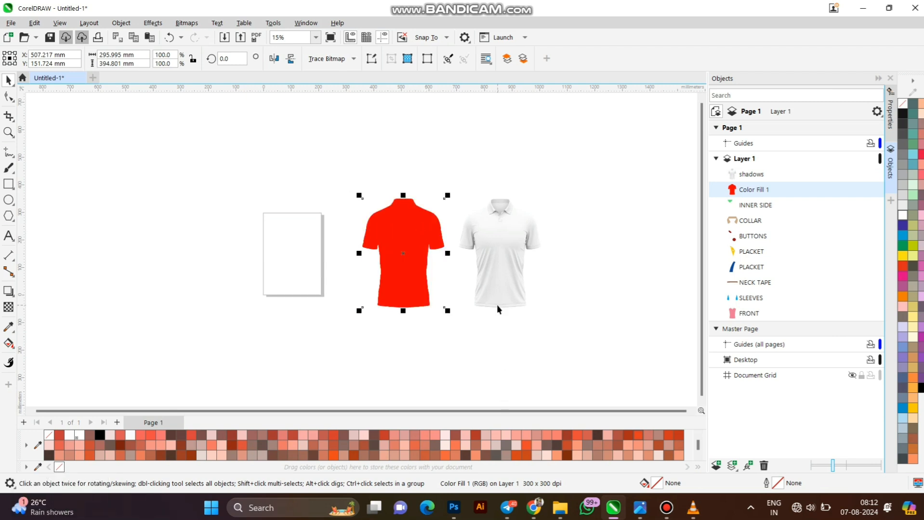
# Copy the shadows bitmap and paste three duplicates over it in the same place, and clear the selection
pyautogui.click(528, 239)
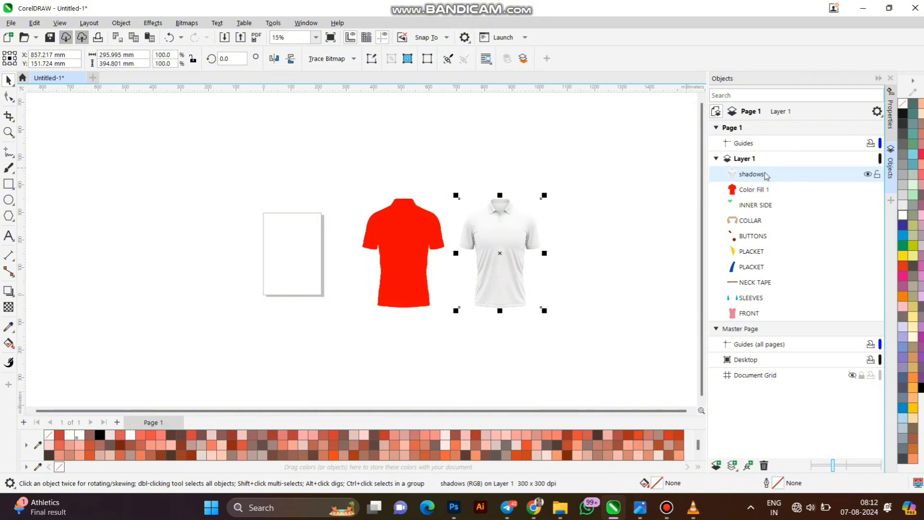
pyautogui.hotkey('ctrl', 'c')
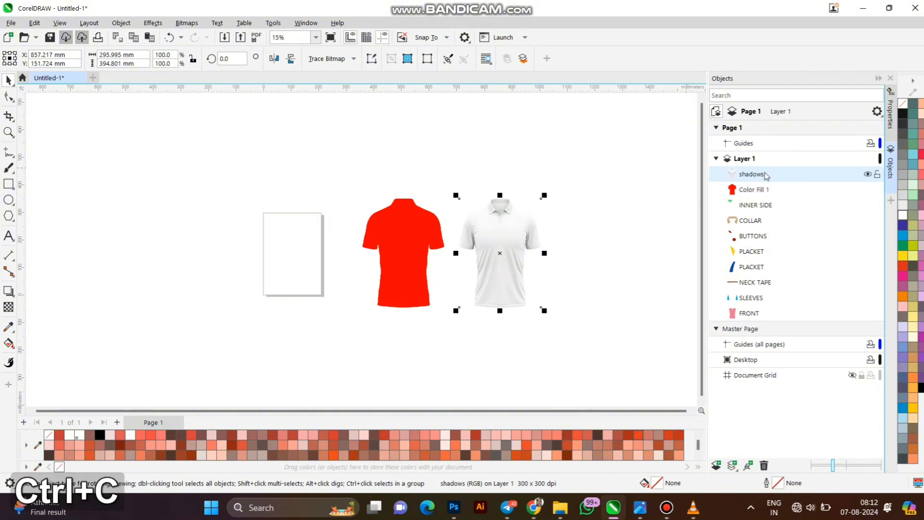
pyautogui.hotkey('ctrl', 'v')
pyautogui.hotkey('ctrl', 'v')
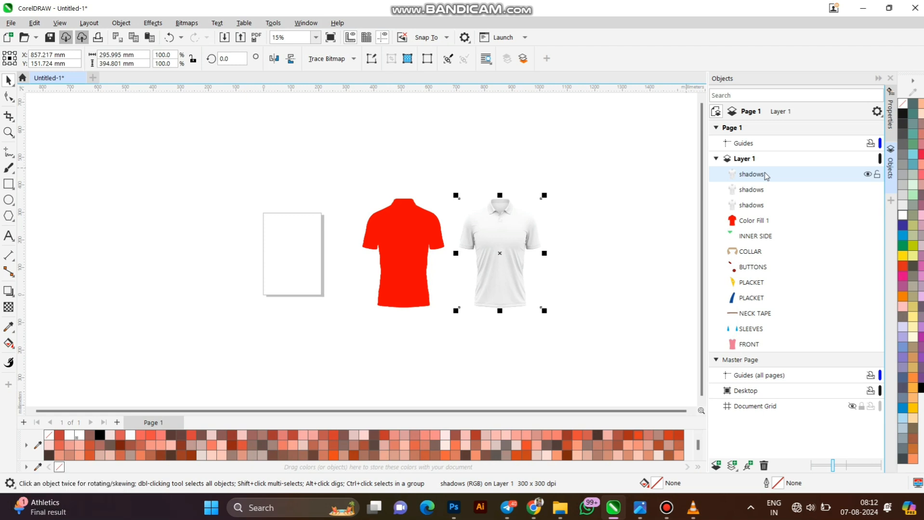
pyautogui.hotkey('ctrl', 'v')
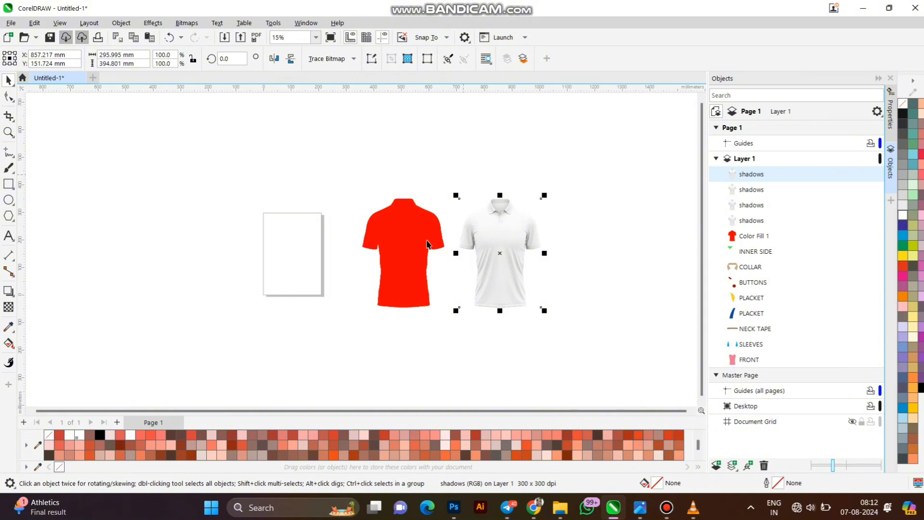
pyautogui.click(509, 151)
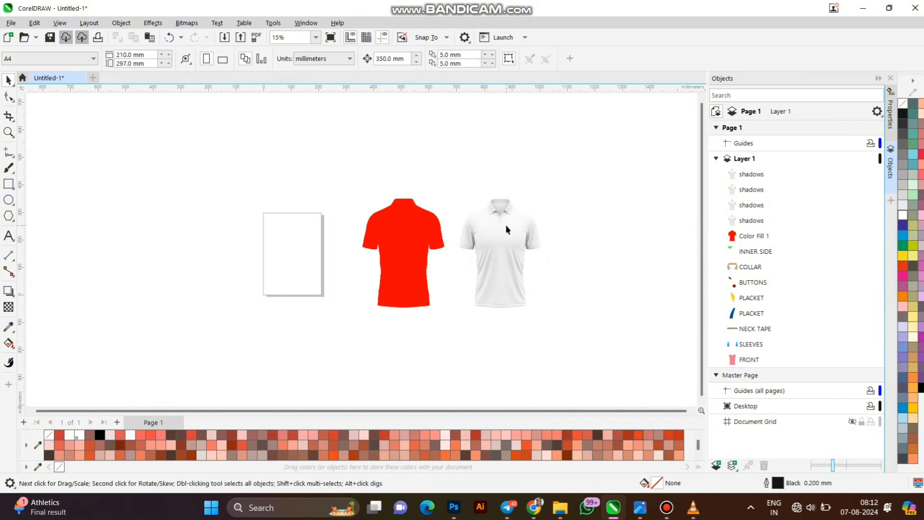
# Apply a uniform transparency of 60 with the Multiply merge mode to the topmost shadows object
pyautogui.click(749, 174)
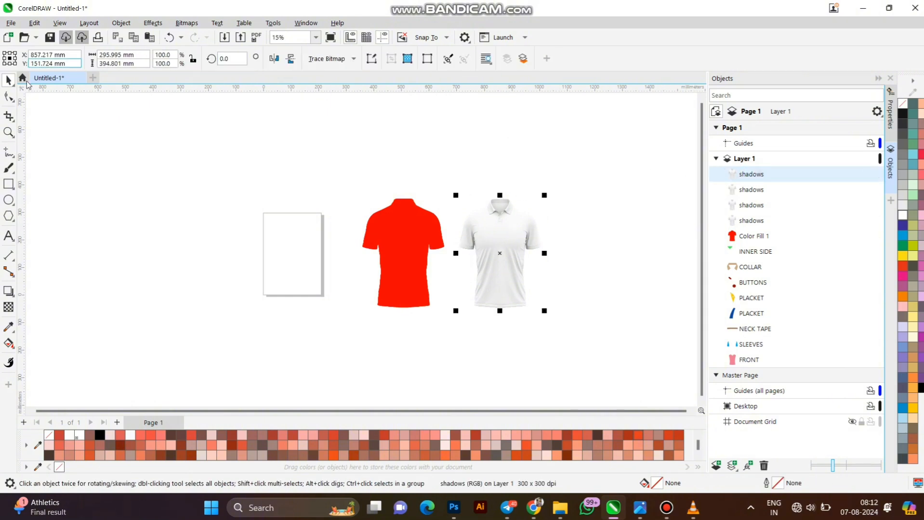
pyautogui.click(8, 309)
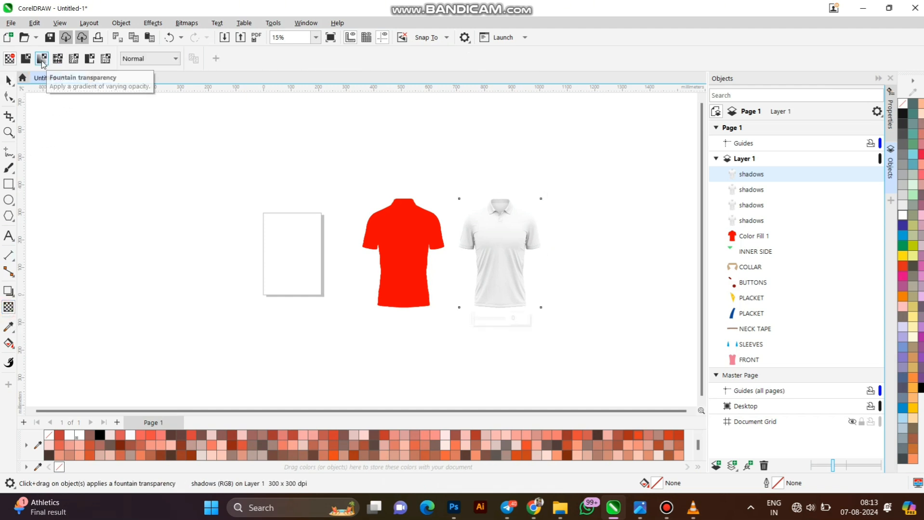
pyautogui.click(25, 58)
pyautogui.click(156, 62)
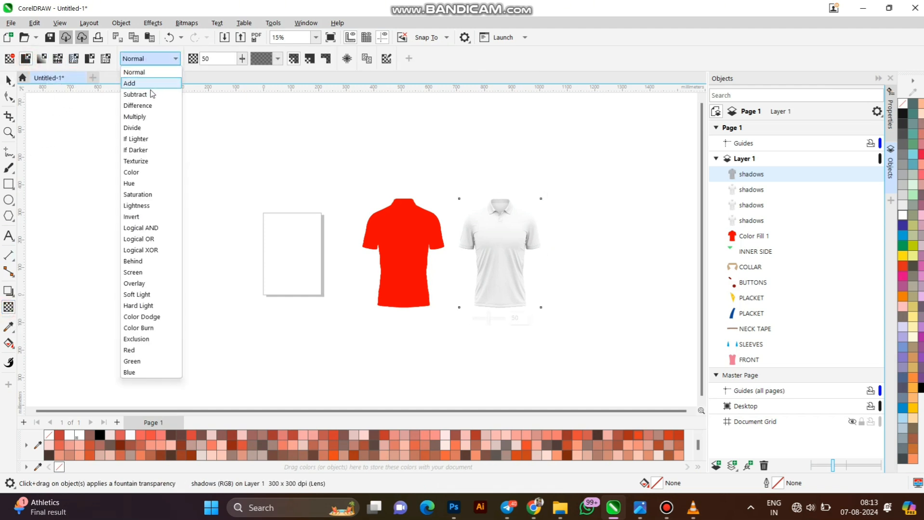
pyautogui.click(144, 117)
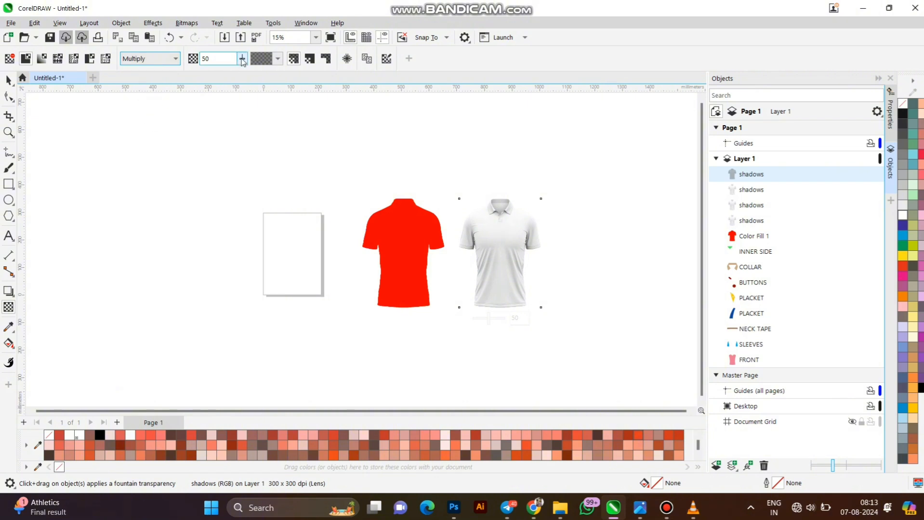
pyautogui.doubleClick(212, 58)
pyautogui.write('60')
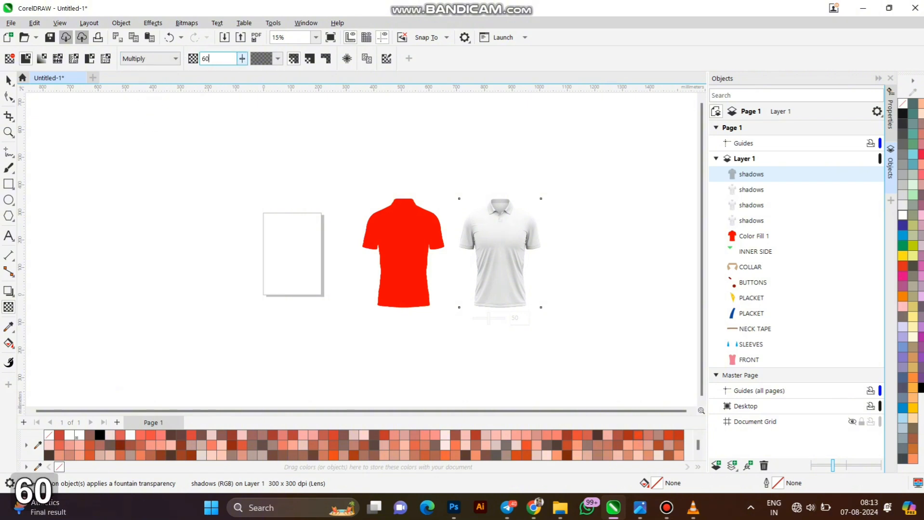
pyautogui.press('Return')
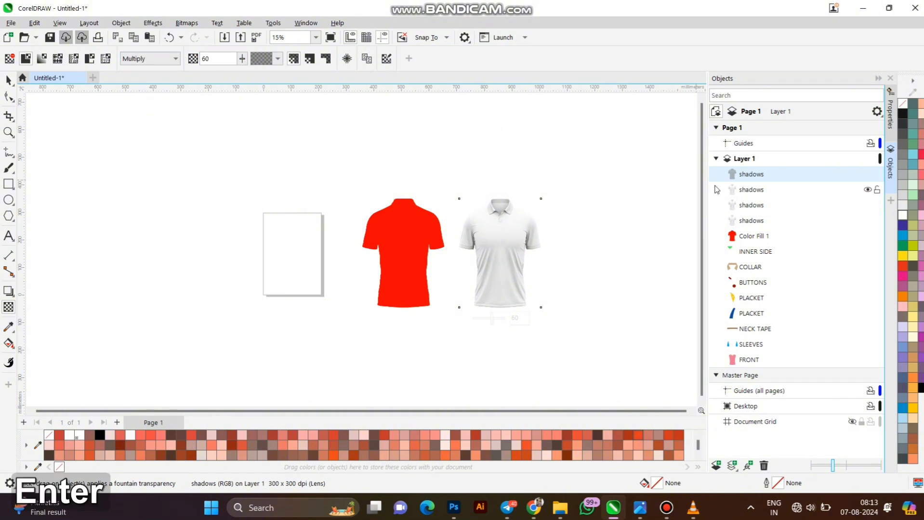
# Give the second shadows object from the top the Subtract merge mode and a transparency of 60
pyautogui.click(742, 194)
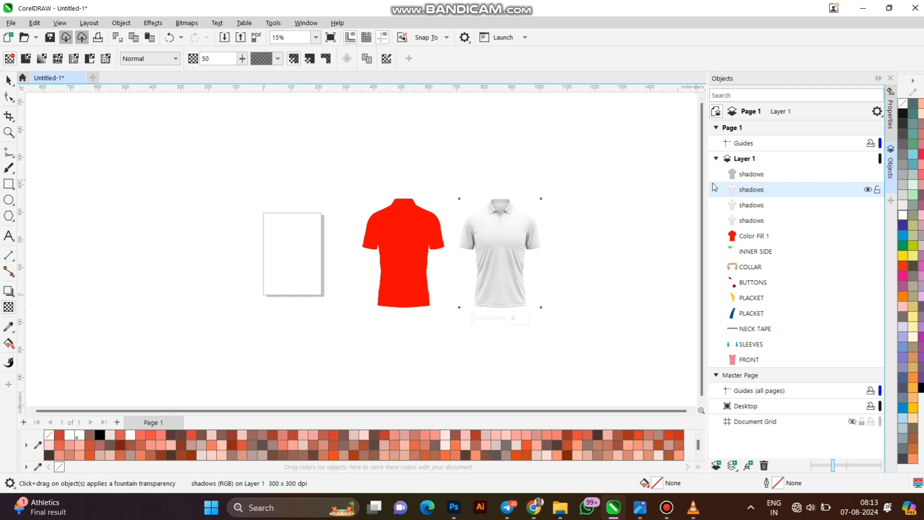
pyautogui.click(160, 63)
pyautogui.click(156, 94)
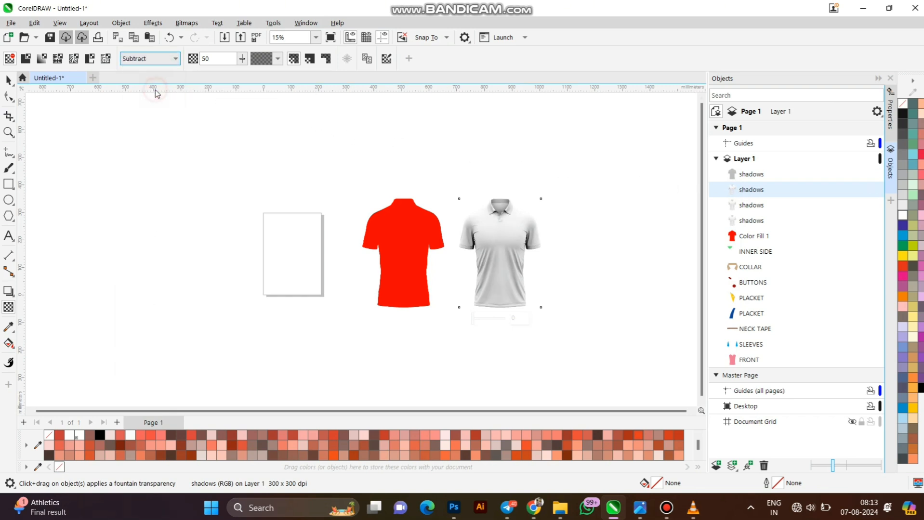
pyautogui.click(221, 59)
pyautogui.moveTo(221, 59); pyautogui.dragTo(205, 59)
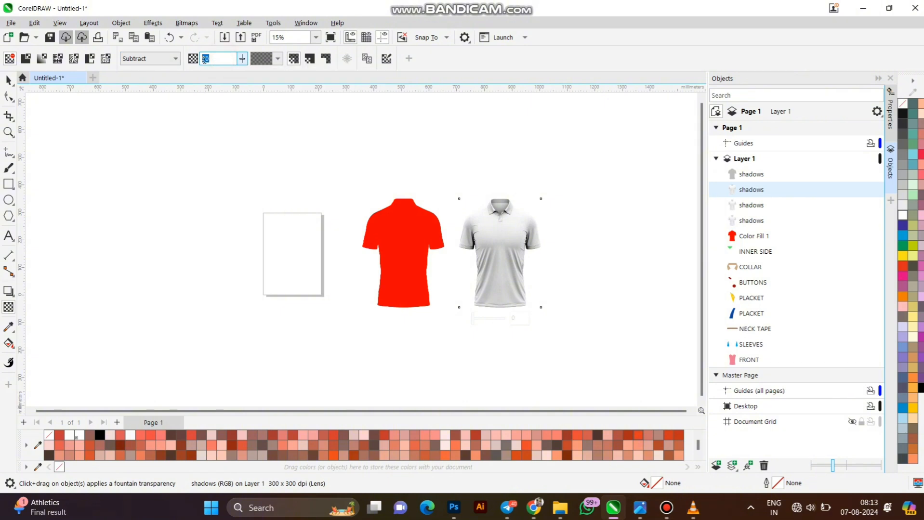
pyautogui.write('60')
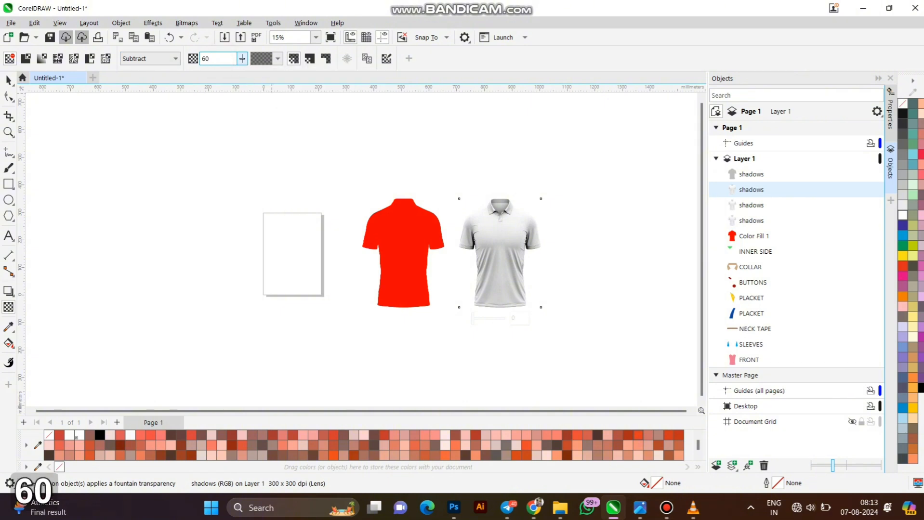
pyautogui.press('Return')
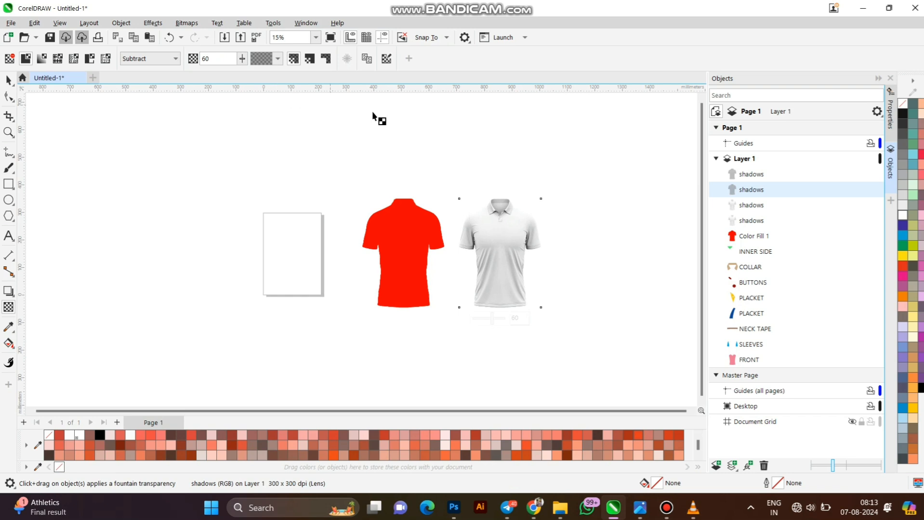
# Give the third shadows object from the top the Hard Light merge mode and a transparency of 75
pyautogui.click(737, 205)
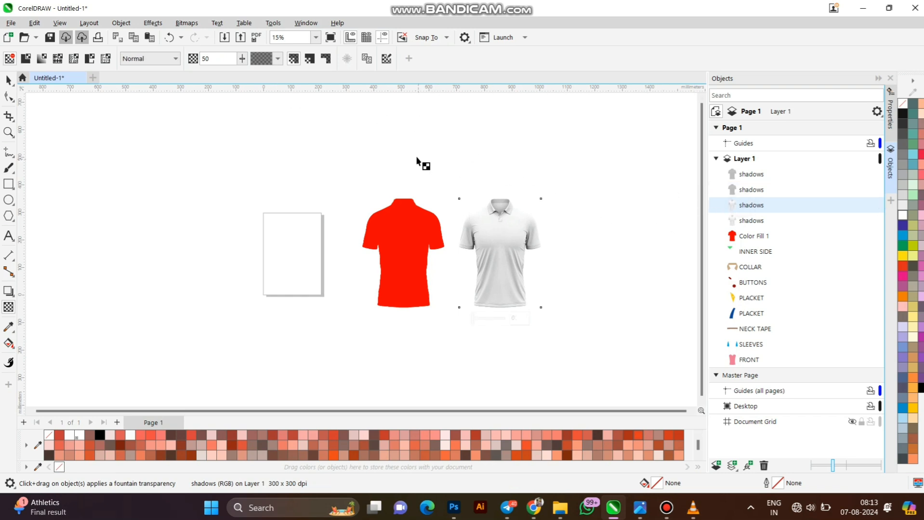
pyautogui.click(152, 58)
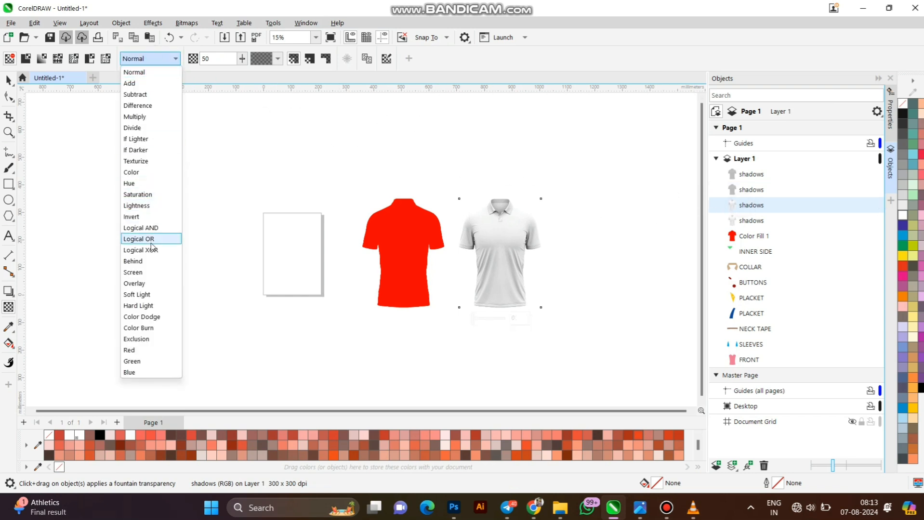
pyautogui.click(146, 305)
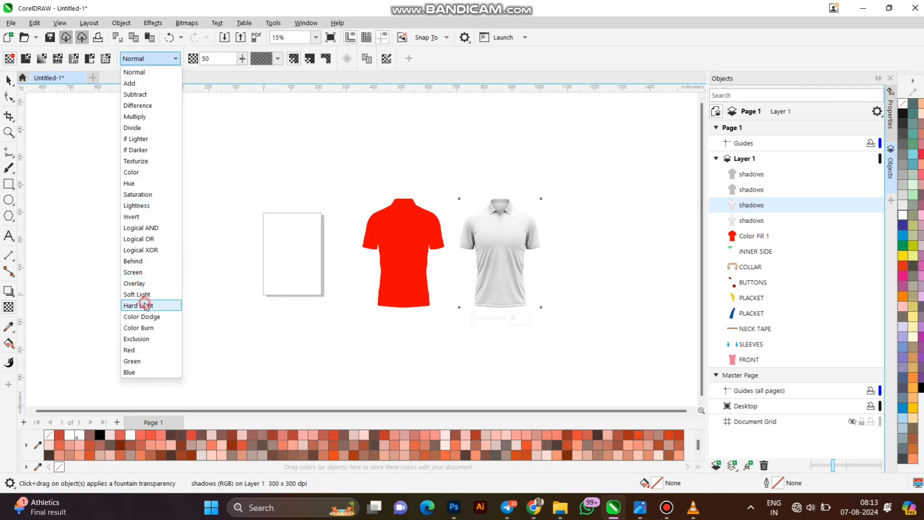
pyautogui.doubleClick(221, 58)
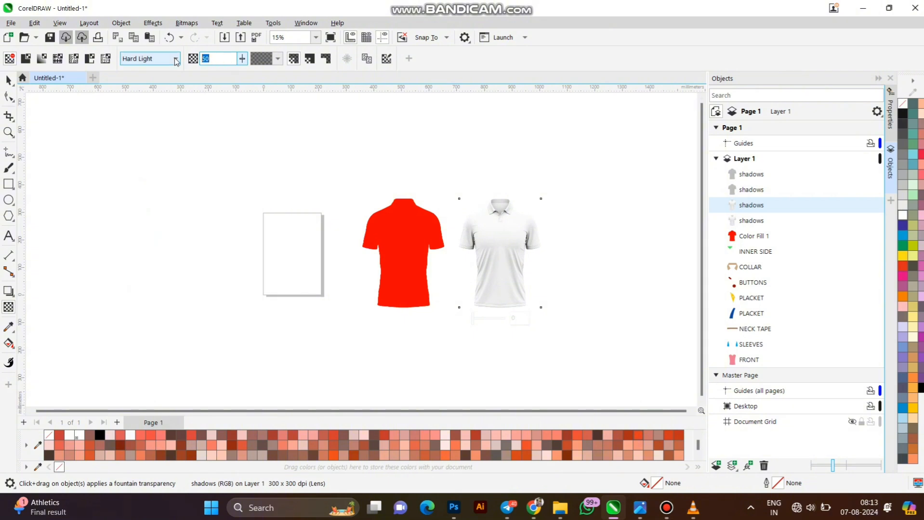
pyautogui.write('75')
pyautogui.press('Return')
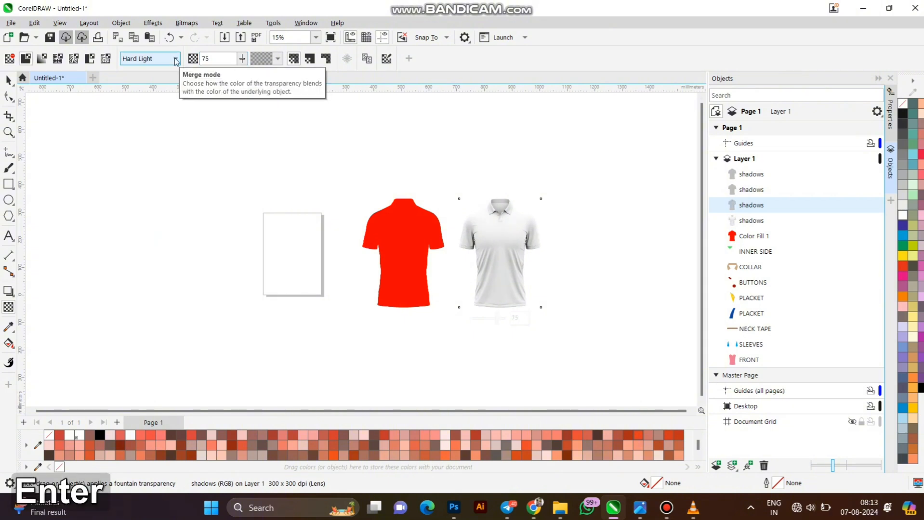
# Give the bottom shadows object the Overlay merge mode and a transparency of 100, and clear the selection
pyautogui.click(751, 223)
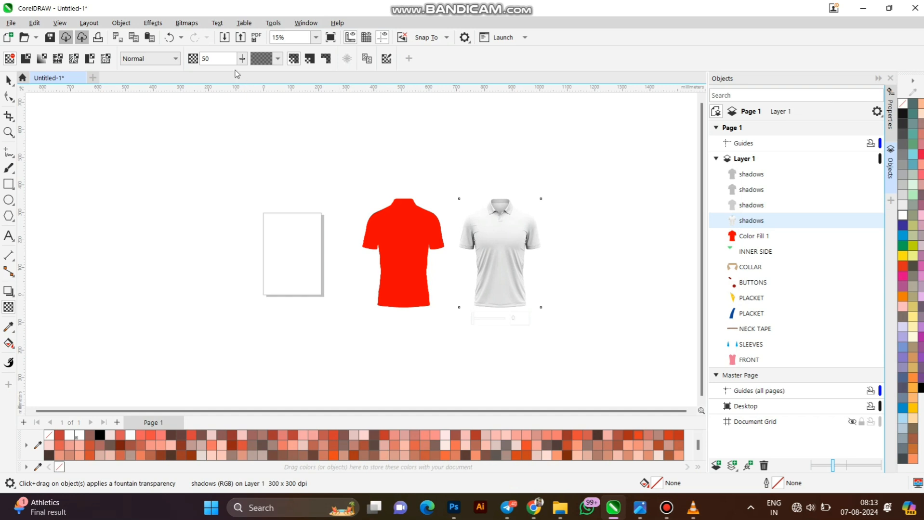
pyautogui.doubleClick(217, 59)
pyautogui.click(147, 58)
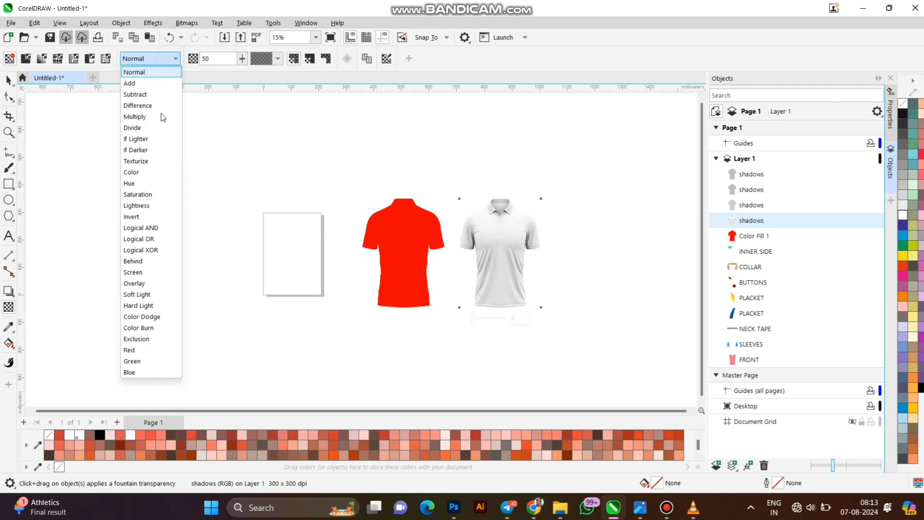
pyautogui.click(134, 284)
pyautogui.write('100')
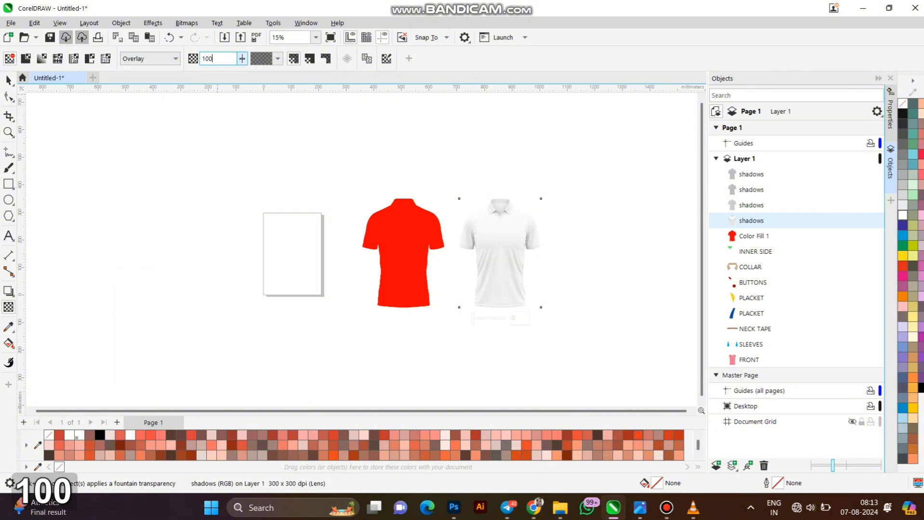
pyautogui.press('Return')
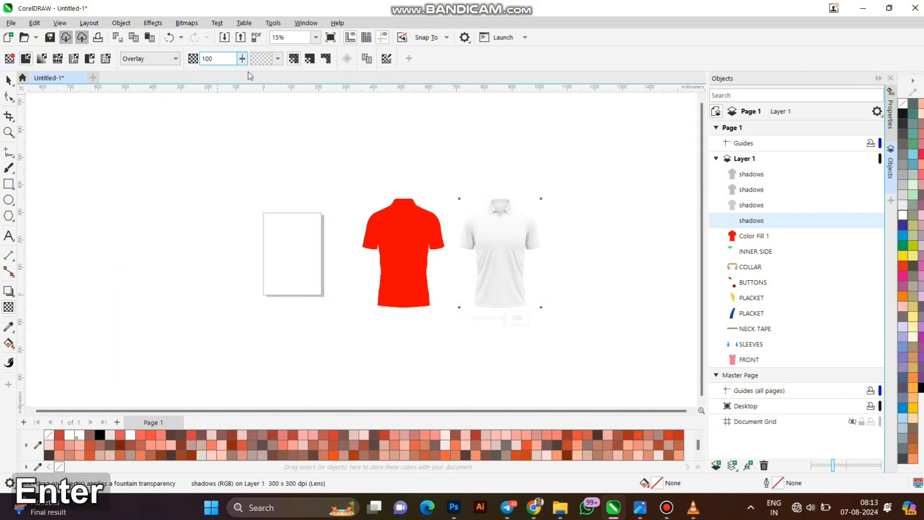
pyautogui.click(523, 174)
# Group the four overlapping shadows objects of the grey shirt and deselect the group
pyautogui.click(9, 78)
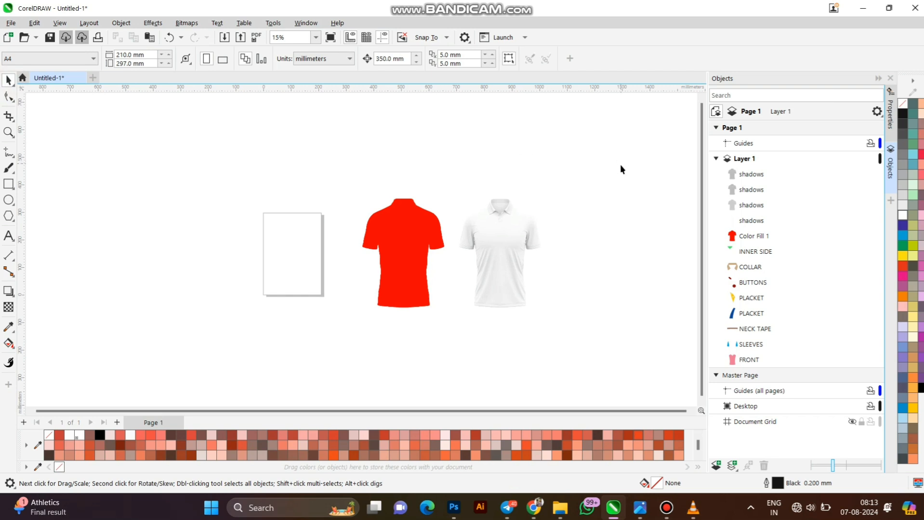
pyautogui.moveTo(443, 339); pyautogui.dragTo(443, 339)
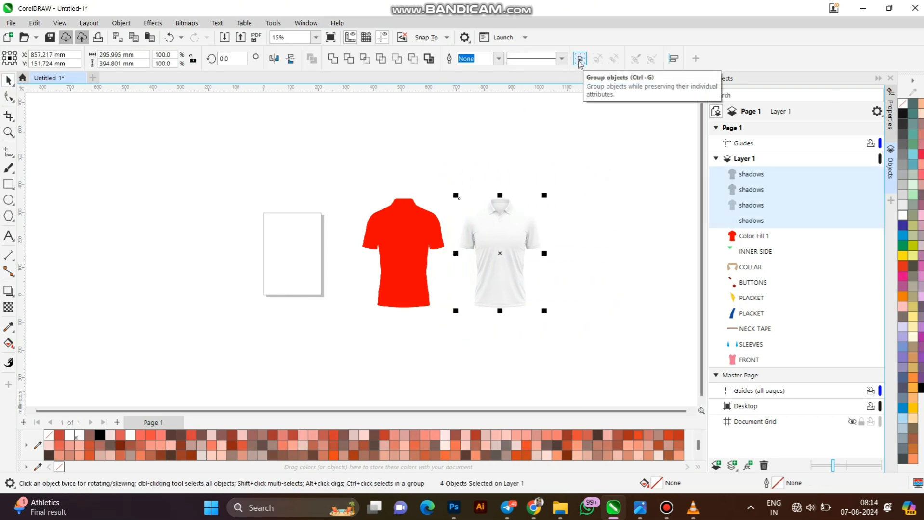
pyautogui.hotkey('ctrl', 'g')
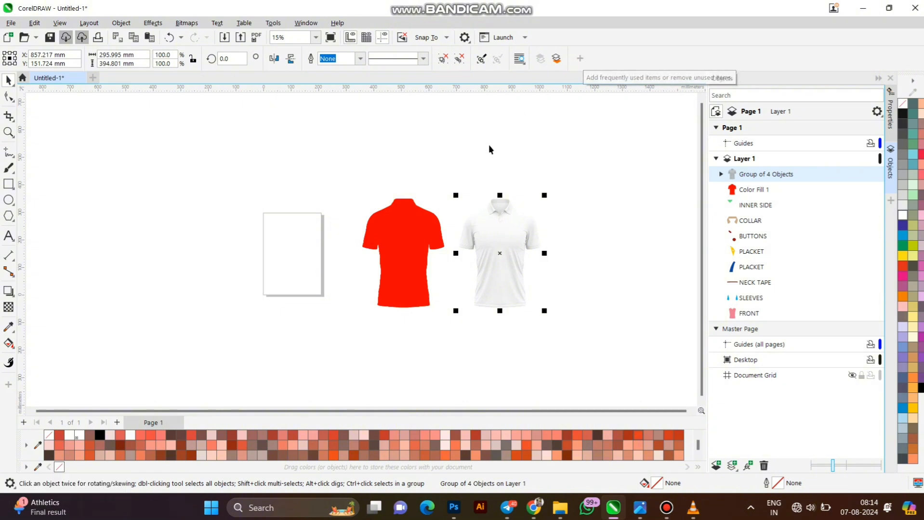
pyautogui.click(457, 167)
# Convert the red Color Fill 1 shirt bitmap to a vector with Quick Trace and delete the original bitmap
pyautogui.click(403, 261)
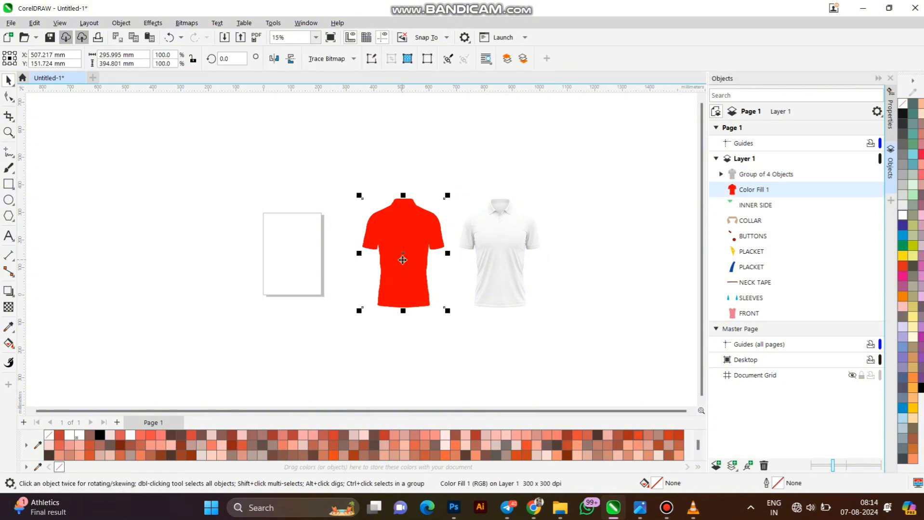
pyautogui.click(334, 58)
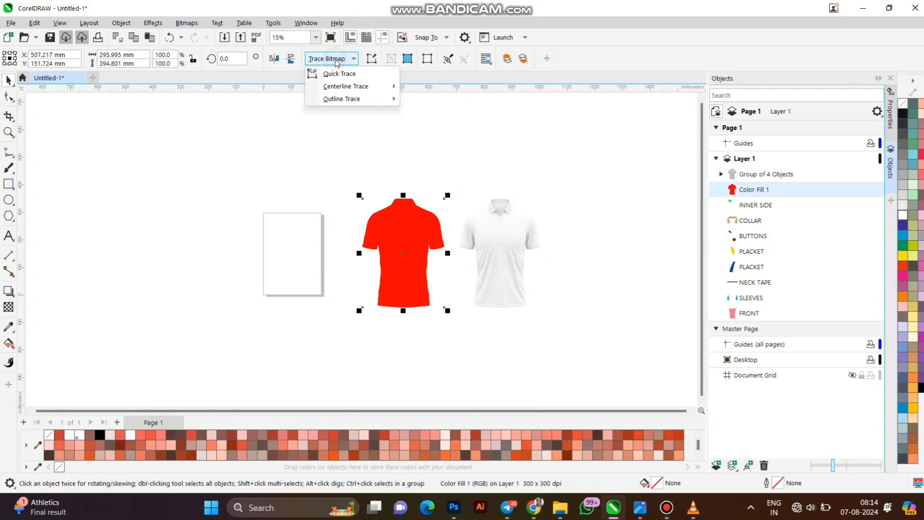
pyautogui.click(338, 74)
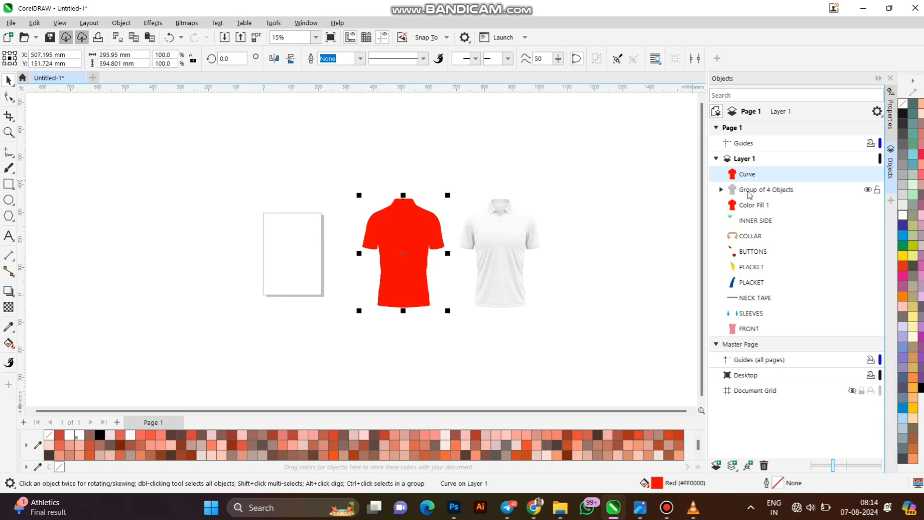
pyautogui.click(748, 208)
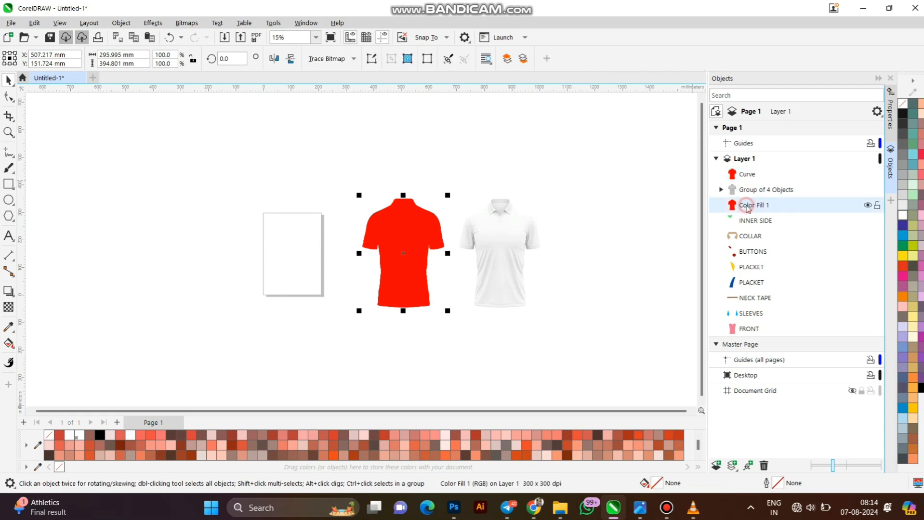
pyautogui.press('Delete')
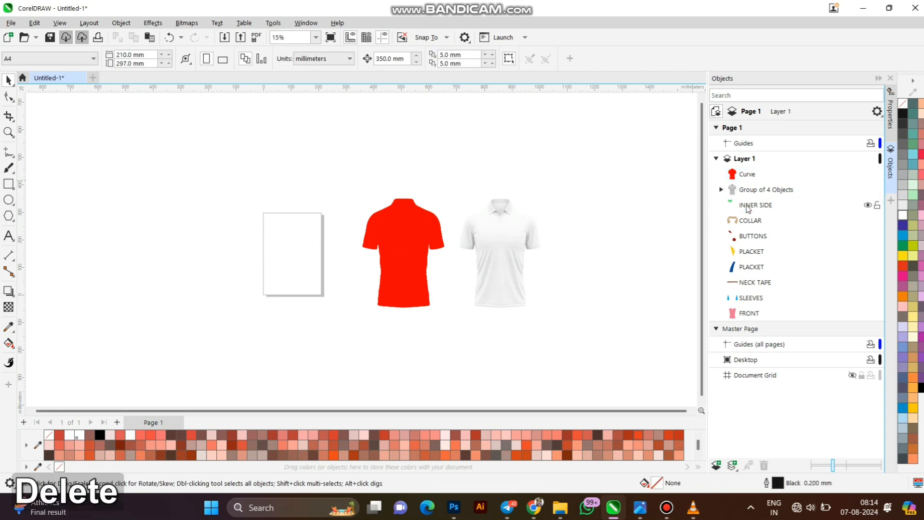
# Quick Trace the INNER SIDE bitmap into vector shapes and delete the source bitmap
pyautogui.click(746, 206)
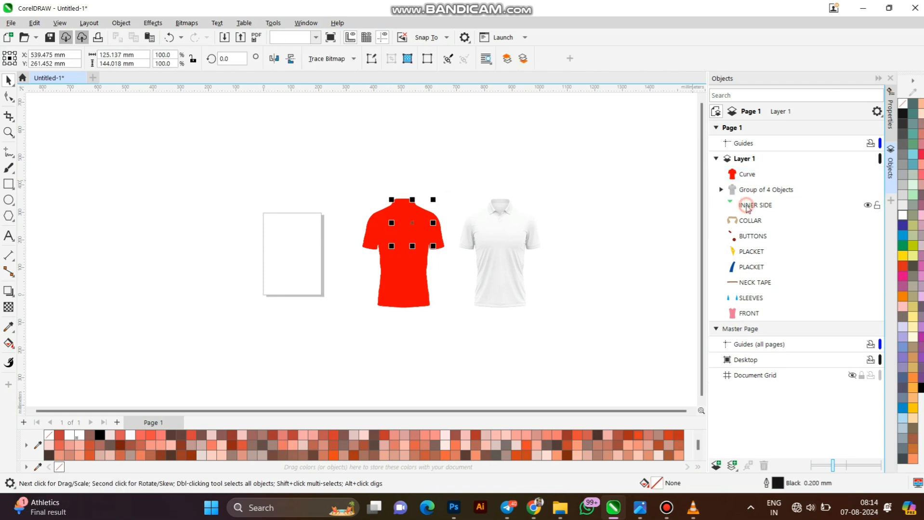
pyautogui.click(328, 59)
pyautogui.click(336, 74)
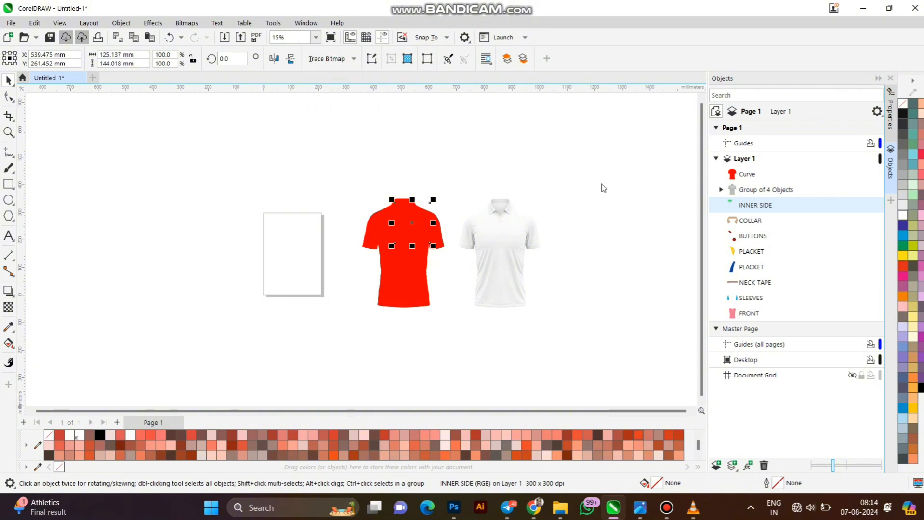
pyautogui.click(751, 223)
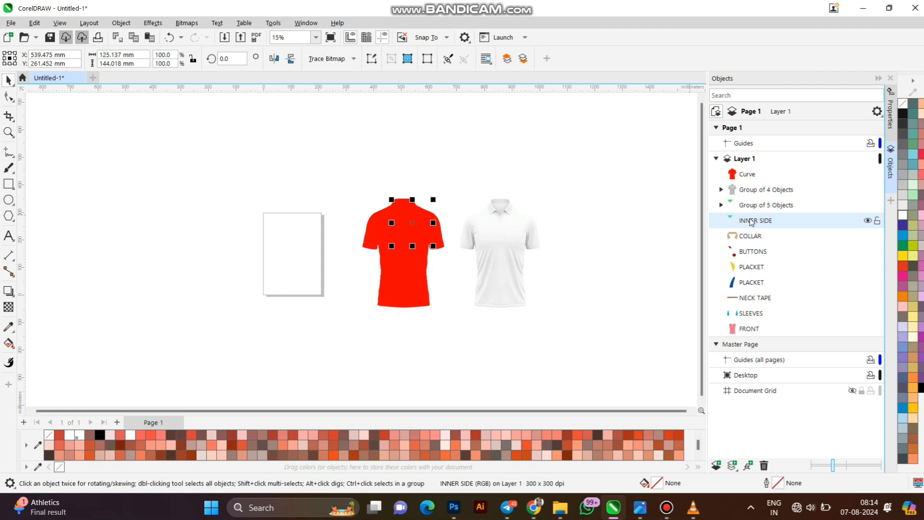
pyautogui.press('Delete')
# Quick Trace the COLLAR bitmap into a vector shape and delete the source bitmap
pyautogui.click(751, 221)
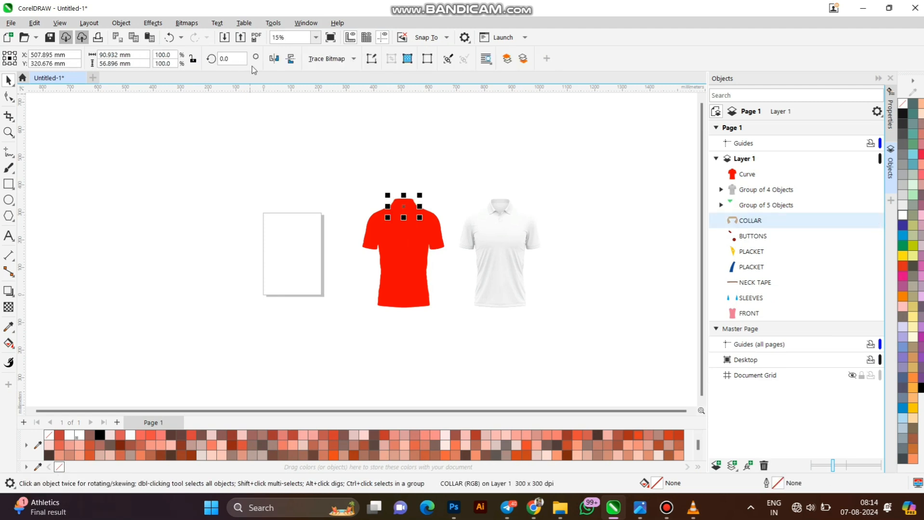
pyautogui.click(327, 59)
pyautogui.click(329, 74)
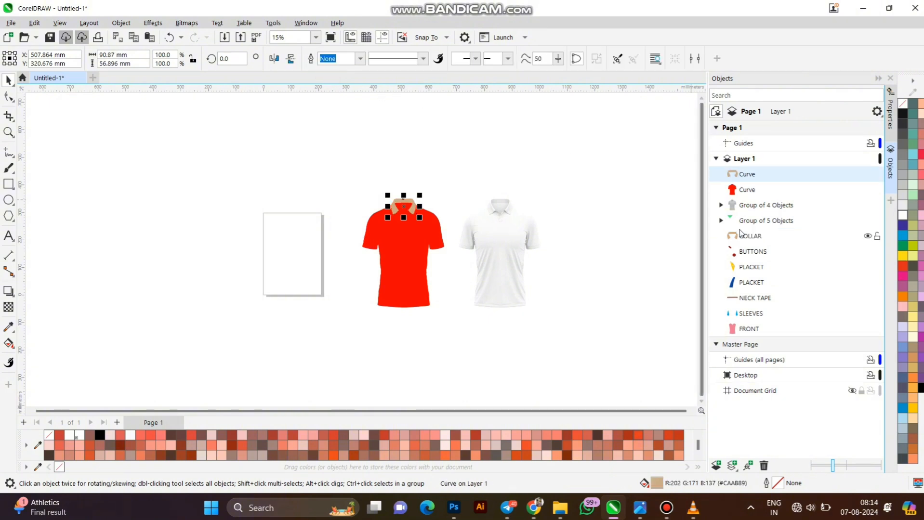
pyautogui.click(741, 238)
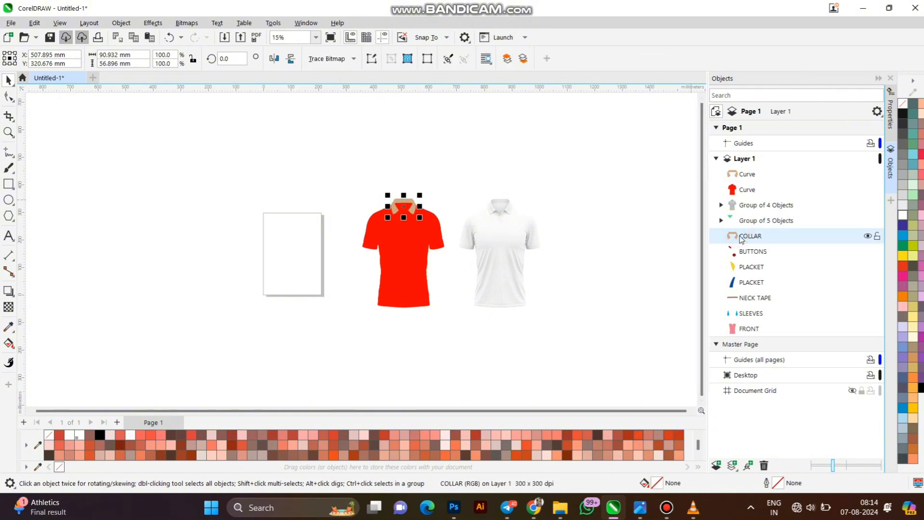
pyautogui.press('Delete')
# Quick Trace the BUTTONS bitmap into vector shapes and delete the source bitmap
pyautogui.click(745, 237)
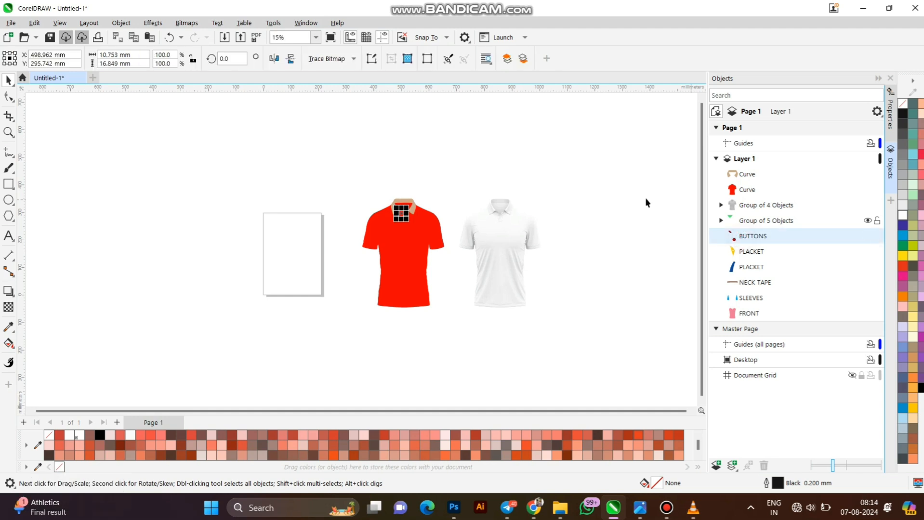
pyautogui.click(332, 58)
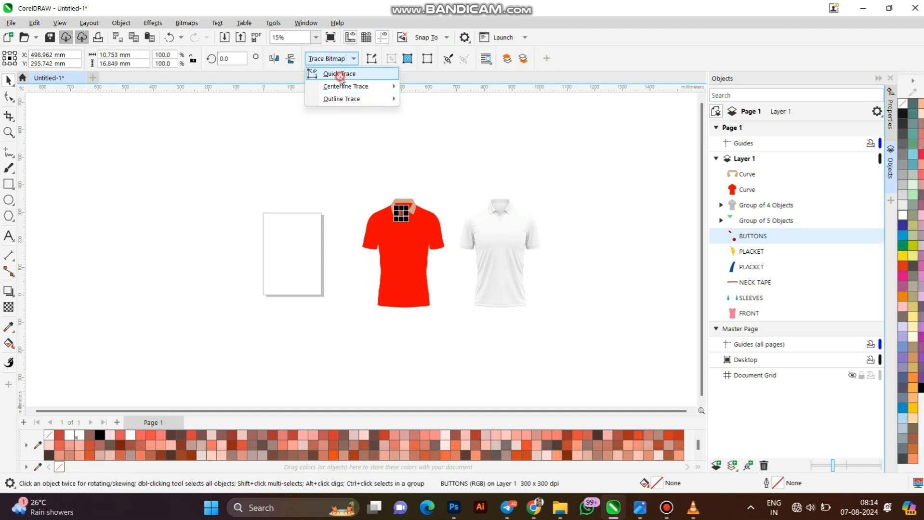
pyautogui.click(340, 74)
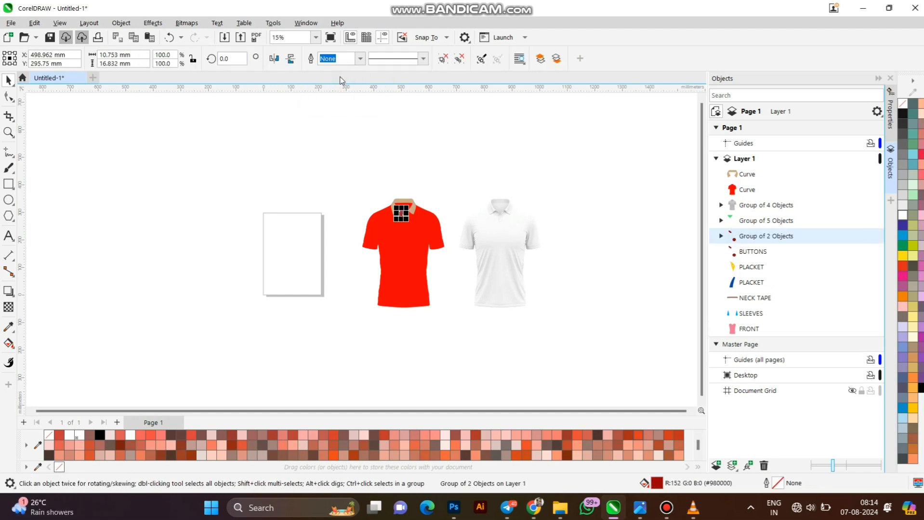
pyautogui.click(753, 255)
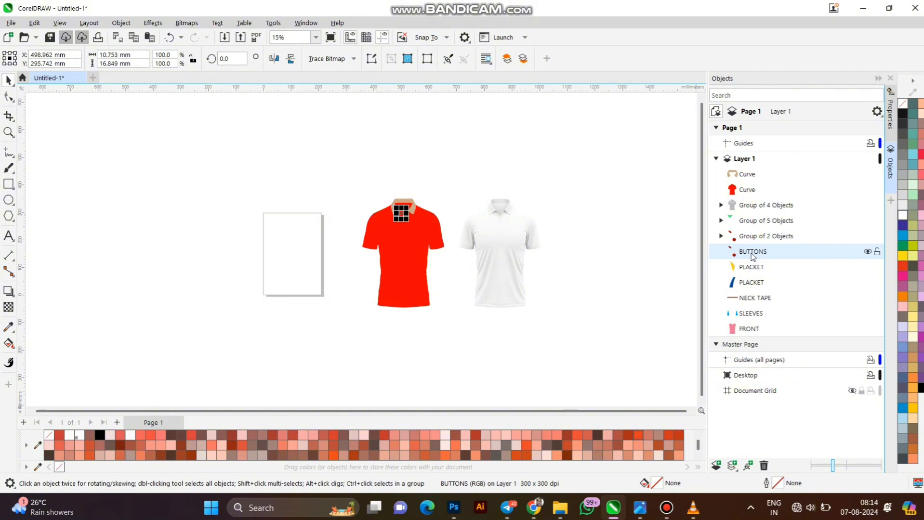
pyautogui.press('Delete')
# Quick Trace the yellow PLACKET bitmap into vector shapes and delete the source bitmap
pyautogui.click(750, 254)
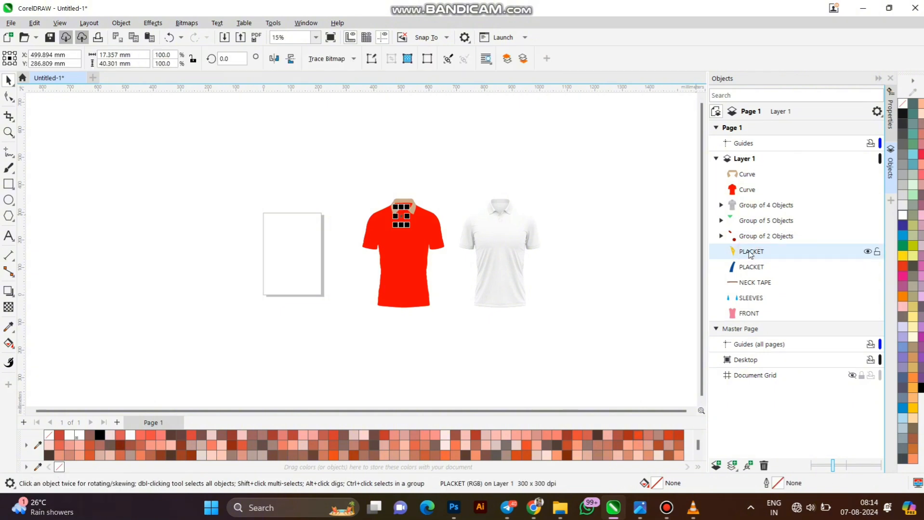
pyautogui.click(327, 59)
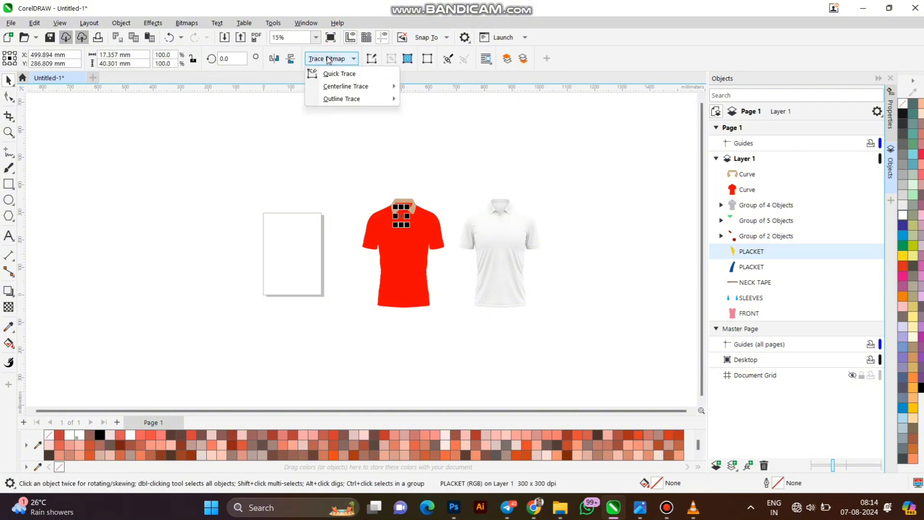
pyautogui.click(380, 71)
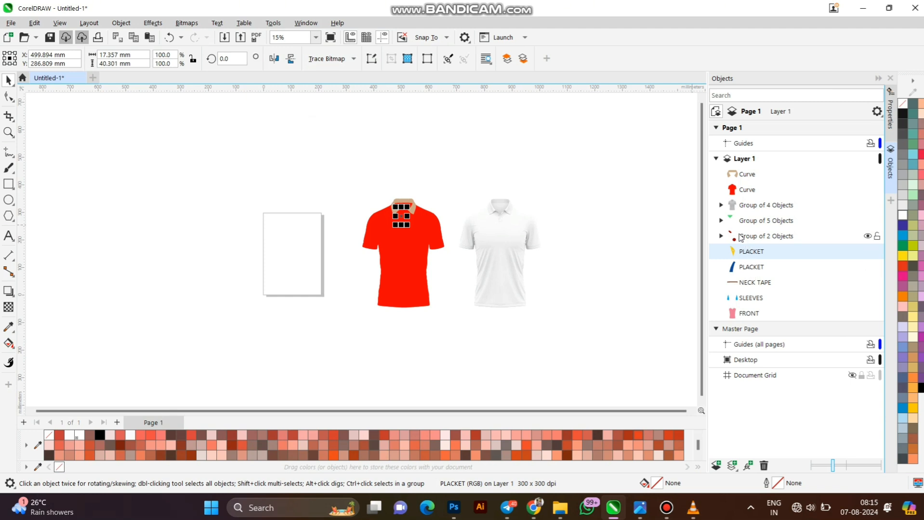
pyautogui.click(331, 59)
pyautogui.click(328, 75)
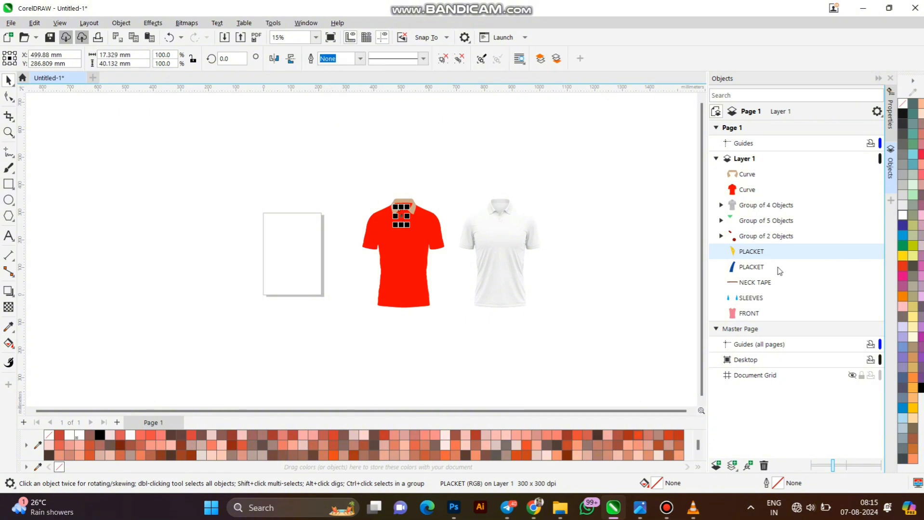
pyautogui.click(772, 269)
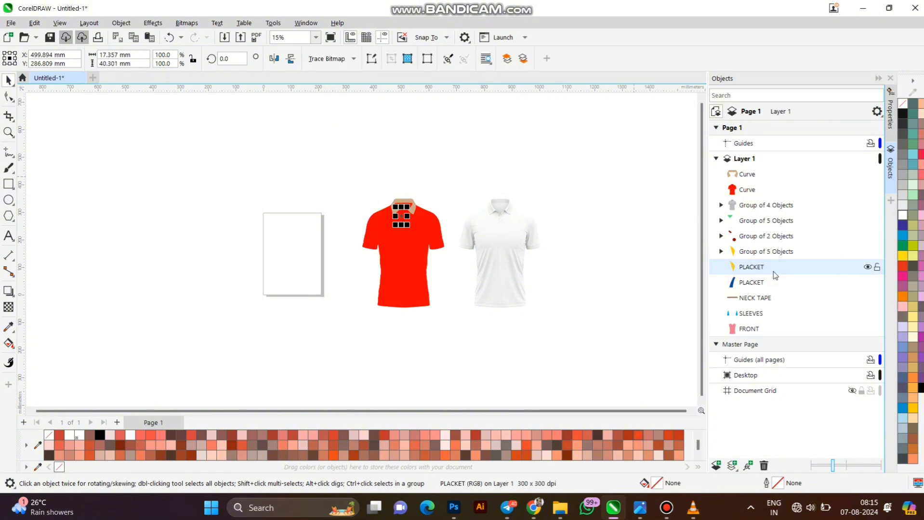
pyautogui.press('Delete')
# Quick Trace the blue PLACKET bitmap into a vector shape and delete the source bitmap
pyautogui.click(762, 266)
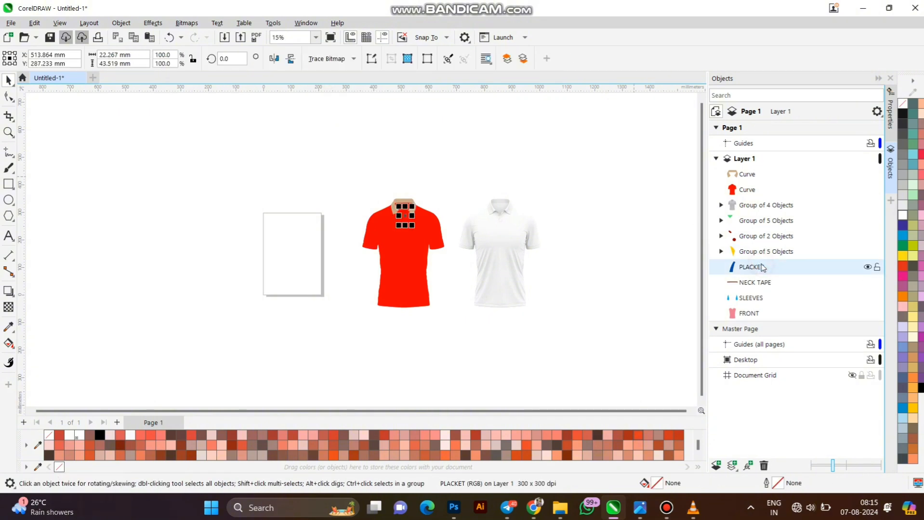
pyautogui.click(320, 59)
pyautogui.click(330, 73)
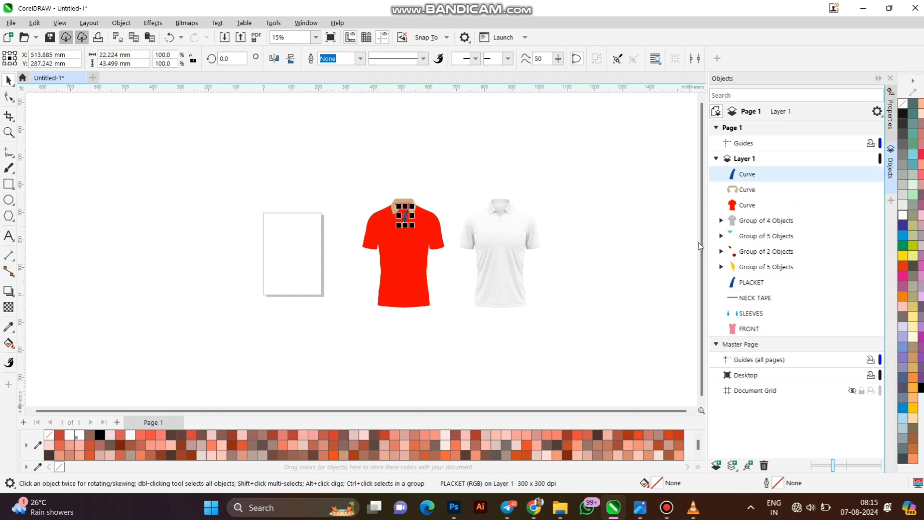
pyautogui.click(759, 287)
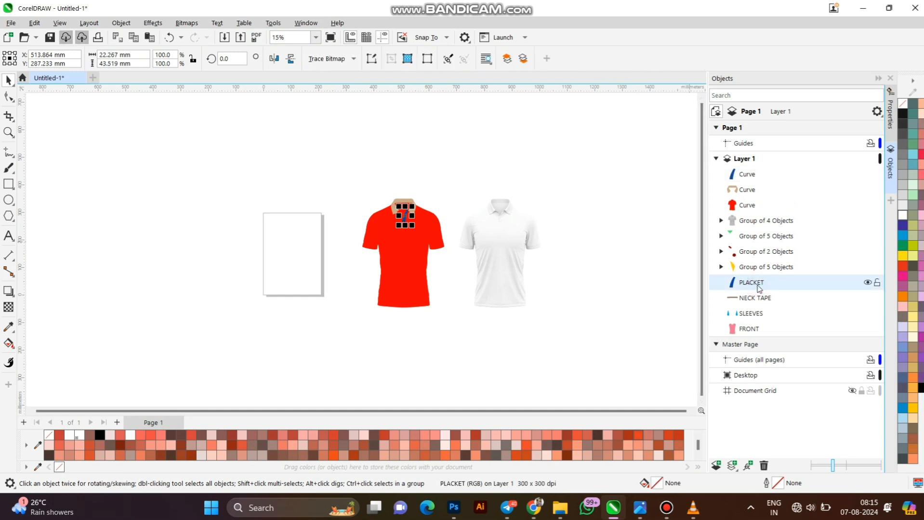
pyautogui.press('Delete')
# Quick Trace the NECK TAPE bitmap into a vector shape and delete the source bitmap
pyautogui.click(758, 285)
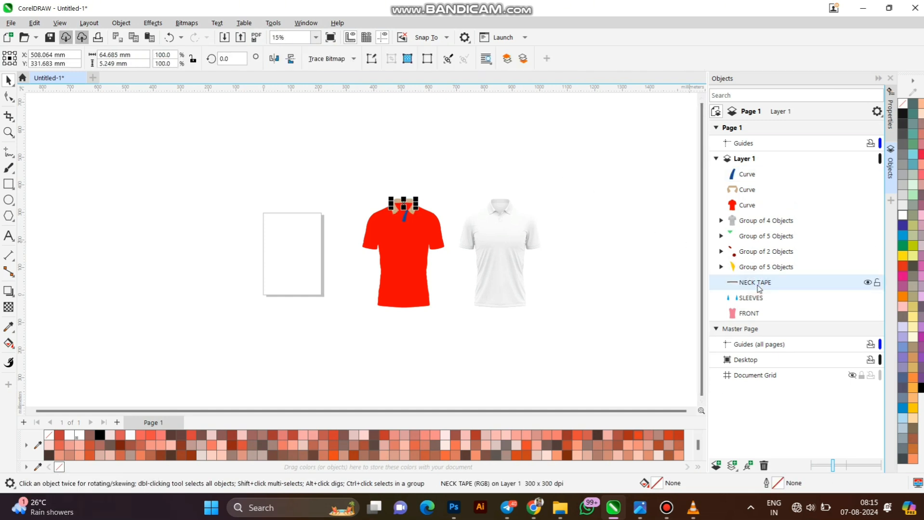
pyautogui.click(343, 59)
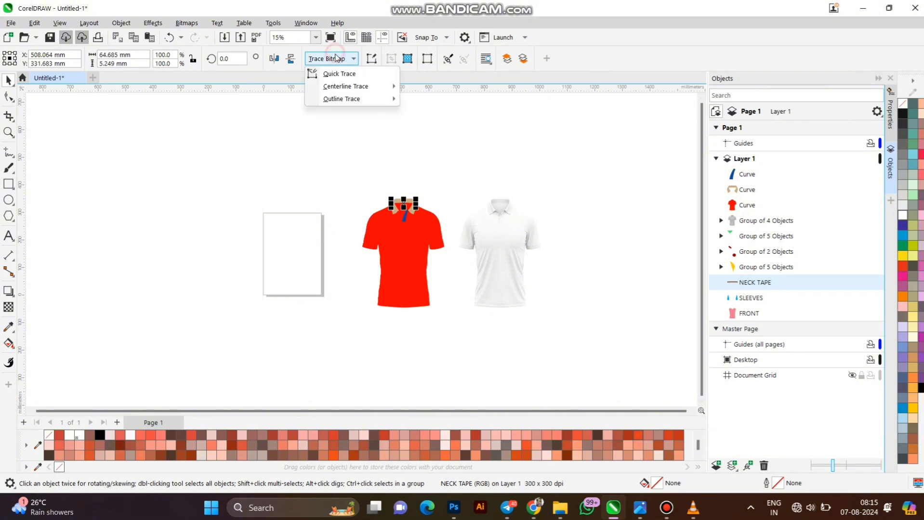
pyautogui.click(340, 71)
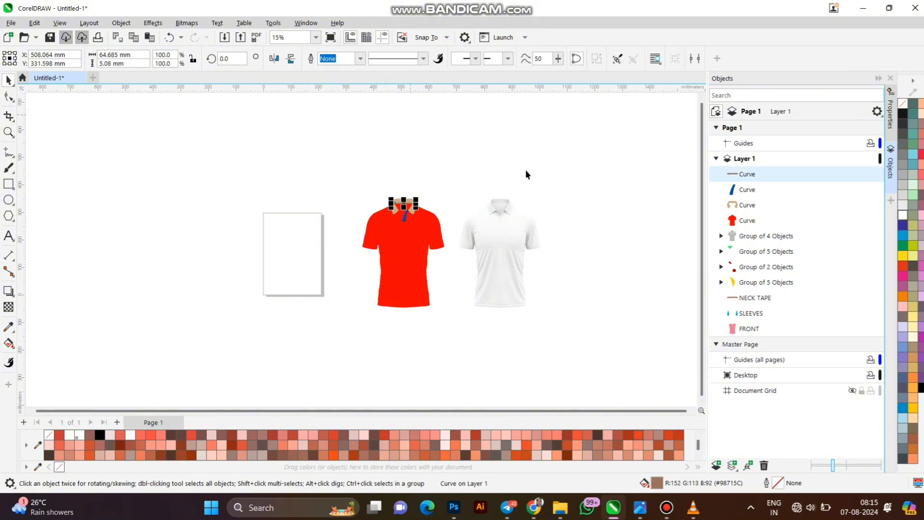
pyautogui.click(771, 299)
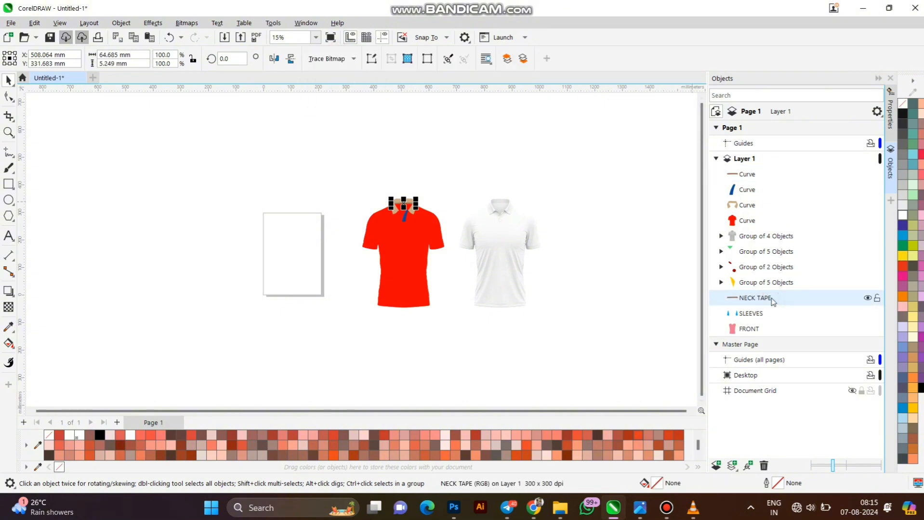
pyautogui.press('Delete')
# Delete the leftover NECK TAPE bitmap and Quick Trace the SLEEVES bitmap into vector shapes
pyautogui.click(772, 298)
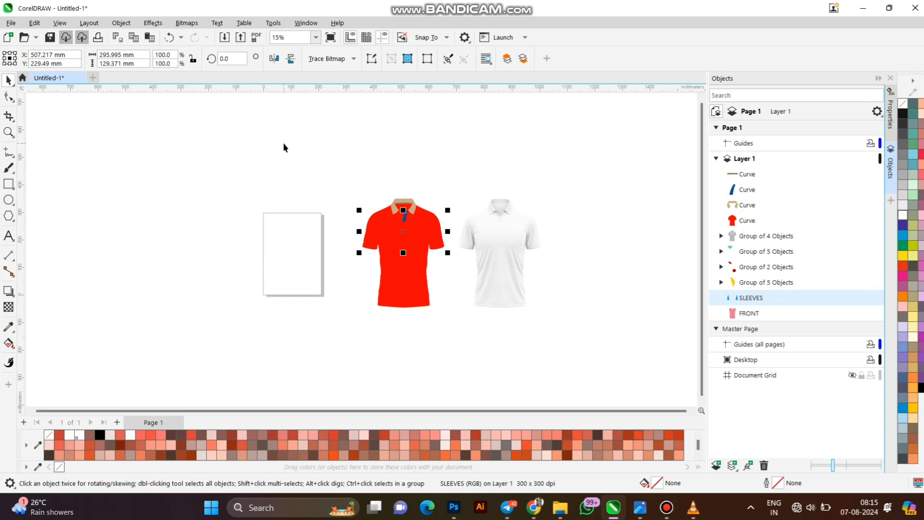
pyautogui.click(349, 58)
pyautogui.click(322, 73)
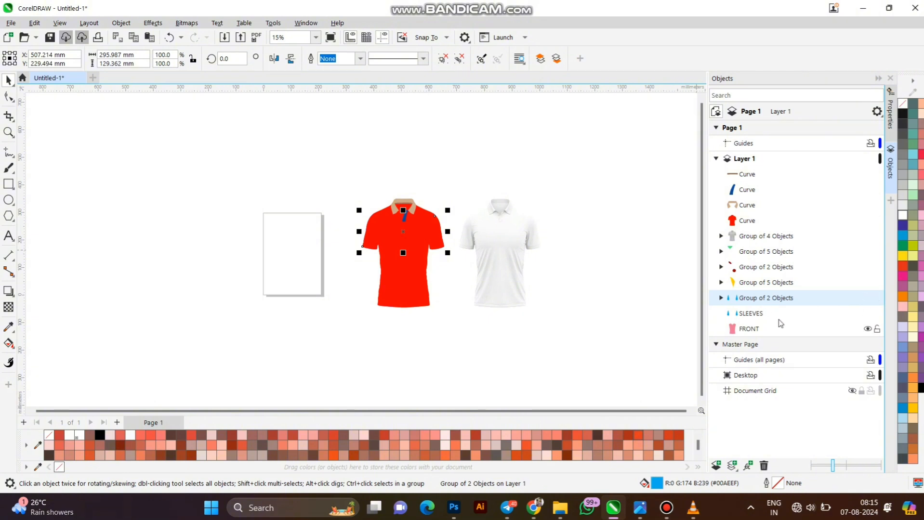
# Quick Trace the FRONT bitmap into vector shapes
pyautogui.click(752, 329)
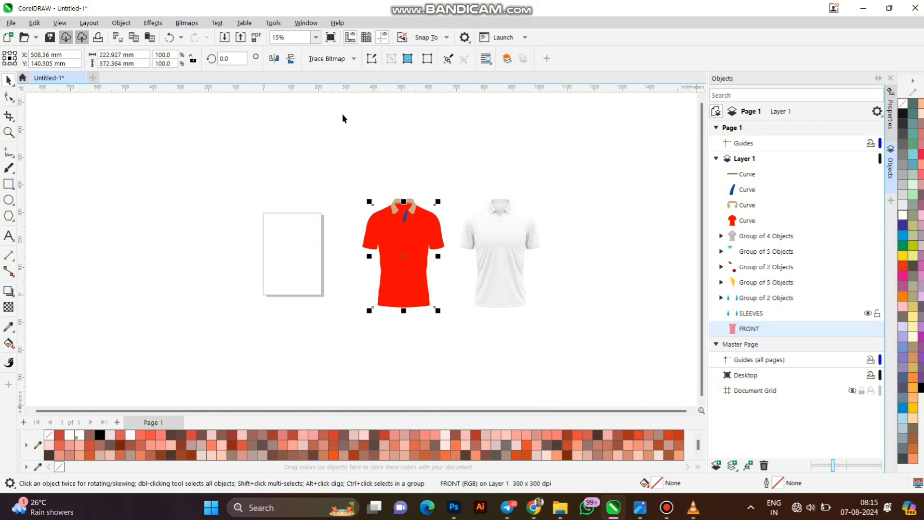
pyautogui.click(328, 59)
pyautogui.click(334, 73)
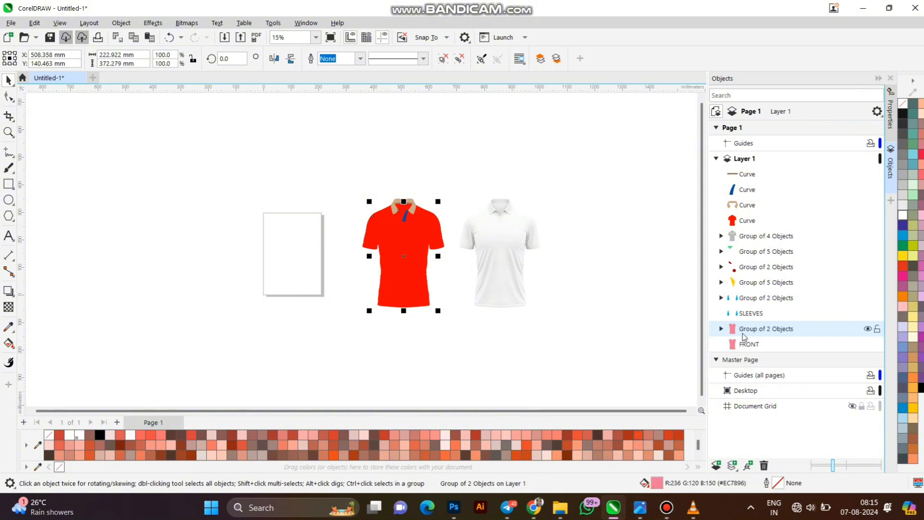
# Delete the FRONT and SLEEVES source bitmaps, keeping their traced groups
pyautogui.click(747, 344)
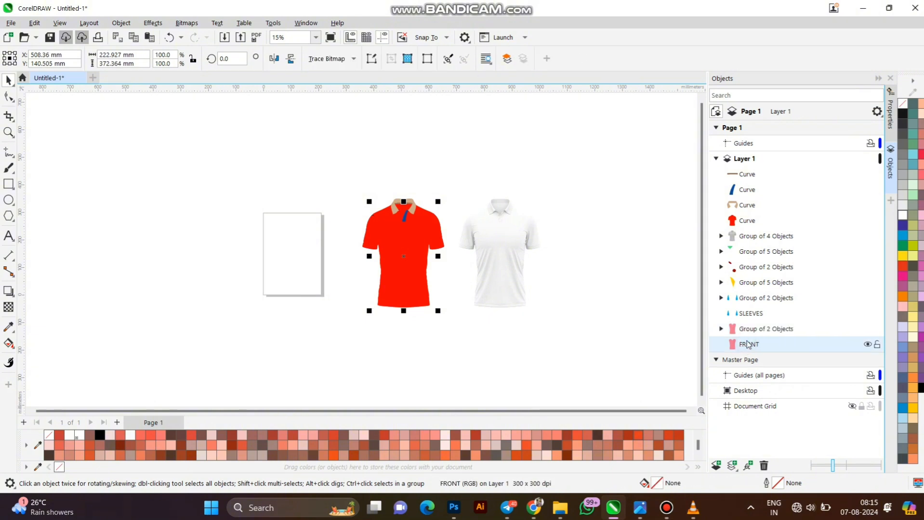
pyautogui.press('Delete')
pyautogui.click(748, 314)
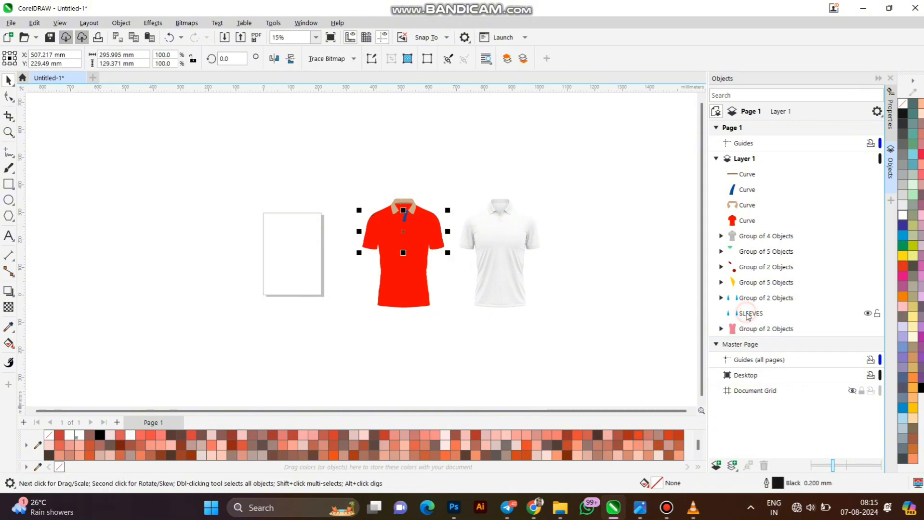
pyautogui.press('Delete')
# Ungroup the traced pink shirt front and weld its two curves into a single shape
pyautogui.click(746, 313)
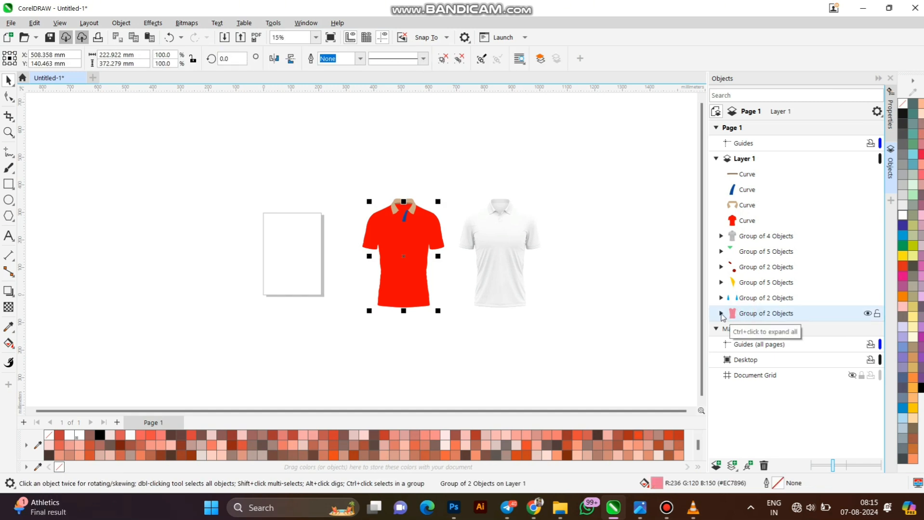
pyautogui.click(721, 314)
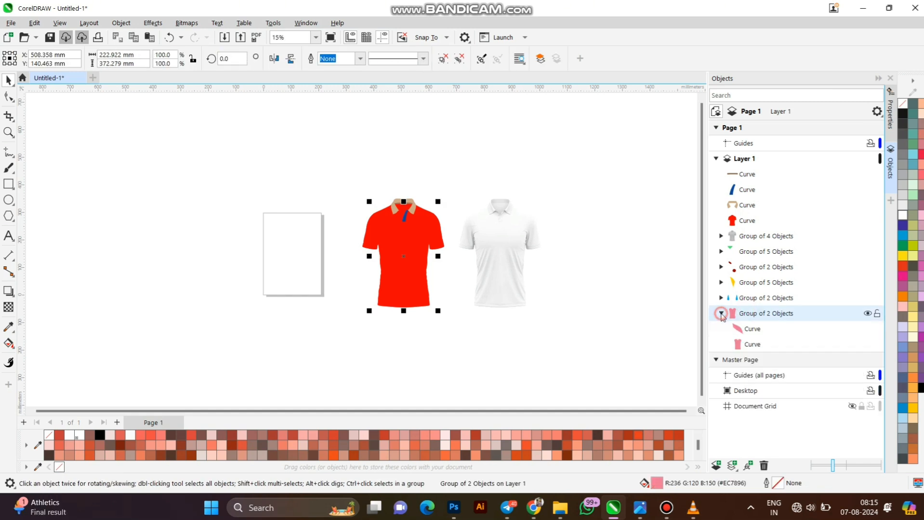
pyautogui.rightClick(758, 316)
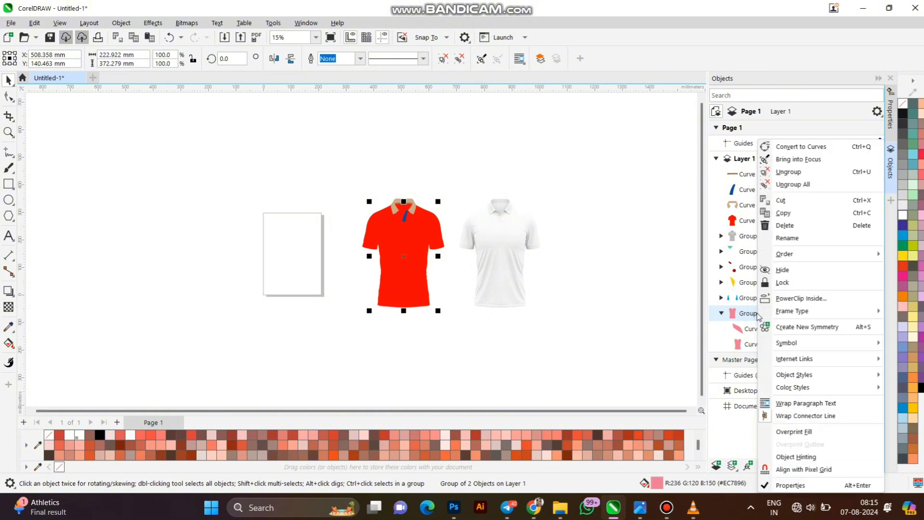
pyautogui.click(785, 171)
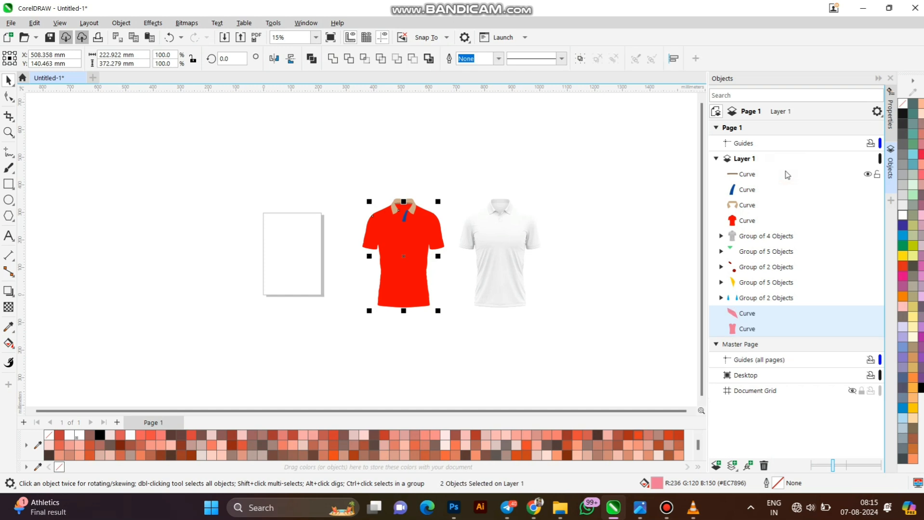
pyautogui.click(333, 59)
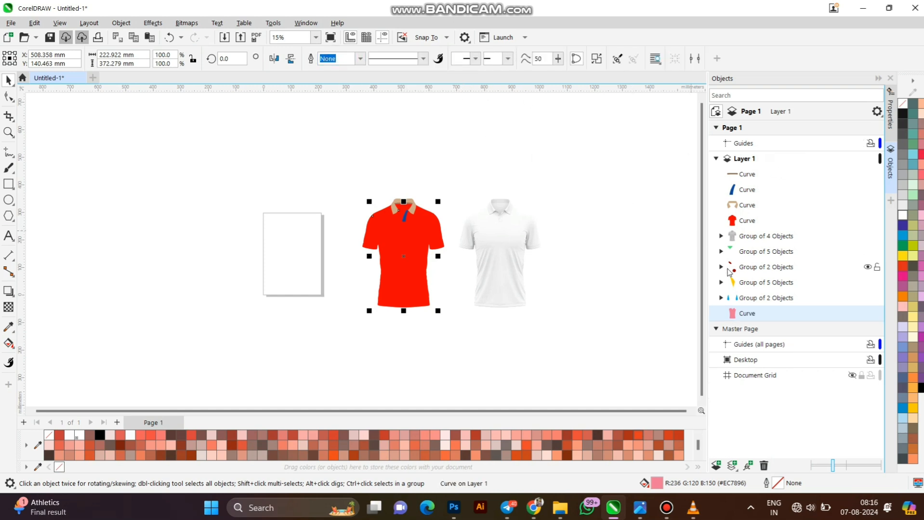
pyautogui.click(747, 299)
pyautogui.rightClick(746, 300)
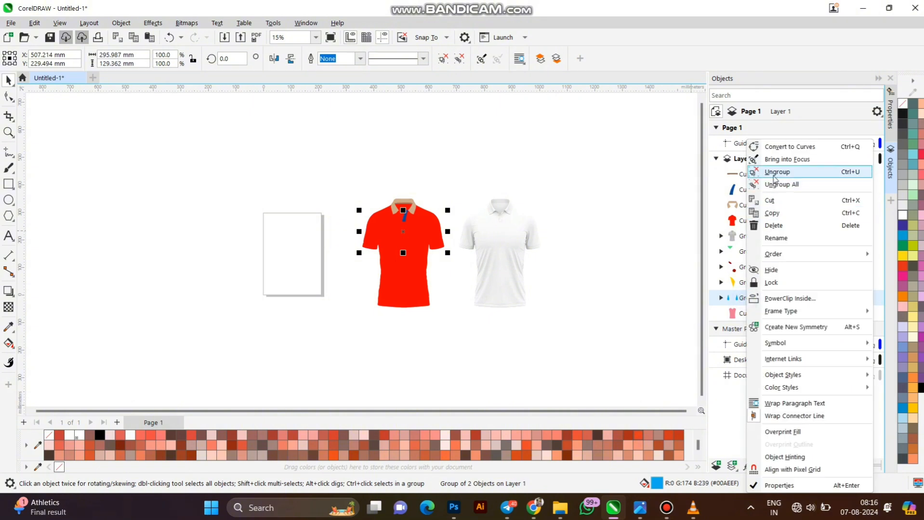
pyautogui.click(640, 190)
pyautogui.click(640, 190)
# Ungroup the traced yellow placket and weld its five curves into a single shape
pyautogui.click(775, 284)
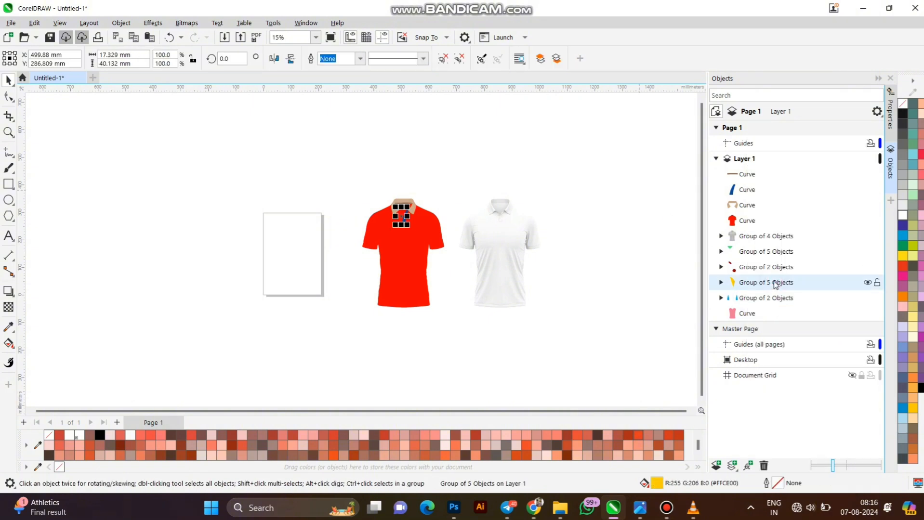
pyautogui.rightClick(776, 285)
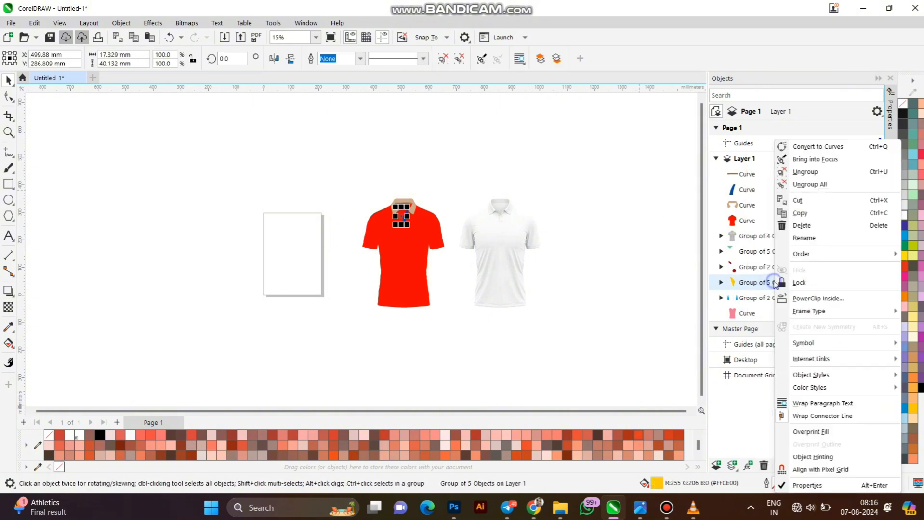
pyautogui.click(790, 172)
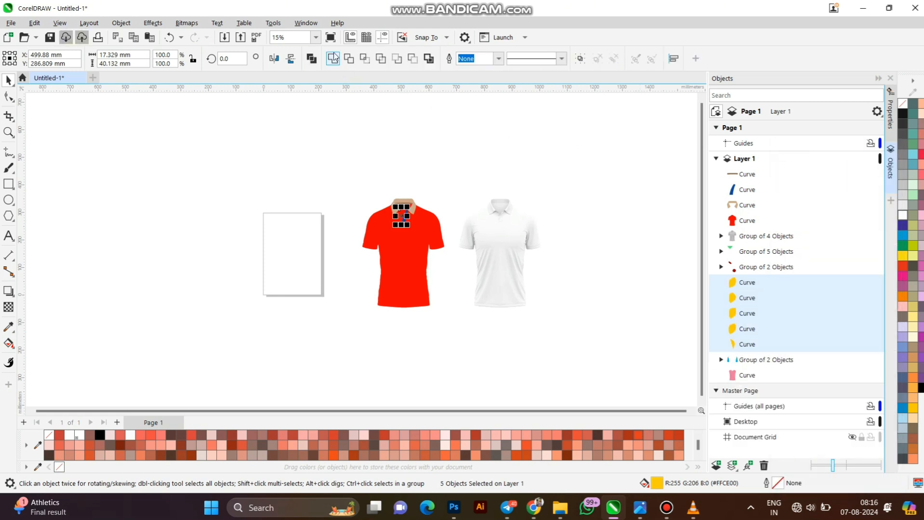
pyautogui.scroll(10, 386, 227)
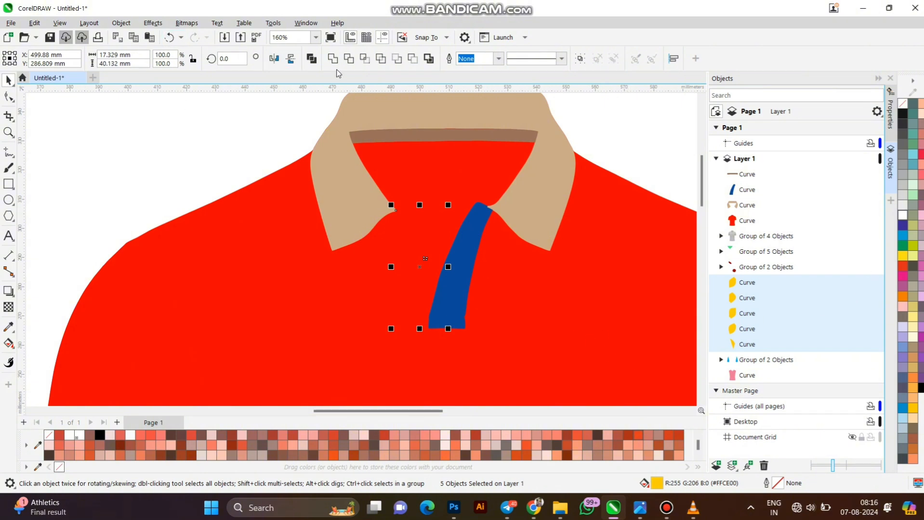
pyautogui.click(332, 58)
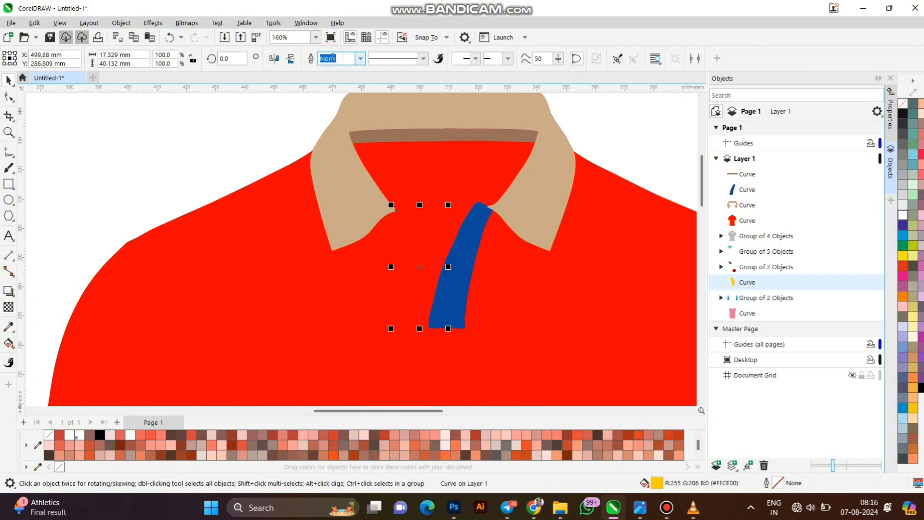
# Reorder the neck tape, blue placket and tan collar curves below the buttons group and above the yellow placket
pyautogui.click(768, 268)
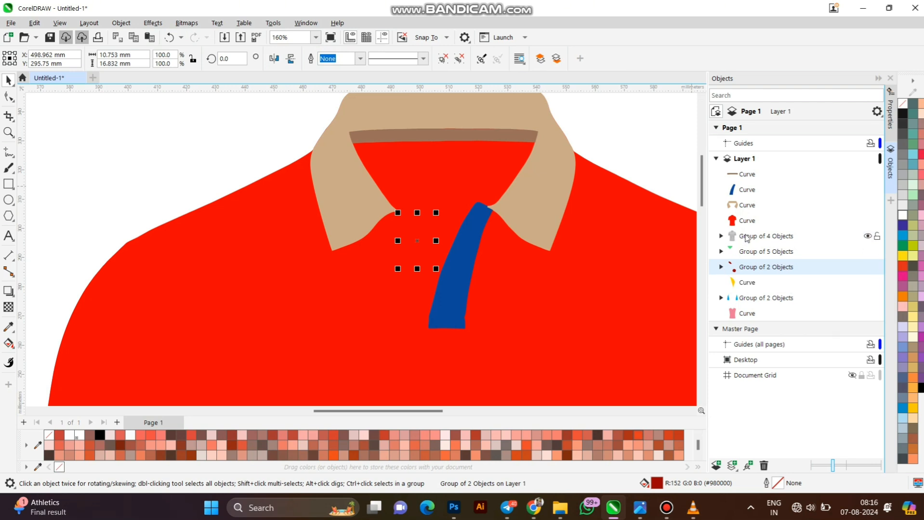
pyautogui.moveTo(747, 174); pyautogui.dragTo(760, 278)
pyautogui.moveTo(747, 175); pyautogui.dragTo(748, 260)
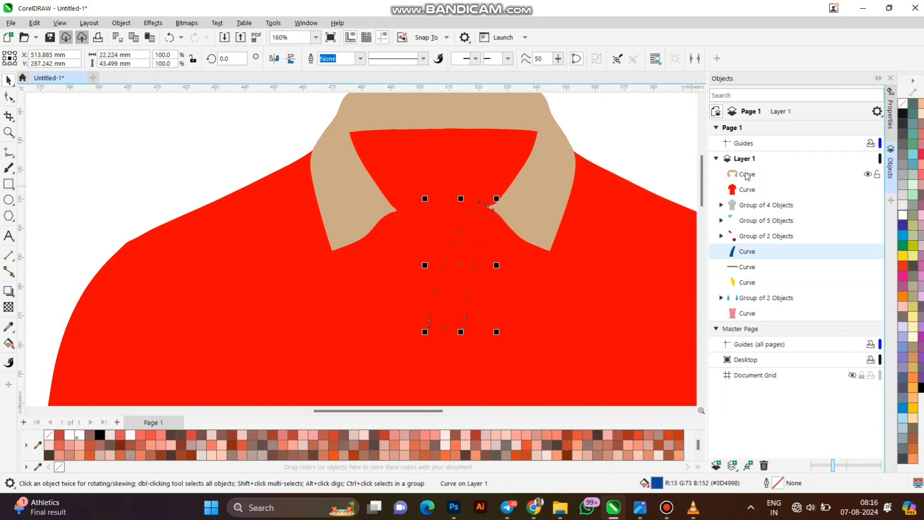
pyautogui.moveTo(748, 175); pyautogui.dragTo(747, 250)
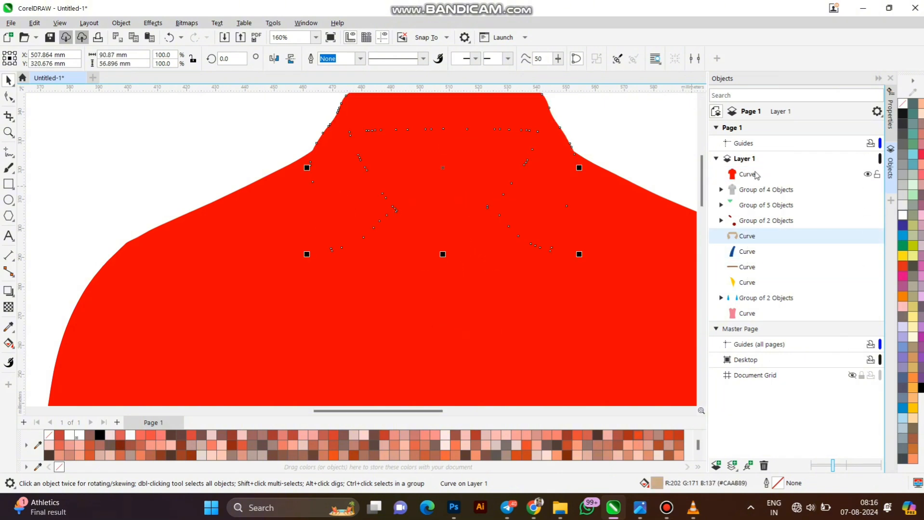
# Move the red full-shirt curve to the very bottom of Layer 1, beneath the pink front, as a separate ungrouped object
pyautogui.moveTo(756, 177); pyautogui.dragTo(749, 226)
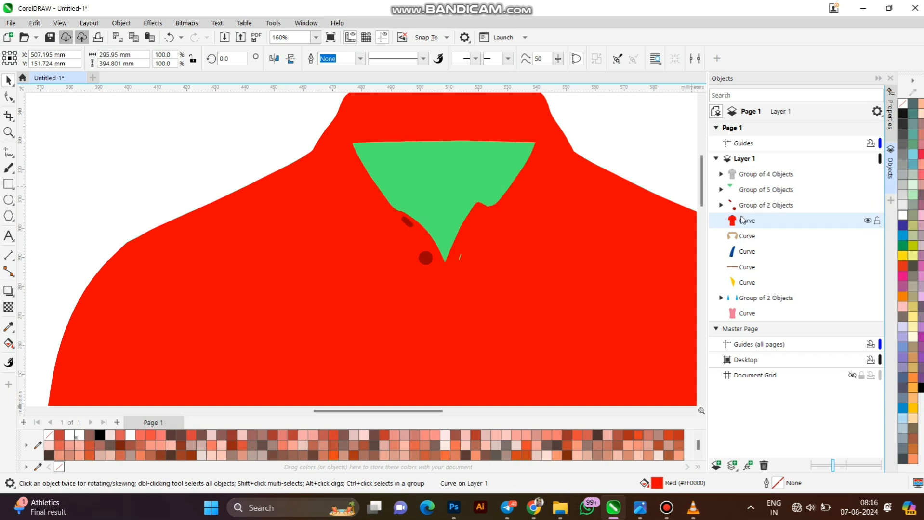
pyautogui.moveTo(743, 222); pyautogui.dragTo(749, 319)
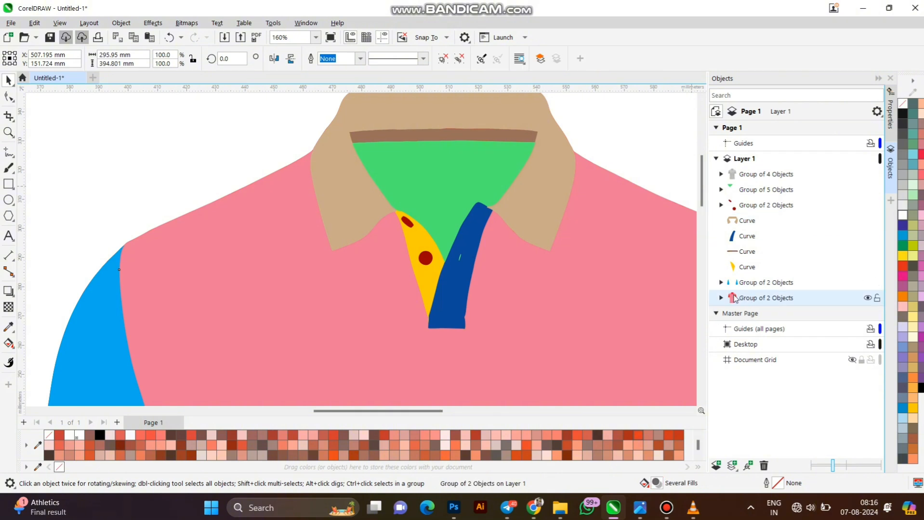
pyautogui.hotkey('ctrl', 'z')
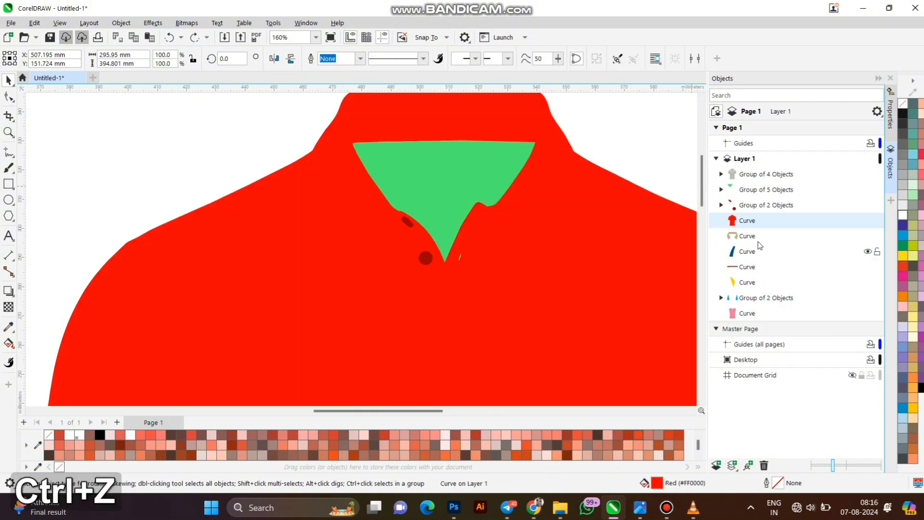
pyautogui.moveTo(760, 222); pyautogui.dragTo(748, 322)
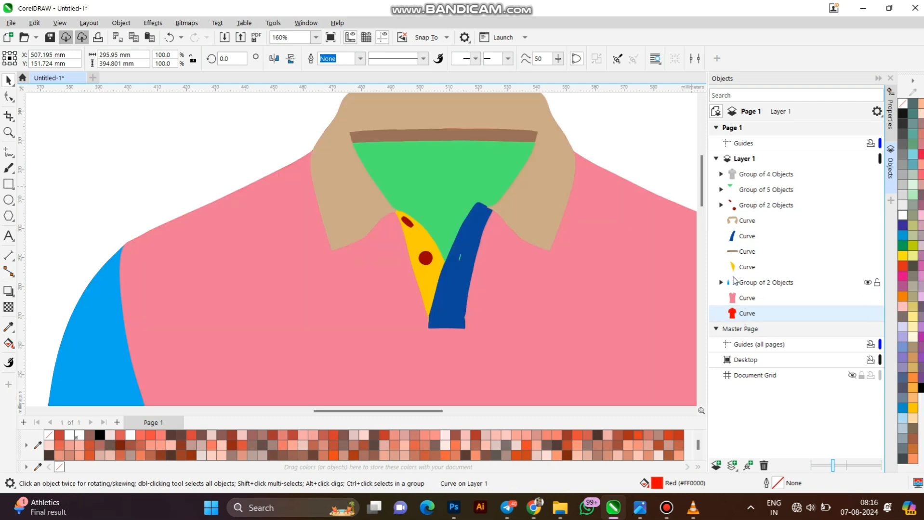
# Place the white shaded shirt group exactly over the coloured vector shirt and check the blended shading around the collar
pyautogui.scroll(-6, 466, 269)
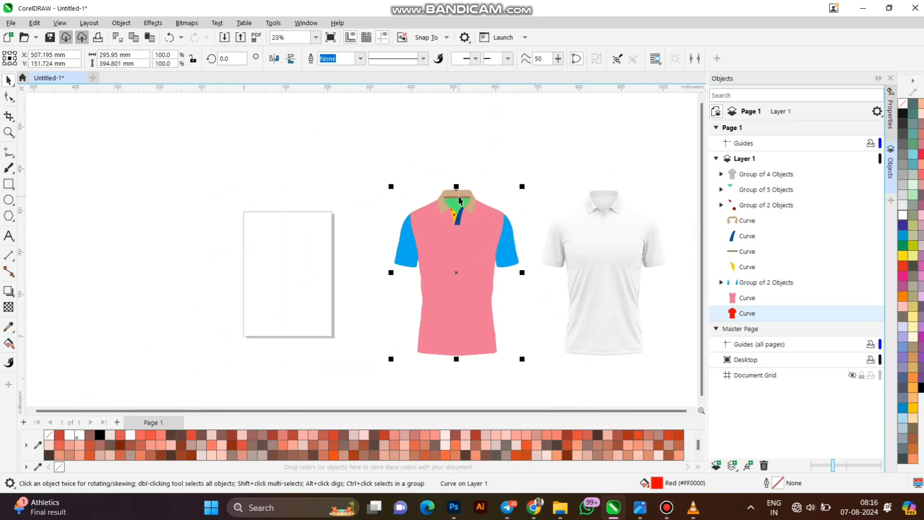
pyautogui.click(596, 230)
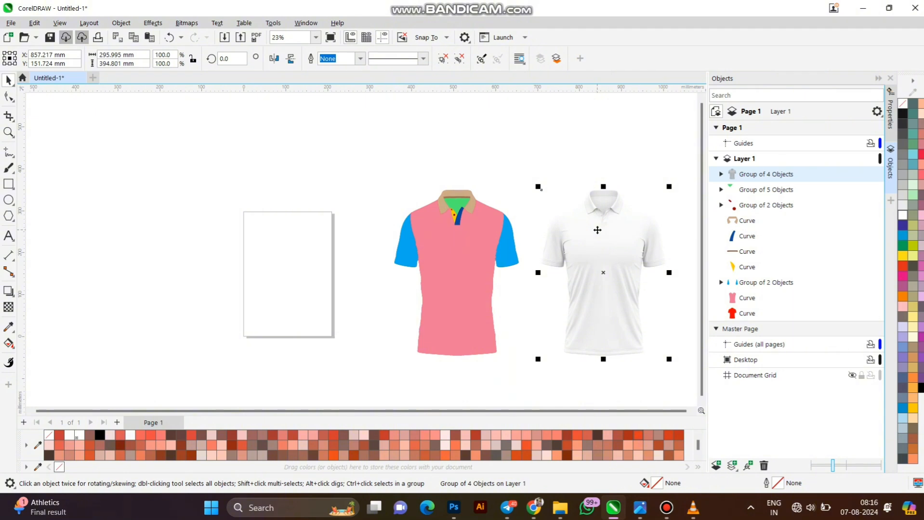
pyautogui.moveTo(598, 230); pyautogui.dragTo(451, 231)
pyautogui.scroll(6, 521, 214)
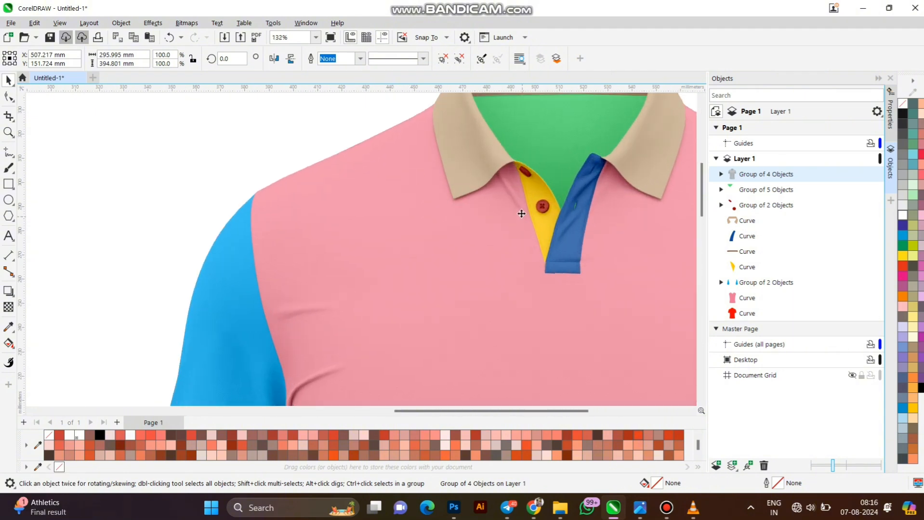
pyautogui.scroll(4, 470, 206)
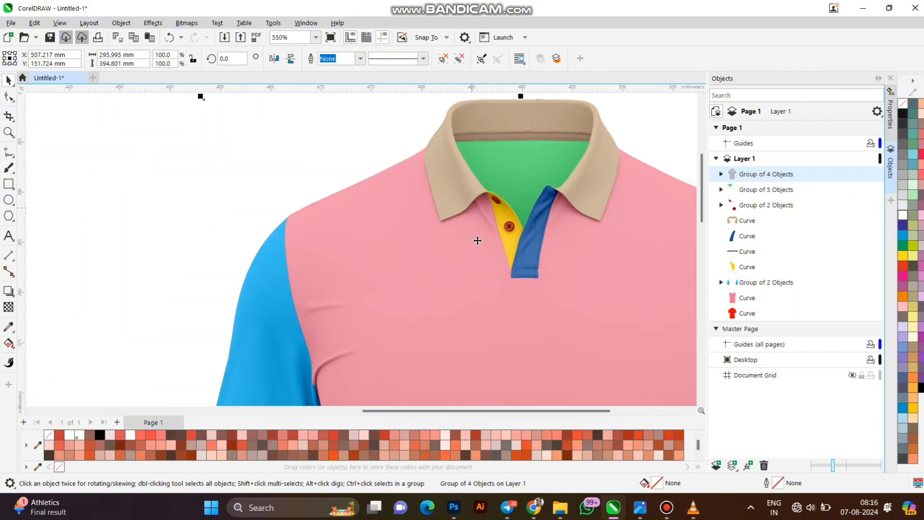
pyautogui.scroll(-8, 478, 241)
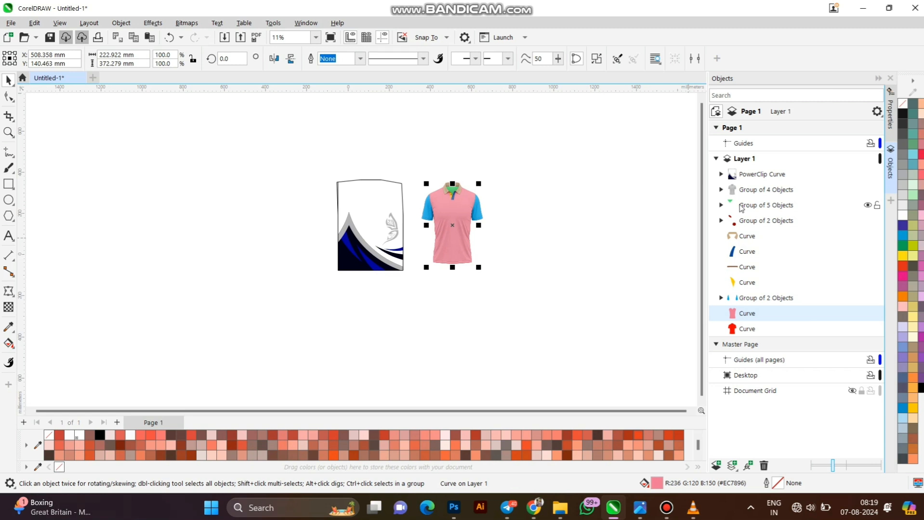
pyautogui.rightClick(773, 316)
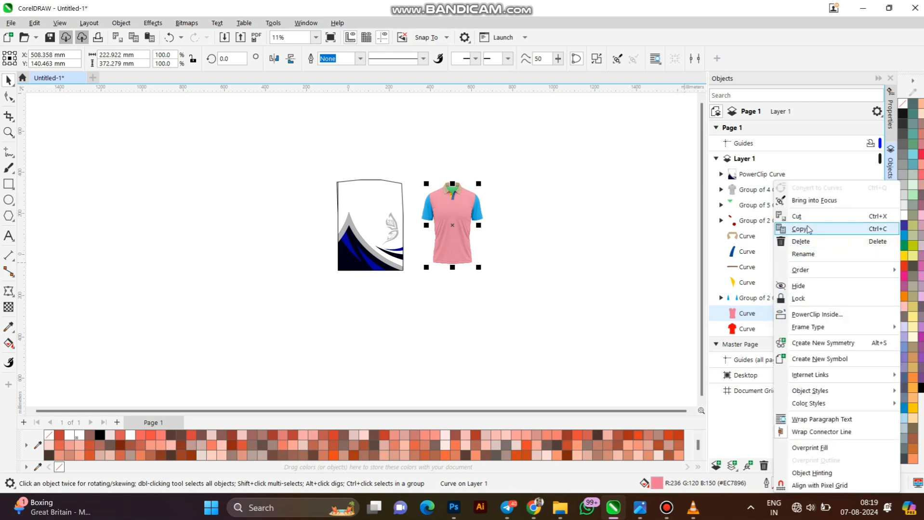
pyautogui.click(817, 201)
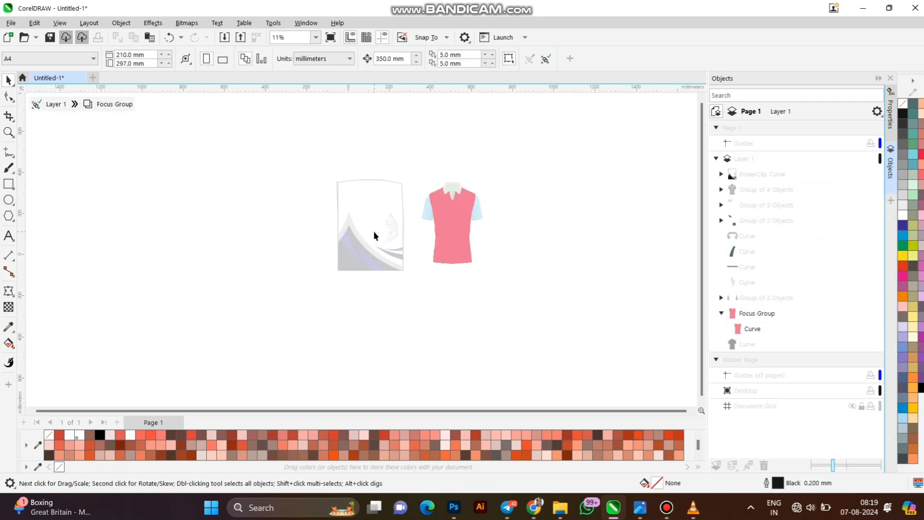
pyautogui.click(51, 104)
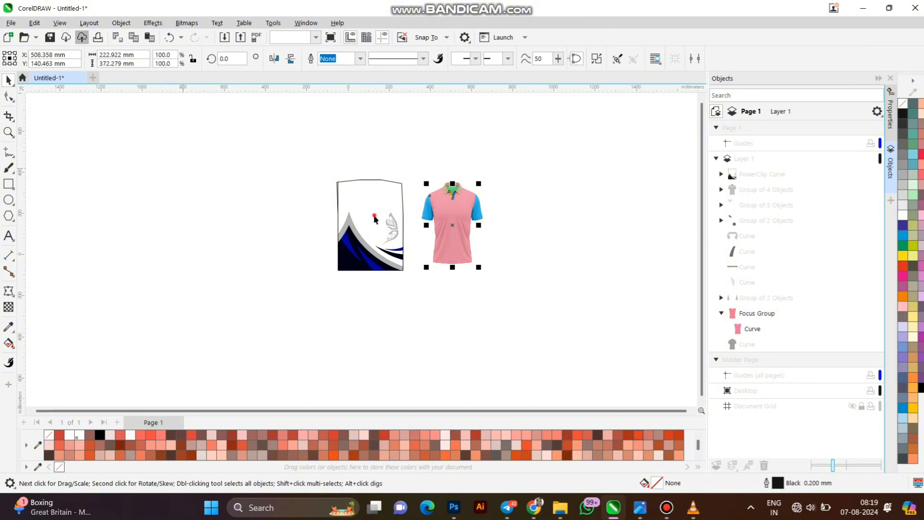
# Copy the PowerClip front design and bring the pink shirt front curve into focus
pyautogui.click(374, 216)
pyautogui.hotkey('ctrl', 'c')
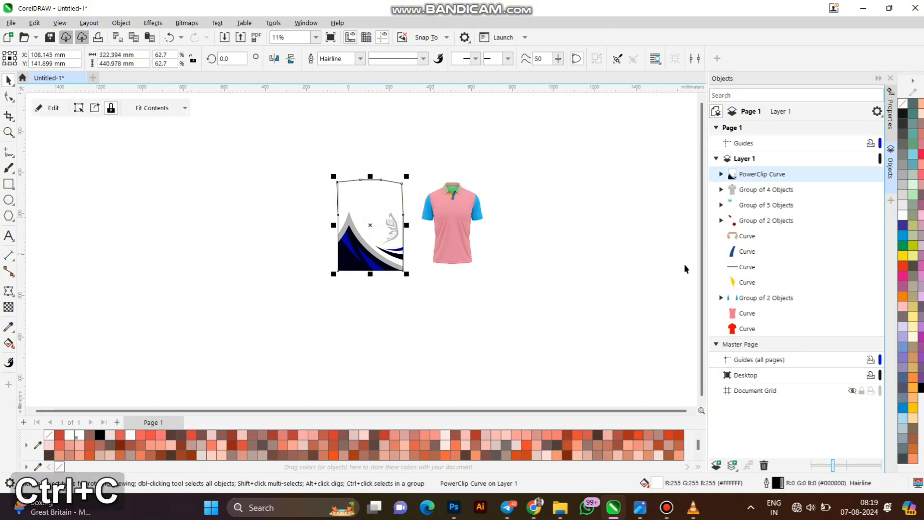
pyautogui.click(763, 313)
pyautogui.rightClick(763, 313)
pyautogui.click(803, 204)
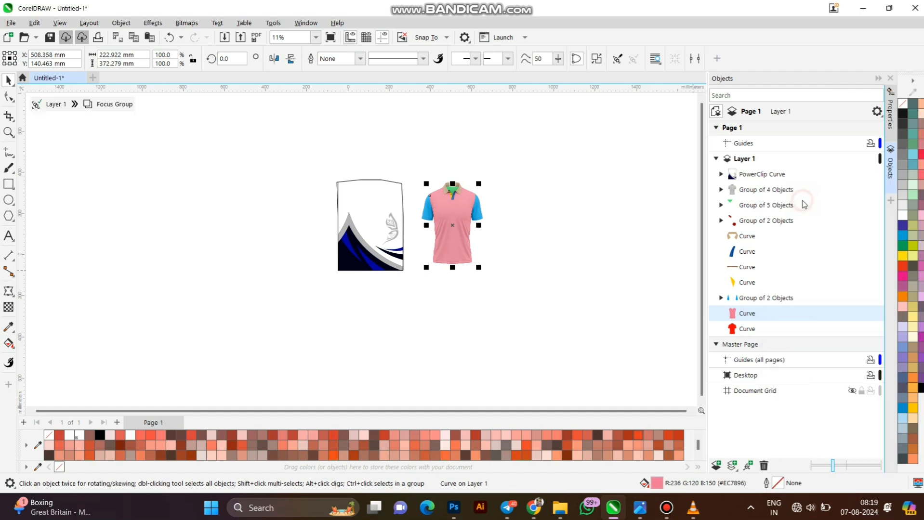
pyautogui.scroll(3, 468, 209)
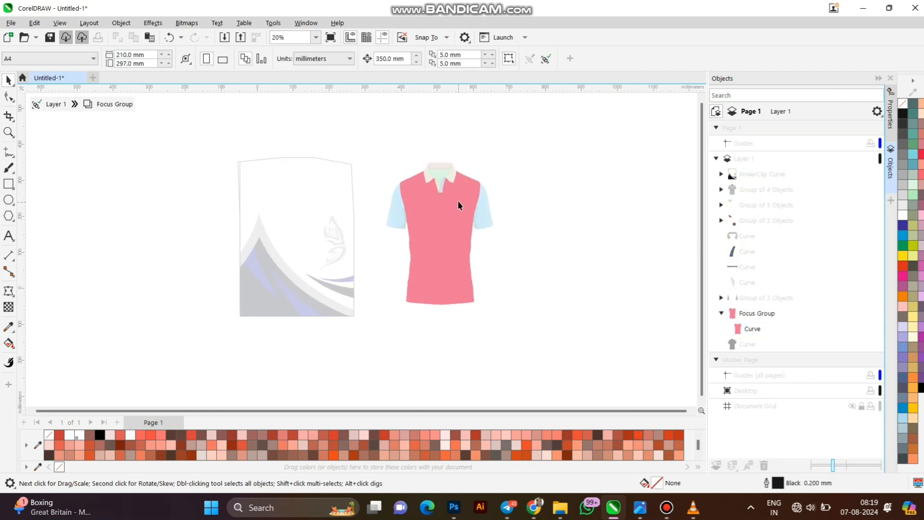
# Paste the copied front design, PowerClip it inside the pink shirt front, and fit the contents proportionally
pyautogui.scroll(-1, 458, 201)
pyautogui.hotkey('ctrl', 'v')
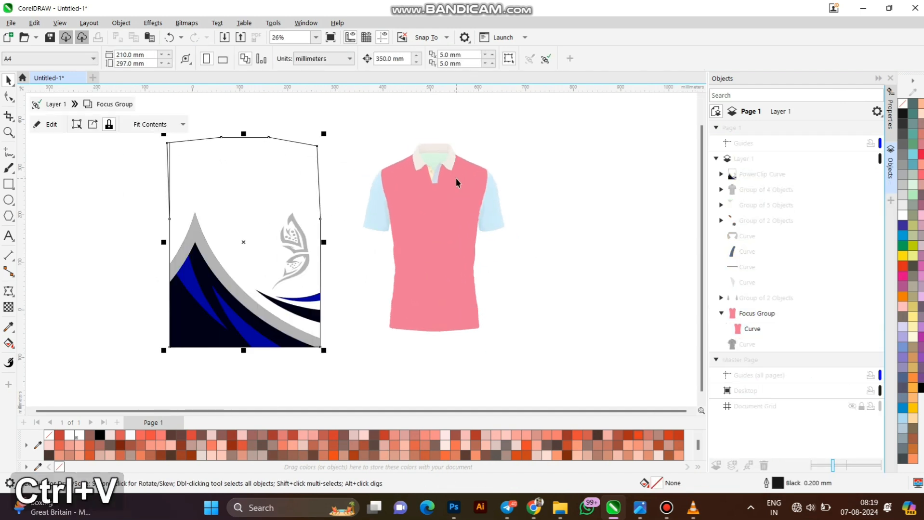
pyautogui.rightClick(264, 207)
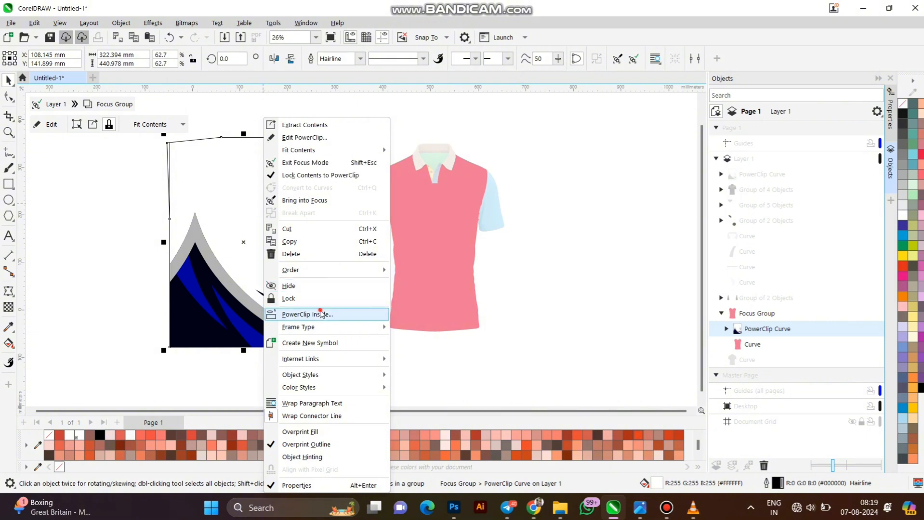
pyautogui.click(410, 234)
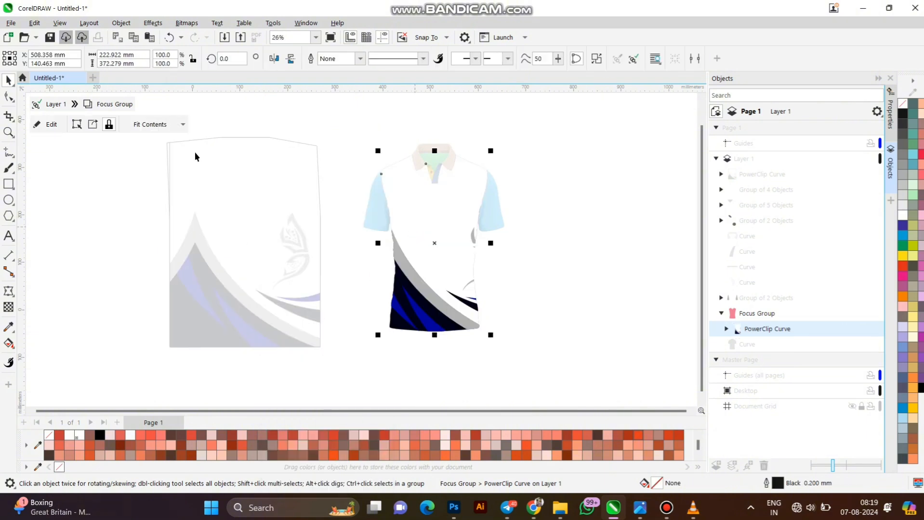
pyautogui.click(145, 124)
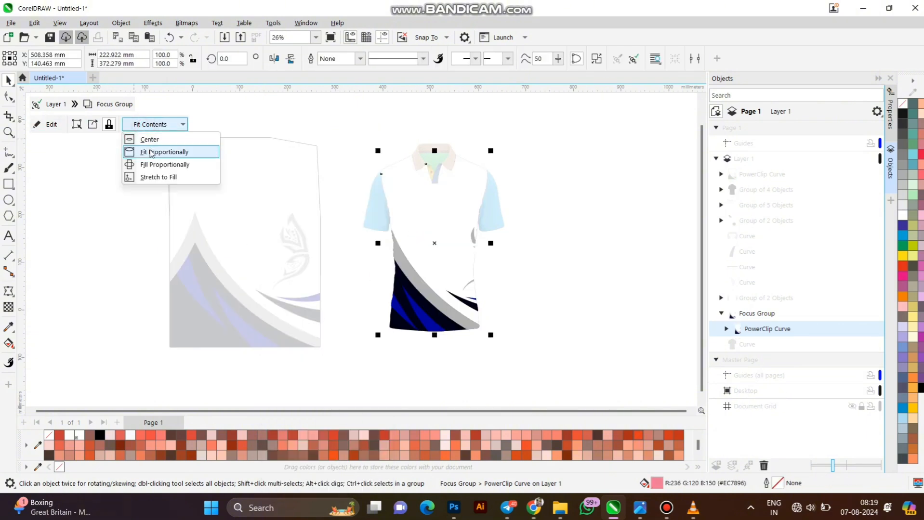
pyautogui.click(149, 151)
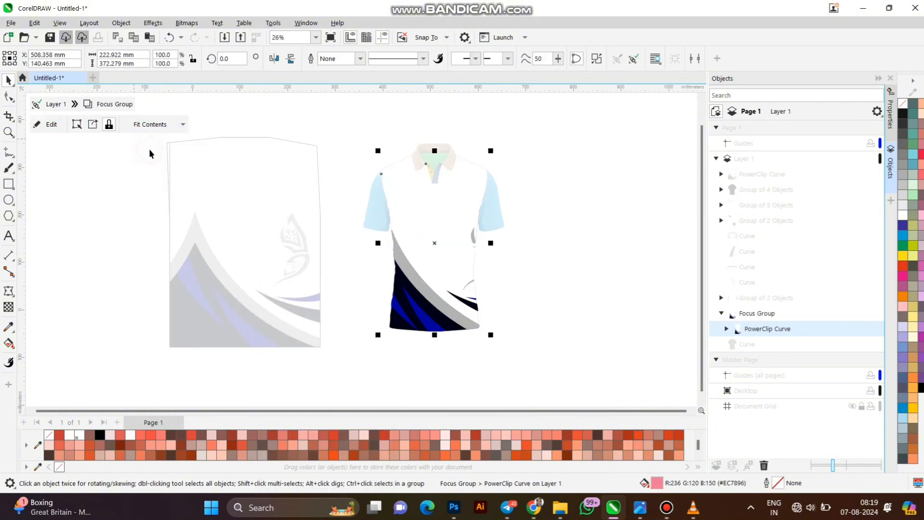
# Edit the shirt front's PowerClip contents, stretching the design vertically to about 375.6 mm high to cover collar to hem
pyautogui.click(38, 125)
pyautogui.click(436, 203)
pyautogui.click(435, 171)
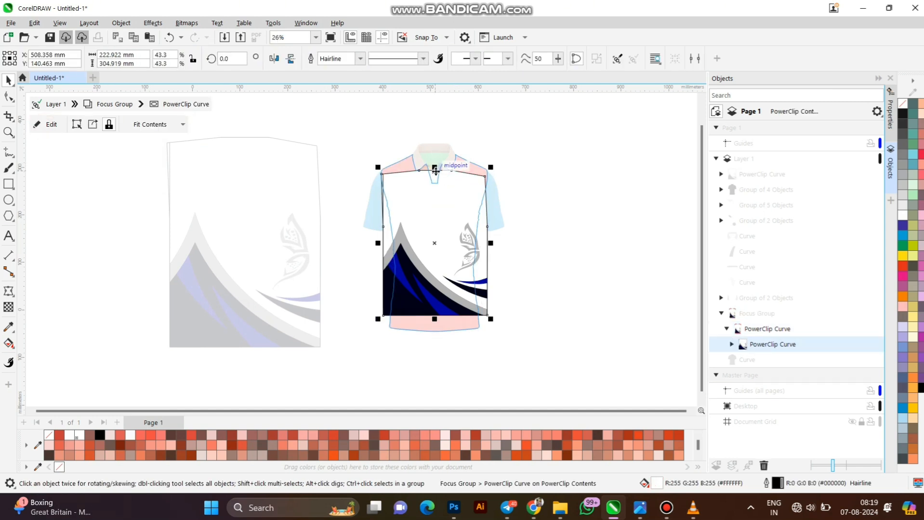
pyautogui.moveTo(435, 168); pyautogui.dragTo(437, 151)
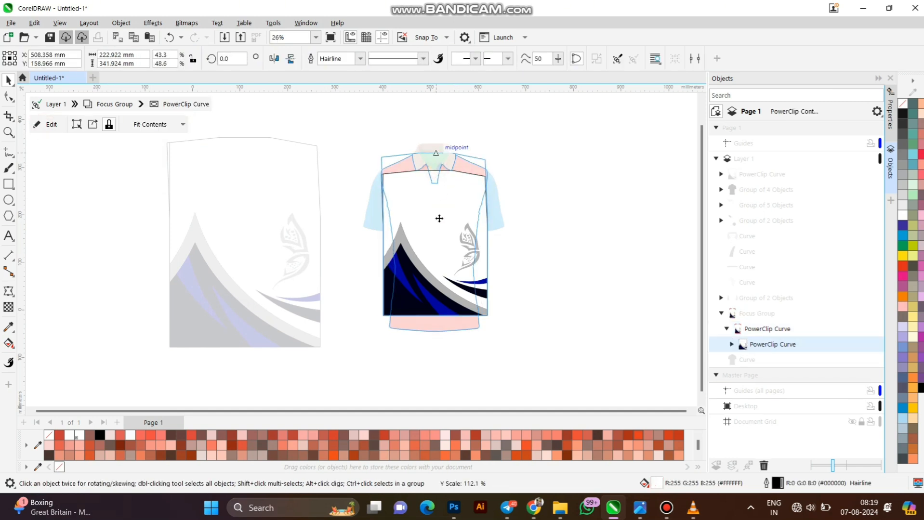
pyautogui.moveTo(435, 319); pyautogui.dragTo(436, 344)
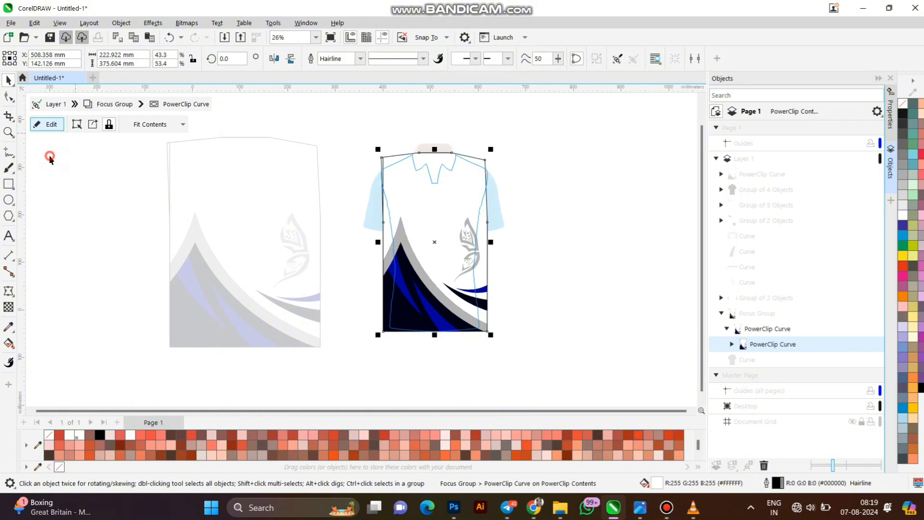
pyautogui.click(51, 124)
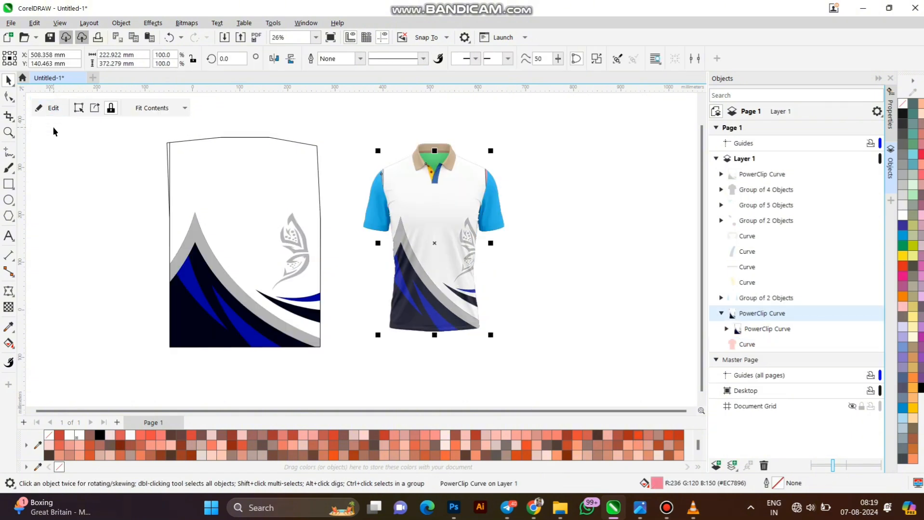
# Reopen the shirt front's PowerClip contents and widen the design on both sides to about 243.7 mm, then finish editing
pyautogui.click(51, 108)
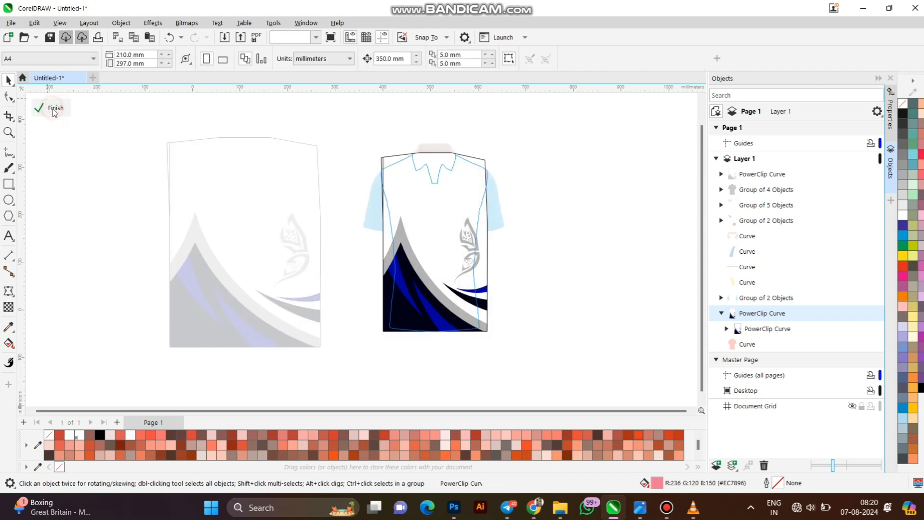
pyautogui.click(415, 200)
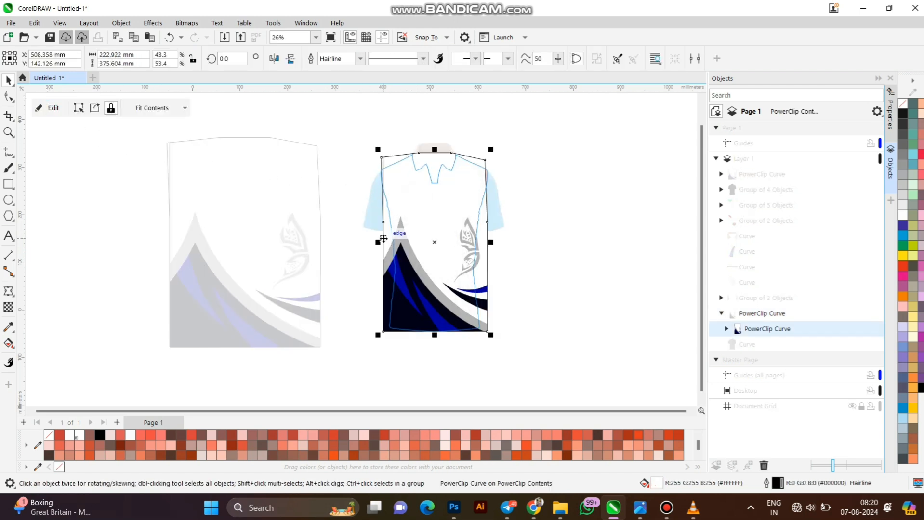
pyautogui.moveTo(376, 242); pyautogui.dragTo(370, 243)
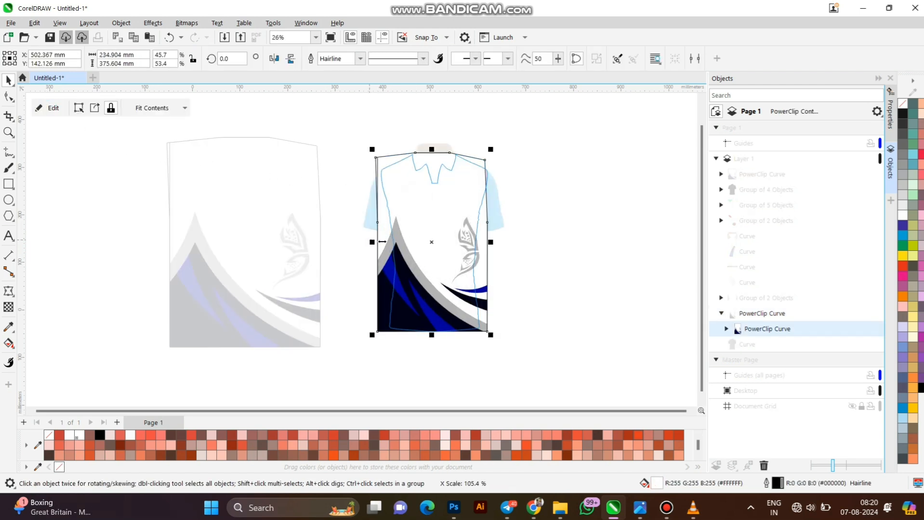
pyautogui.press('Right')
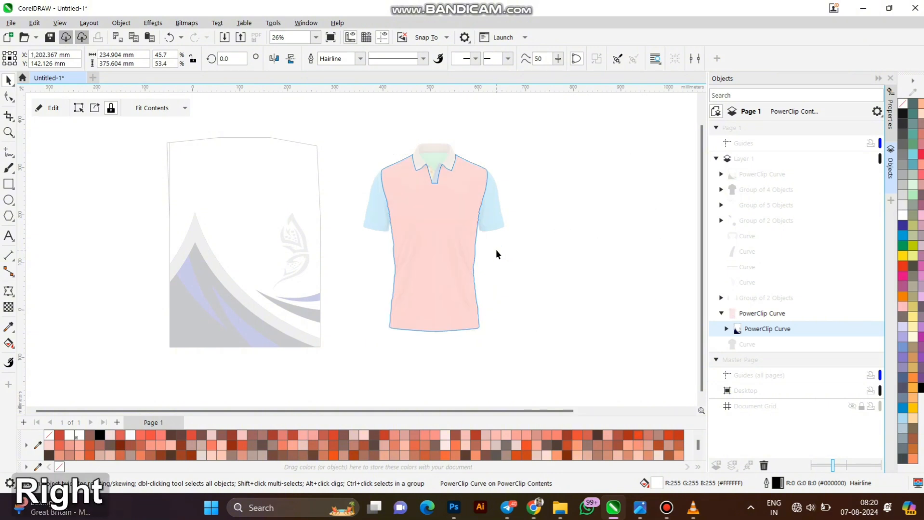
pyautogui.press('Left')
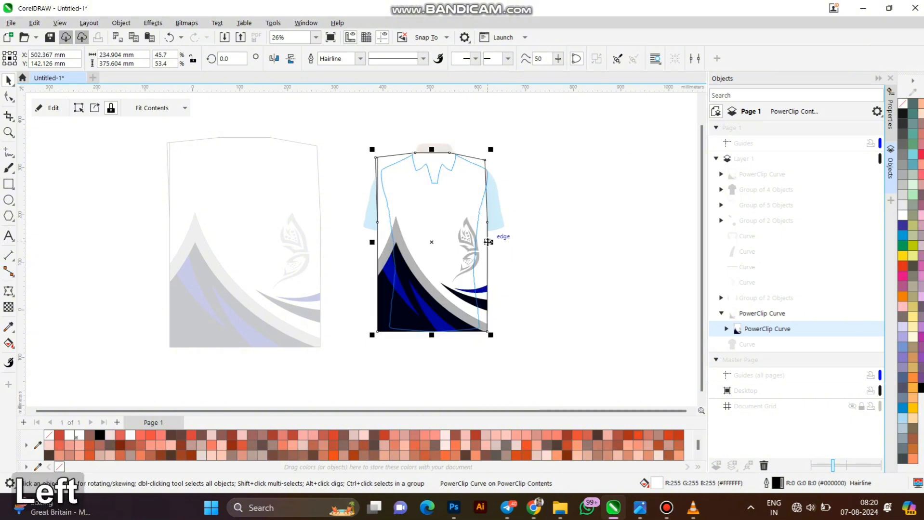
pyautogui.click(489, 241)
pyautogui.click(448, 205)
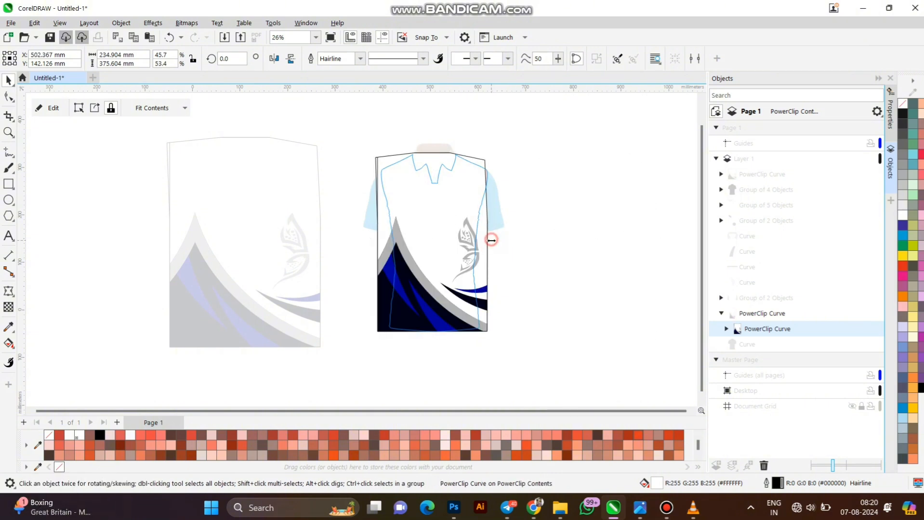
pyautogui.moveTo(491, 242); pyautogui.dragTo(494, 242)
pyautogui.click(50, 108)
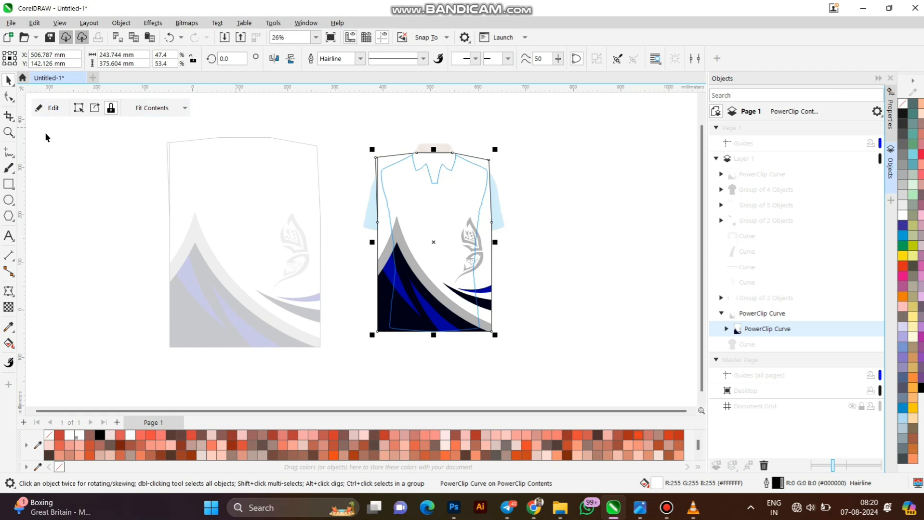
pyautogui.click(50, 110)
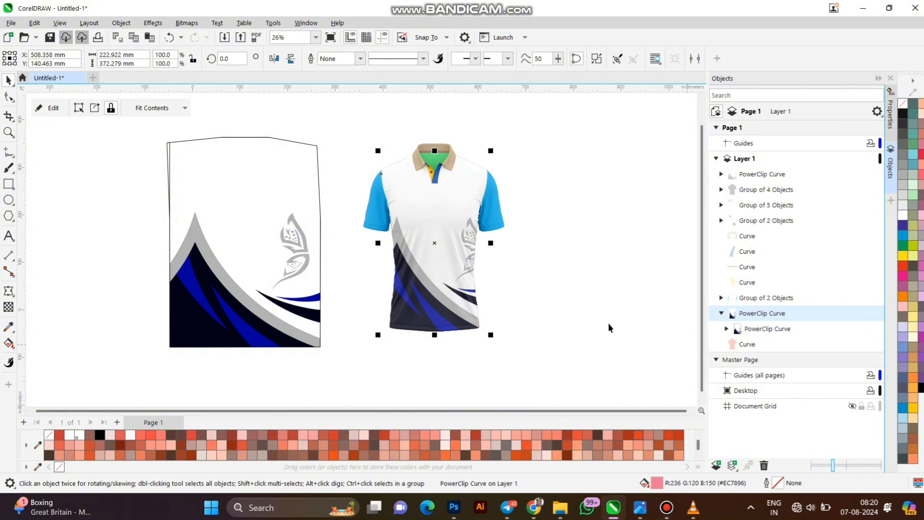
# Inspect the shaded design on the shirt front and delete the original flat design panel beside the shirt
pyautogui.scroll(5, 420, 275)
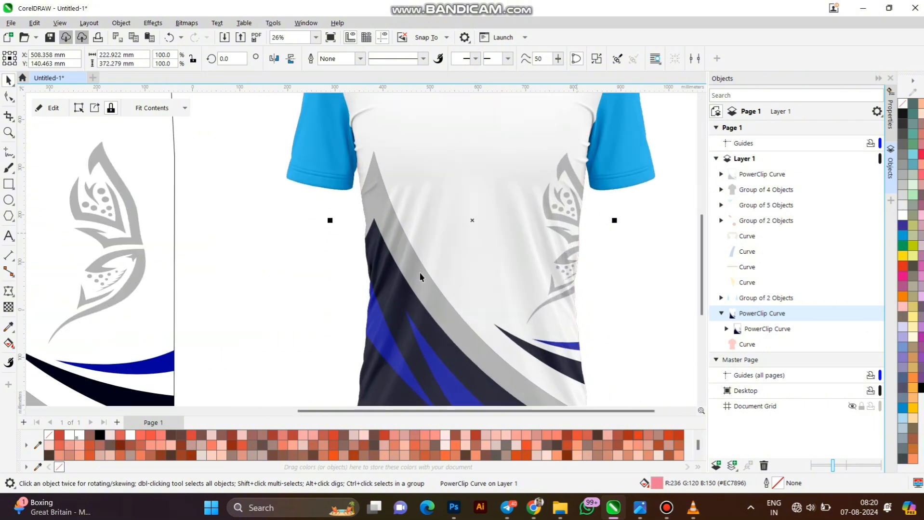
pyautogui.scroll(3, 419, 275)
pyautogui.scroll(-7, 419, 275)
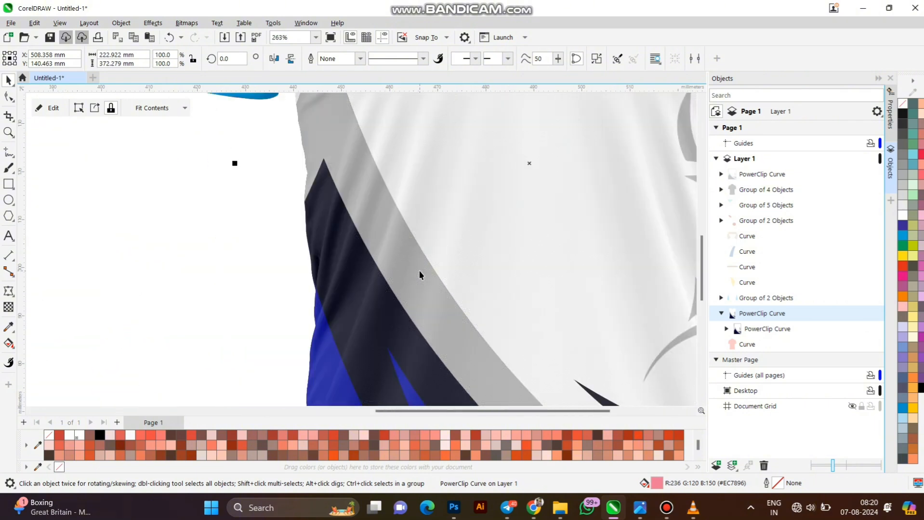
pyautogui.scroll(-2, 558, 273)
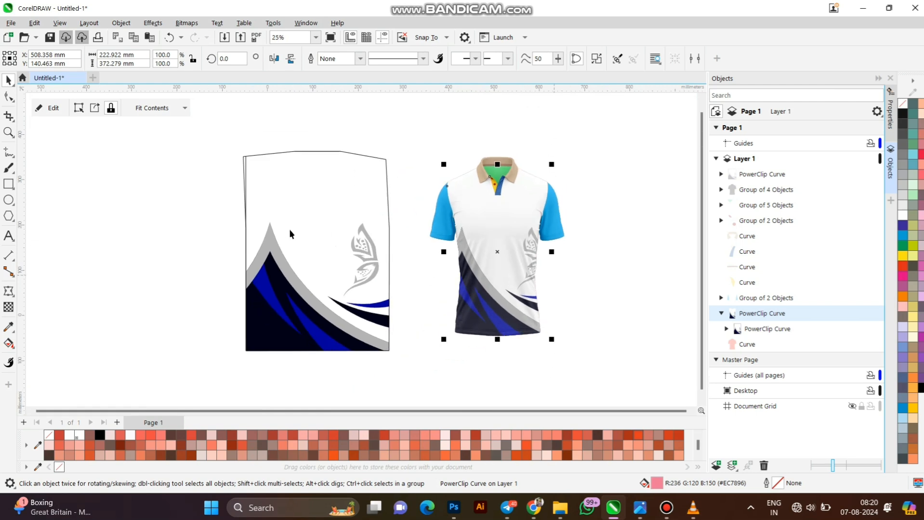
pyautogui.click(289, 228)
pyautogui.press('Delete')
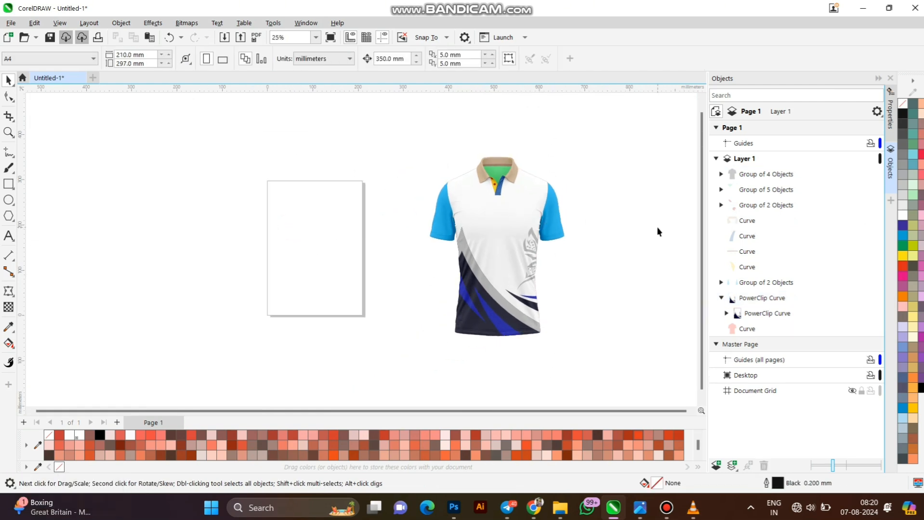
# Fill the group of two blue sleeves with White
pyautogui.click(740, 249)
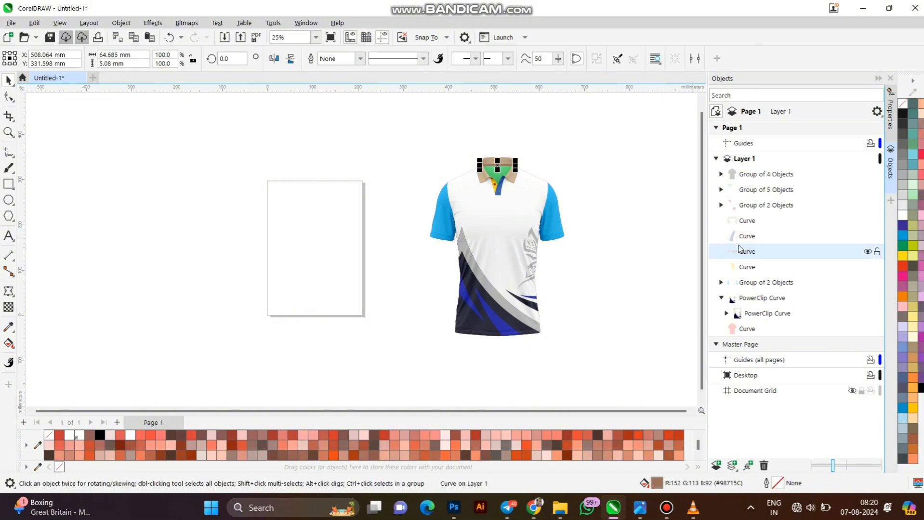
pyautogui.click(755, 284)
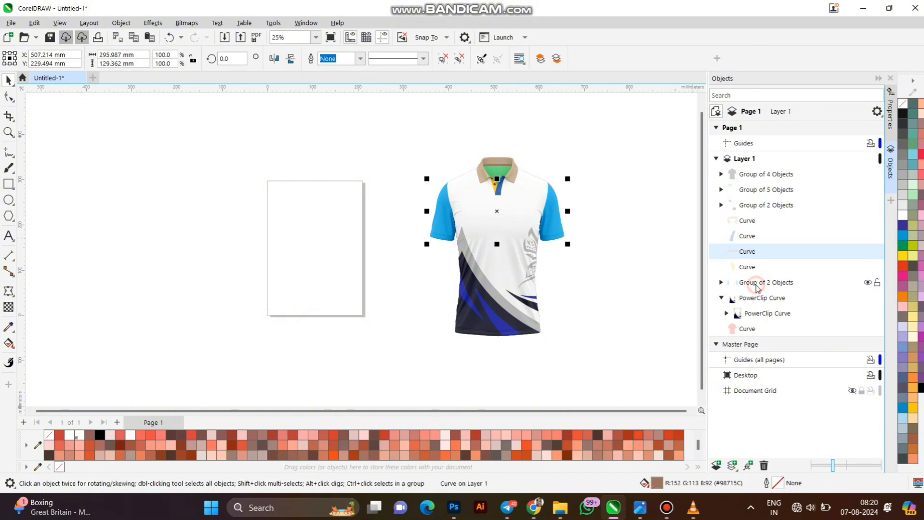
pyautogui.click(903, 215)
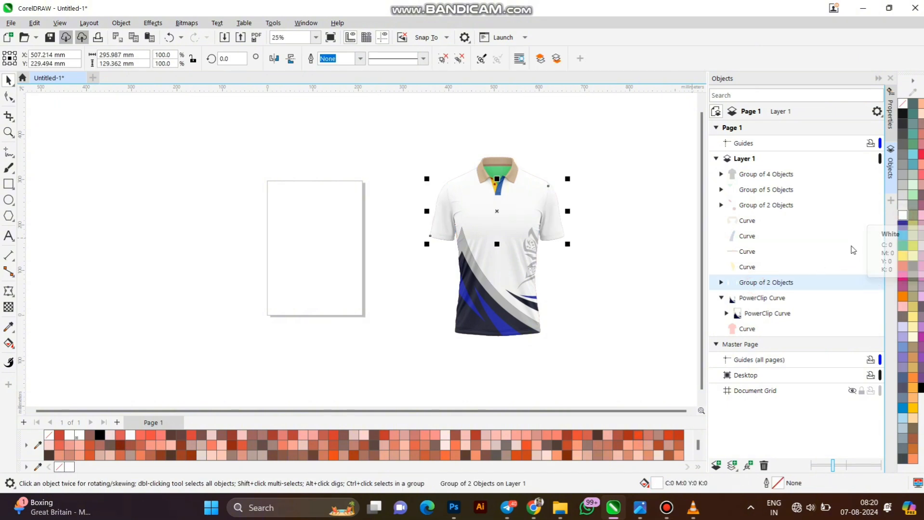
# Fill the yellow and blue placket curves with black
pyautogui.click(765, 268)
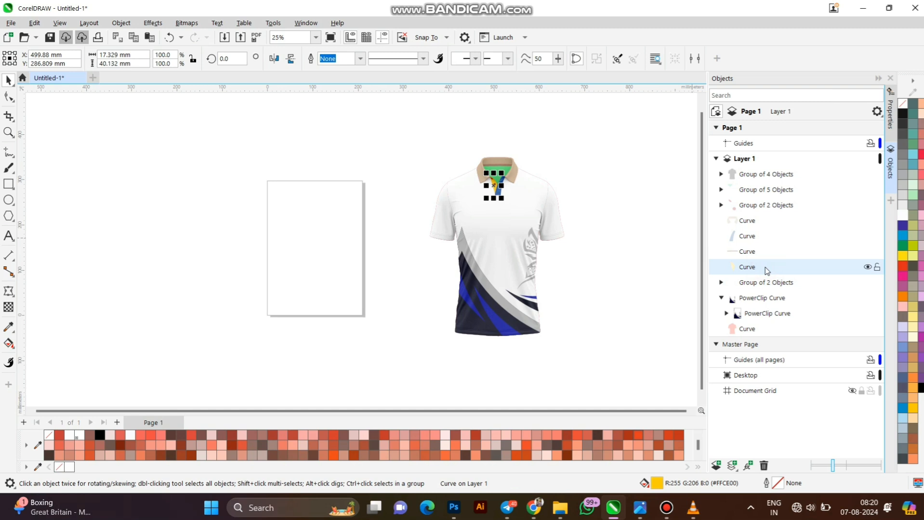
pyautogui.click(763, 252)
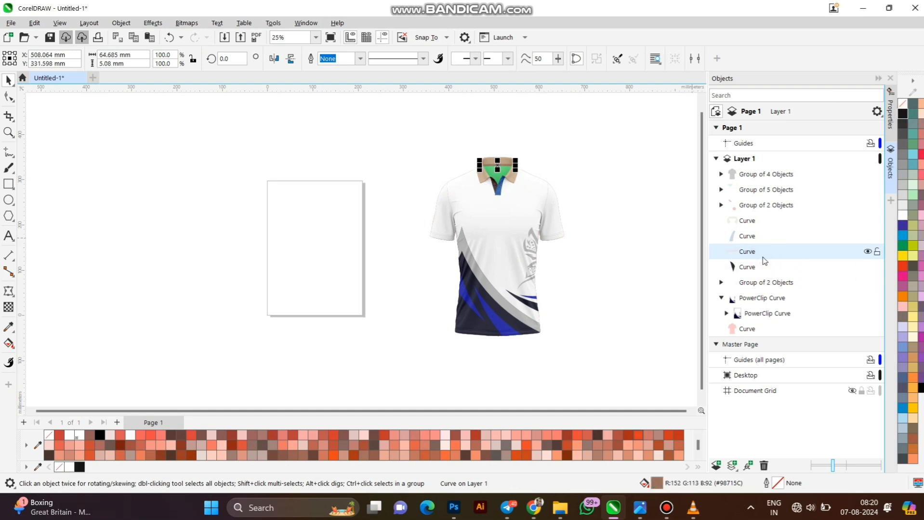
pyautogui.click(783, 236)
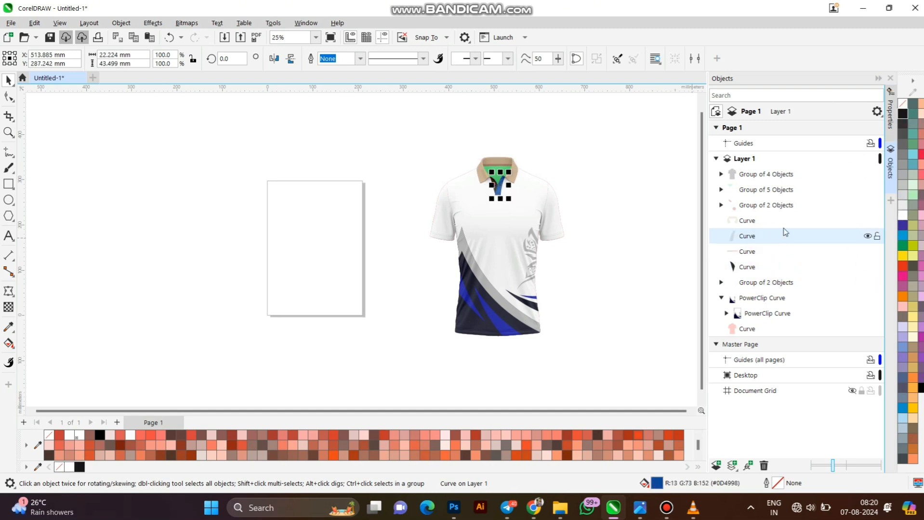
# Recolour the buttons group blue-violet and fill the green inner-neck group of five objects with White
pyautogui.click(780, 209)
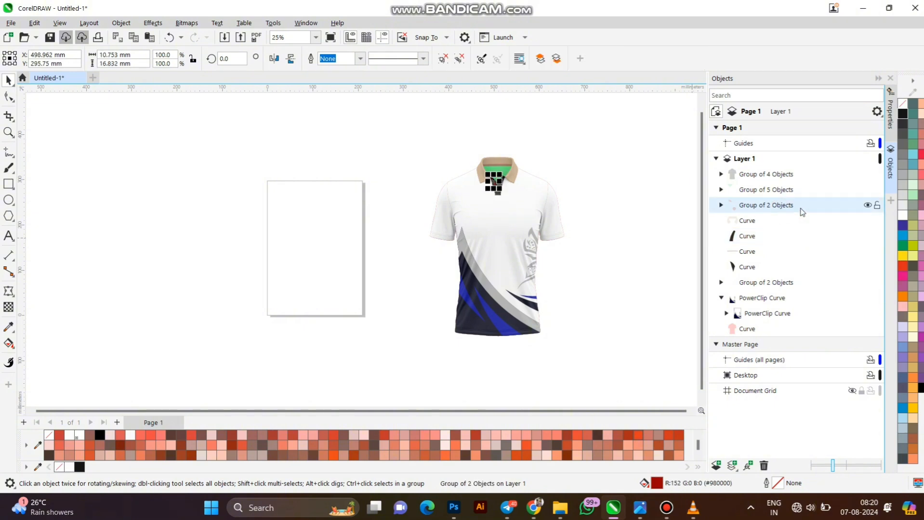
pyautogui.click(905, 235)
pyautogui.click(779, 191)
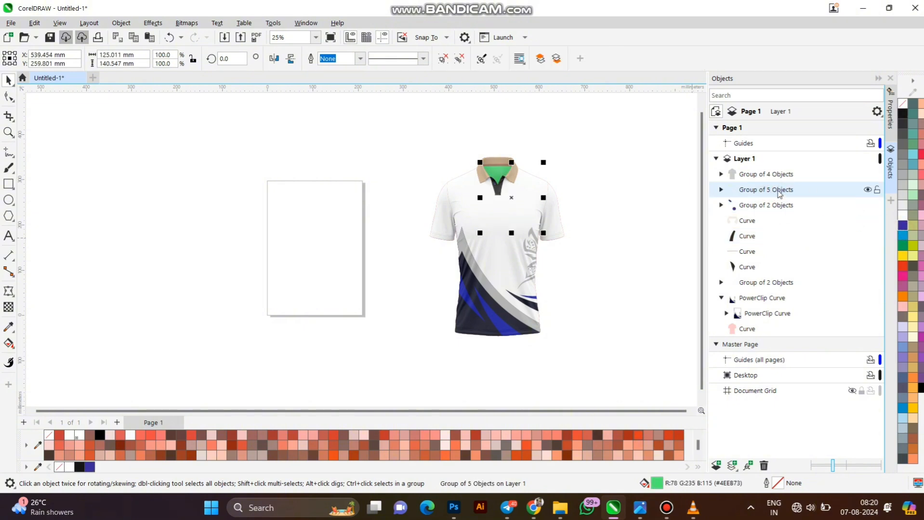
pyautogui.click(868, 190)
pyautogui.click(903, 214)
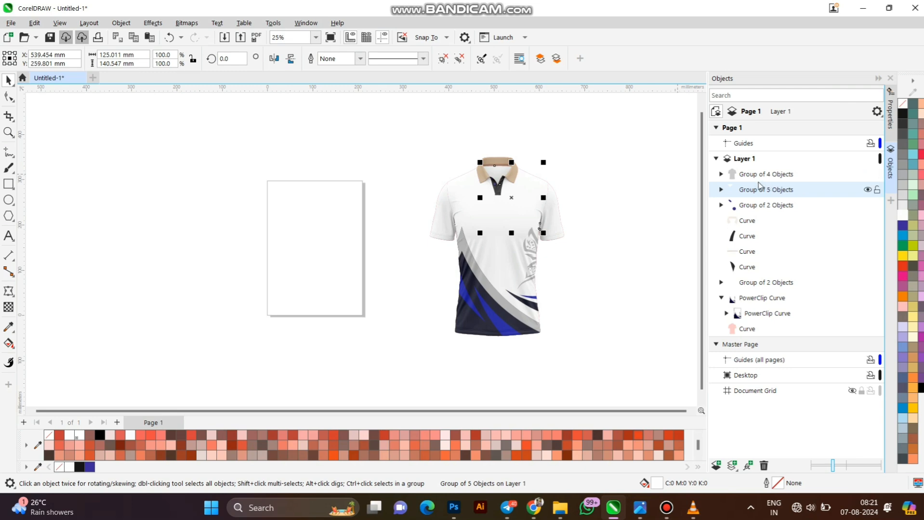
# Fill the tan collar curve with black (K 100) and check the shading on the collar, placket and front
pyautogui.click(754, 222)
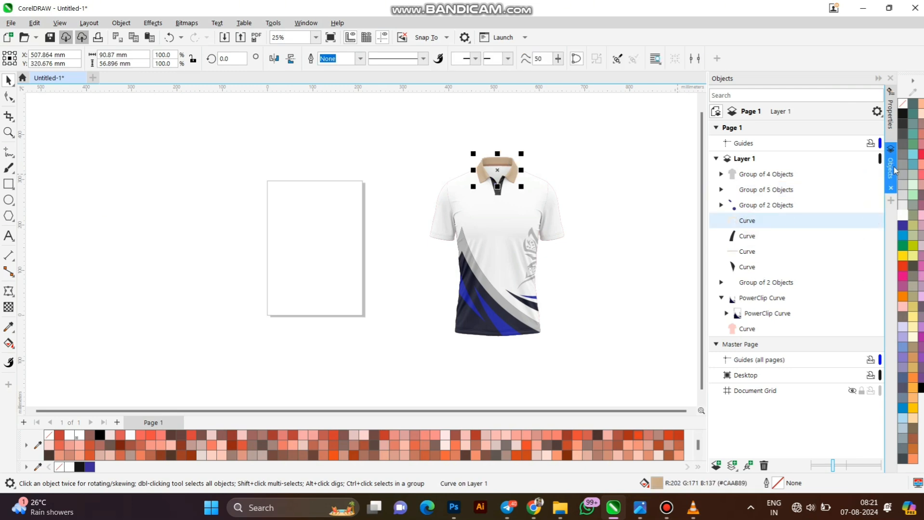
pyautogui.click(900, 117)
pyautogui.scroll(5, 501, 167)
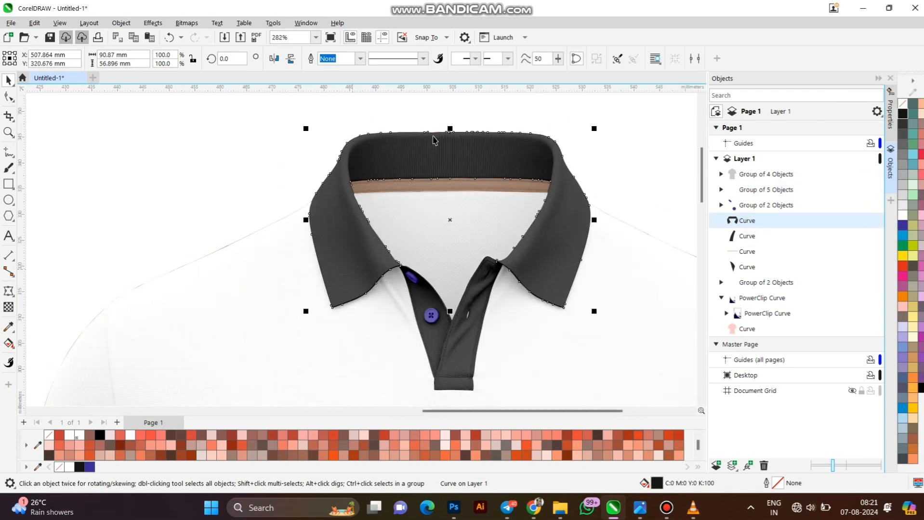
pyautogui.scroll(-3, 433, 140)
pyautogui.scroll(4, 429, 200)
pyautogui.scroll(-5, 433, 190)
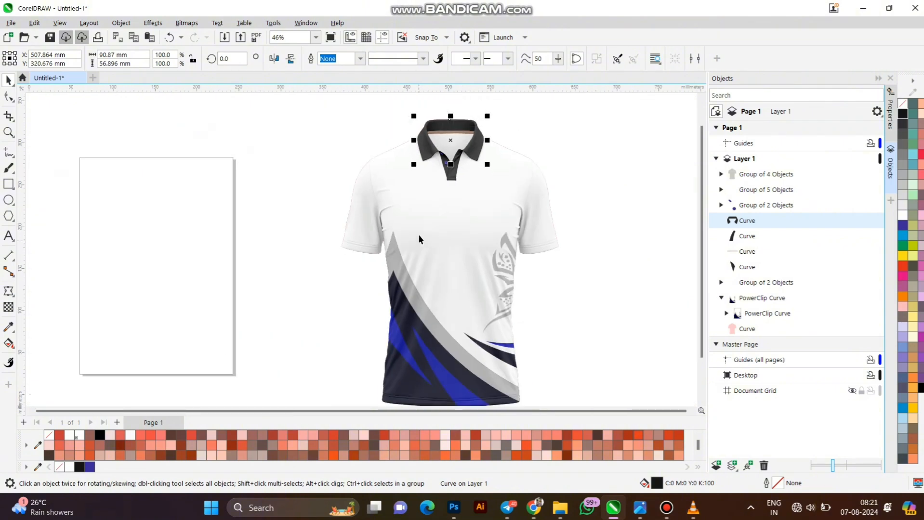
pyautogui.scroll(2, 424, 245)
pyautogui.scroll(-3, 431, 272)
# Expand the shading group and toggle each of its first three shadows layers off and on to examine their effect
pyautogui.click(771, 176)
pyautogui.click(721, 174)
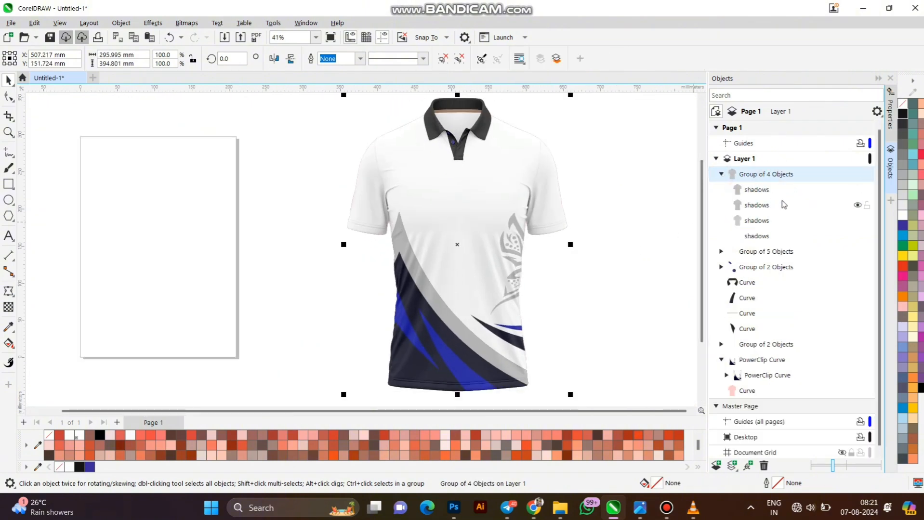
pyautogui.click(857, 190)
pyautogui.click(857, 190)
pyautogui.click(857, 205)
pyautogui.click(857, 205)
pyautogui.click(857, 220)
pyautogui.click(857, 220)
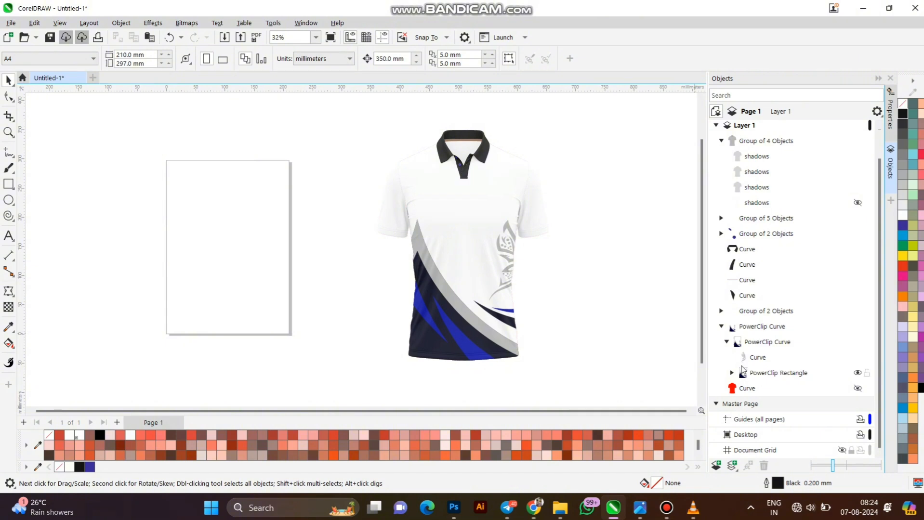
# Bring the nested PowerClip Rectangle into focus, paste the BEAST text inside, and centre it horizontally on the front design
pyautogui.click(774, 374)
pyautogui.rightClick(774, 375)
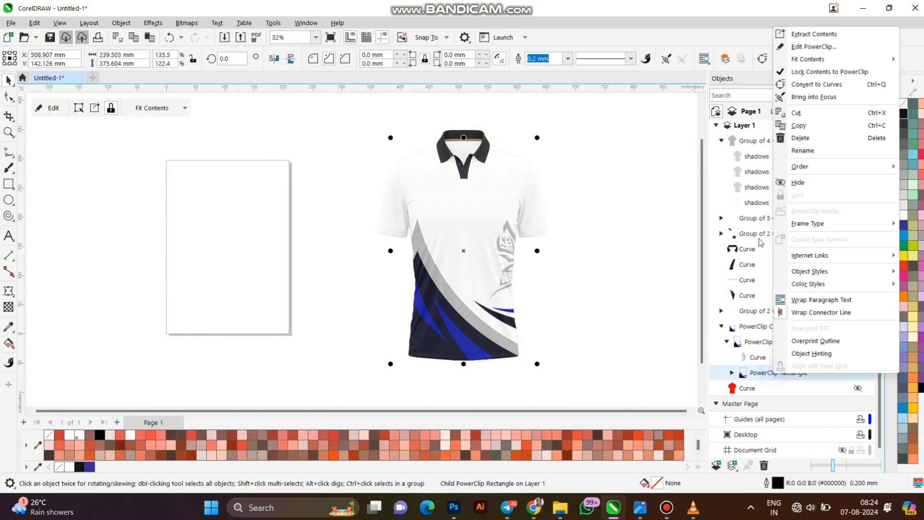
pyautogui.click(789, 97)
pyautogui.scroll(4, 469, 234)
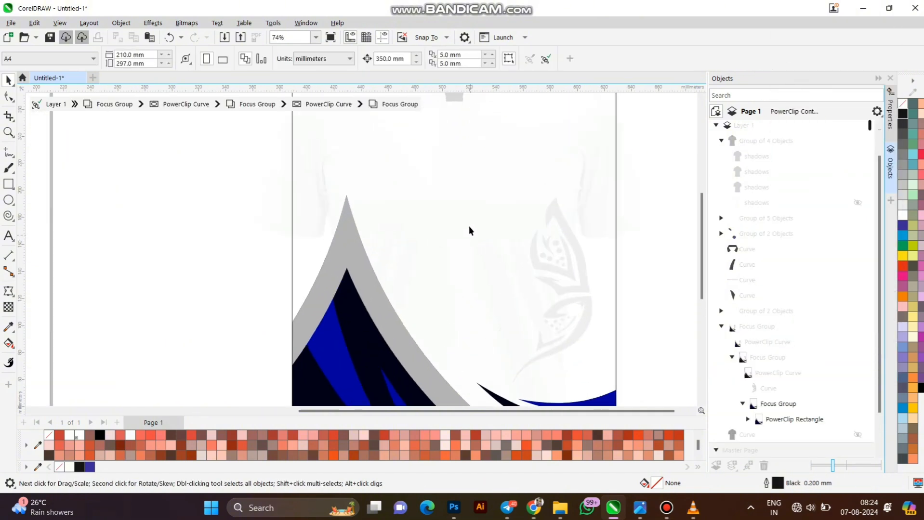
pyautogui.hotkey('ctrl', 'v')
pyautogui.keyDown('shift'); pyautogui.click(476, 171); pyautogui.keyUp('shift')
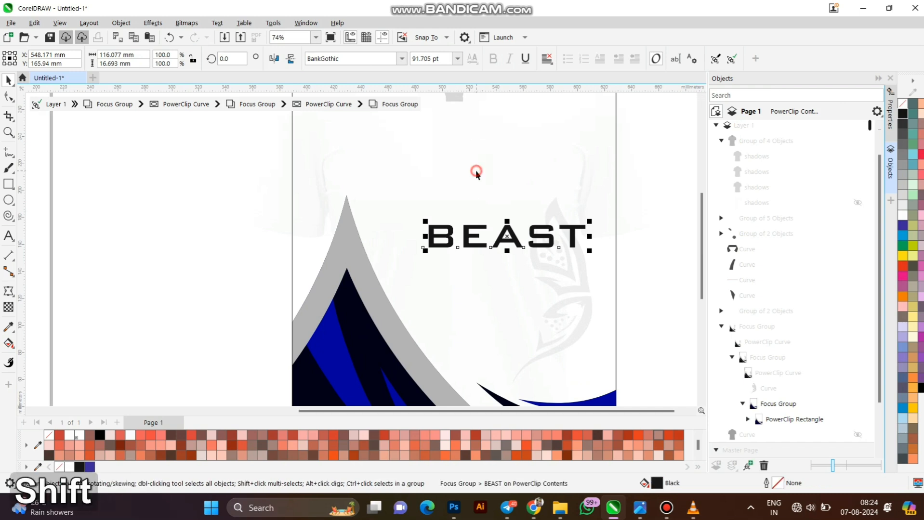
pyautogui.press('c')
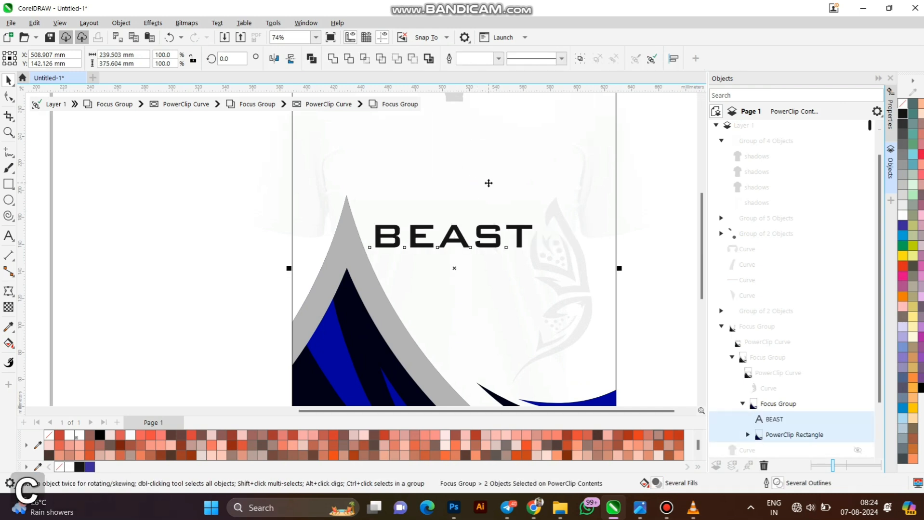
pyautogui.scroll(-3, 501, 214)
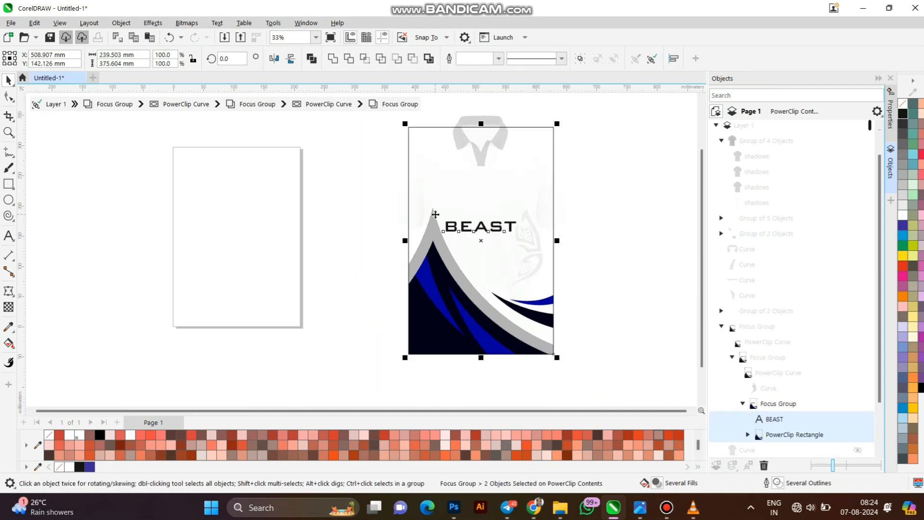
pyautogui.click(367, 190)
pyautogui.click(475, 228)
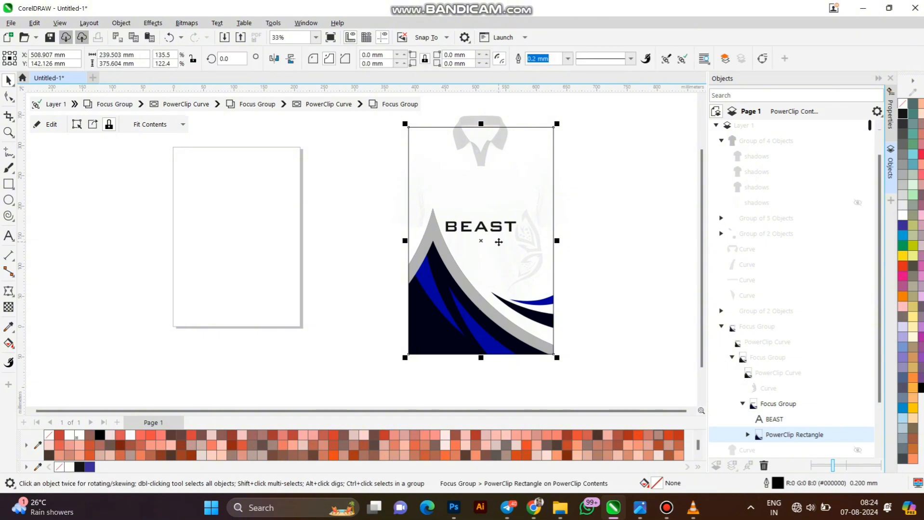
pyautogui.hotkey('shift', 'Up')
pyautogui.hotkey('shift', 'Up')
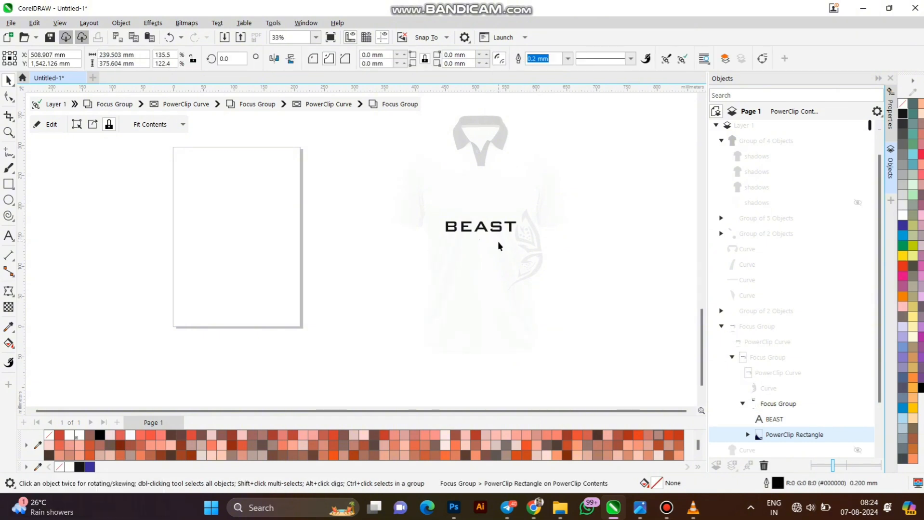
pyautogui.hotkey('ctrl', 'z')
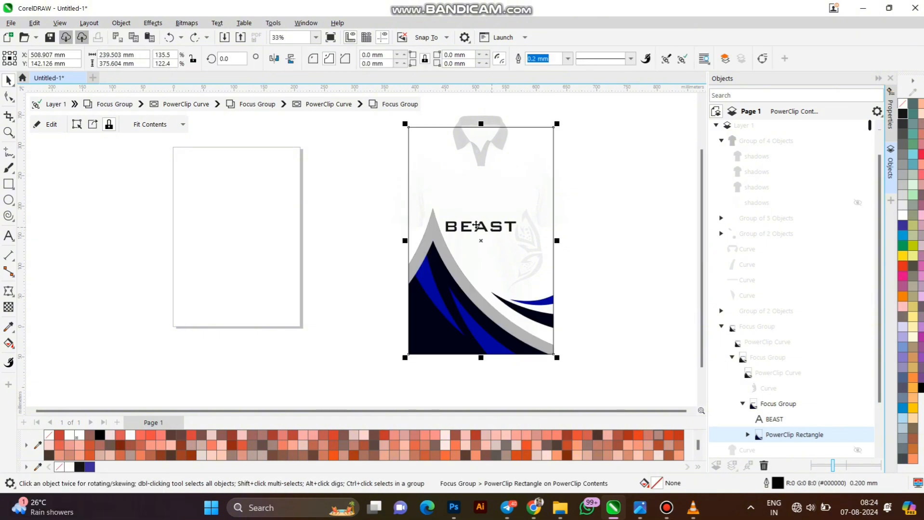
# Move the BEAST text up to the chest, return to Layer 1, and check the fabric texture over the lettering
pyautogui.click(483, 231)
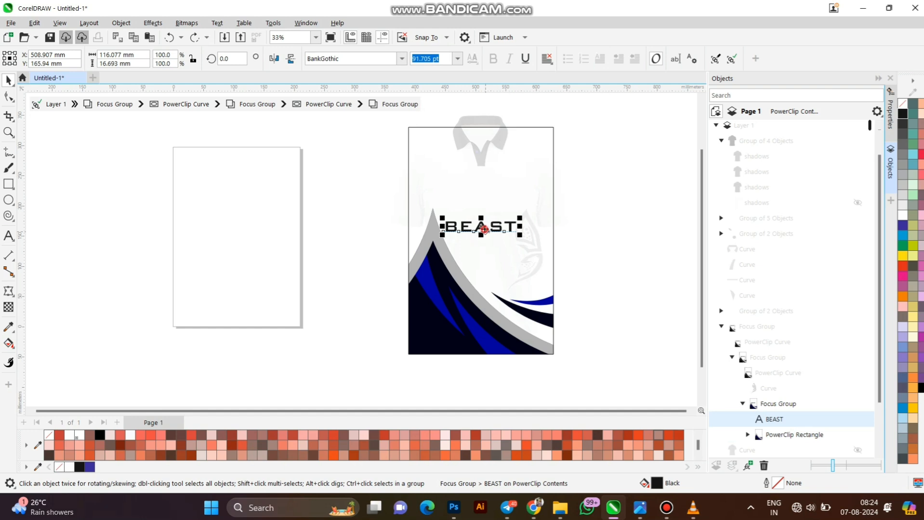
pyautogui.moveTo(483, 230); pyautogui.dragTo(485, 214)
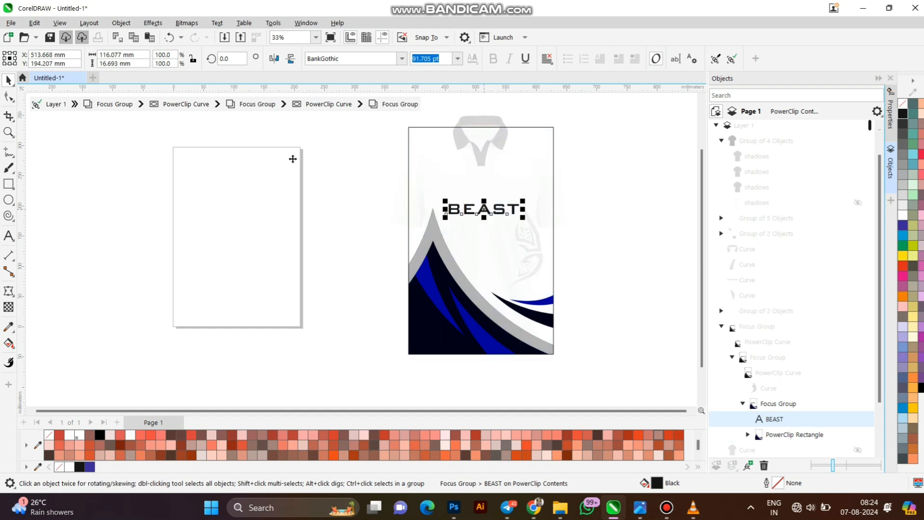
pyautogui.click(56, 105)
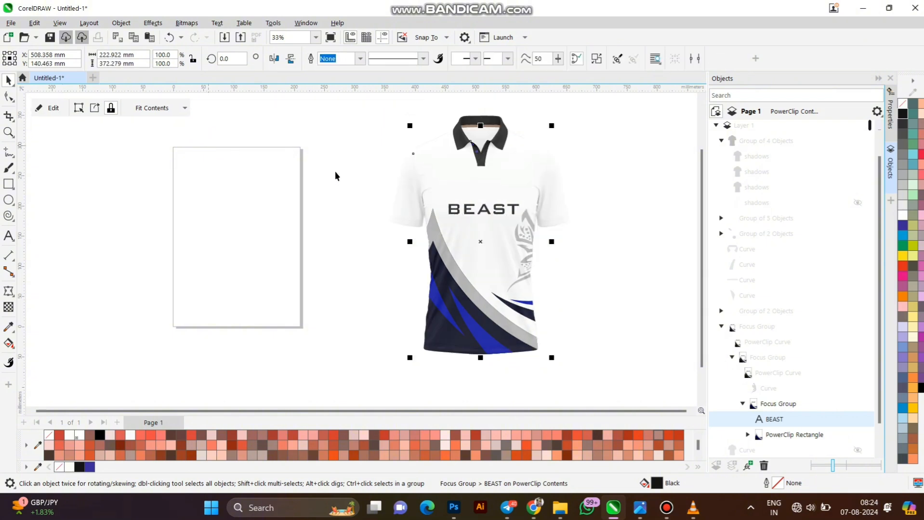
pyautogui.scroll(4, 507, 203)
pyautogui.scroll(8, 494, 217)
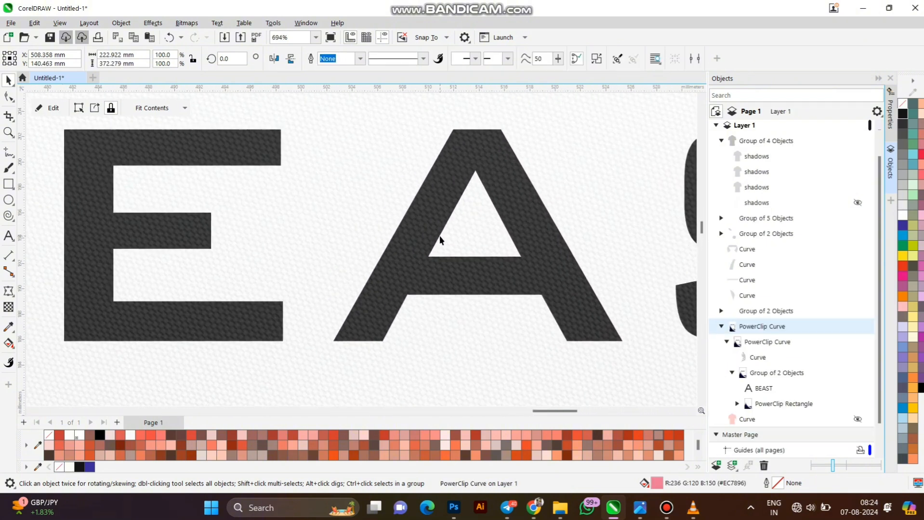
pyautogui.scroll(-12, 439, 240)
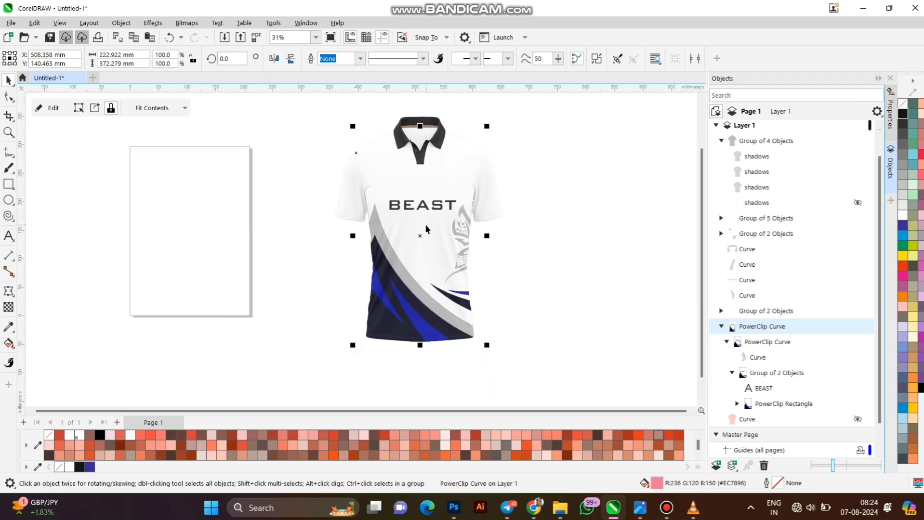
# Ungroup the four shadows layers and set the topmost one's Multiply transparency to 42
pyautogui.click(739, 142)
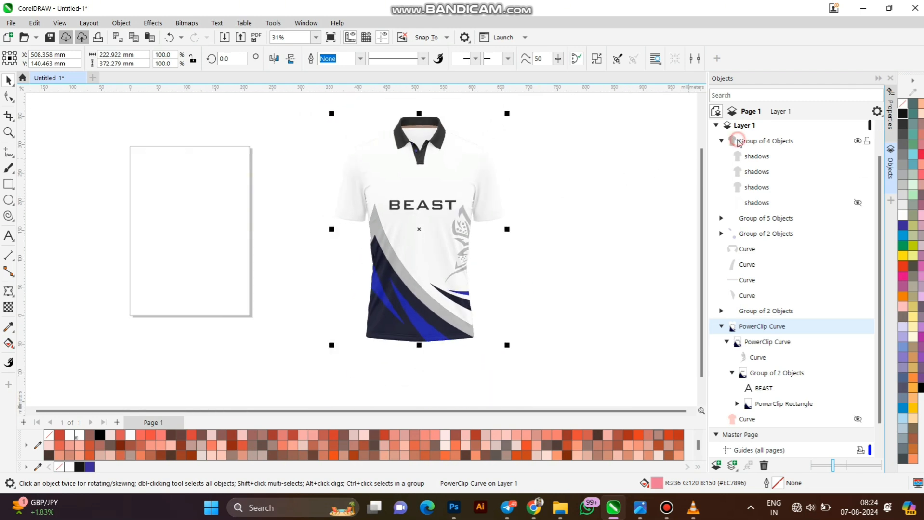
pyautogui.rightClick(748, 142)
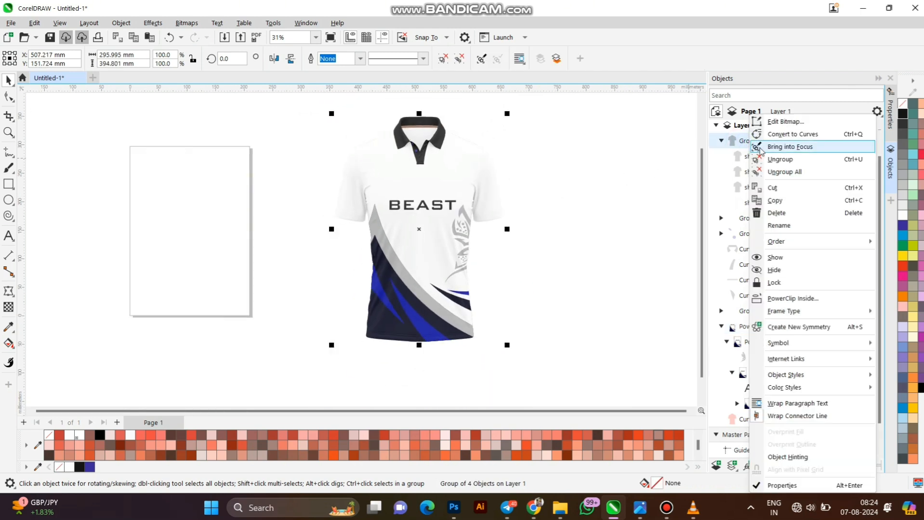
pyautogui.click(764, 159)
pyautogui.click(744, 176)
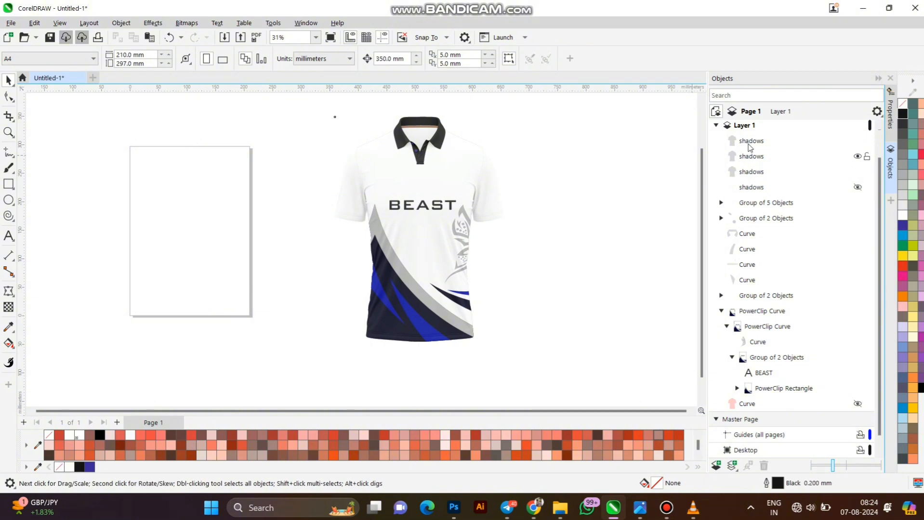
pyautogui.click(750, 145)
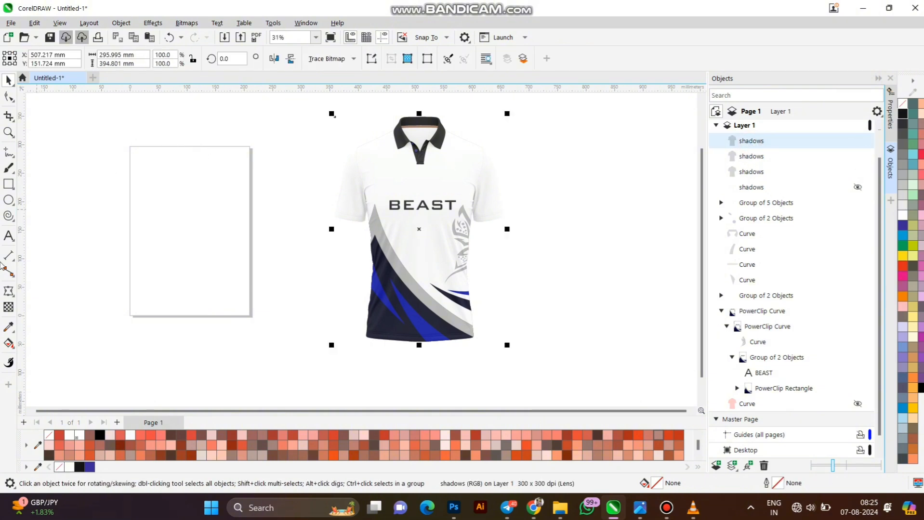
pyautogui.click(9, 308)
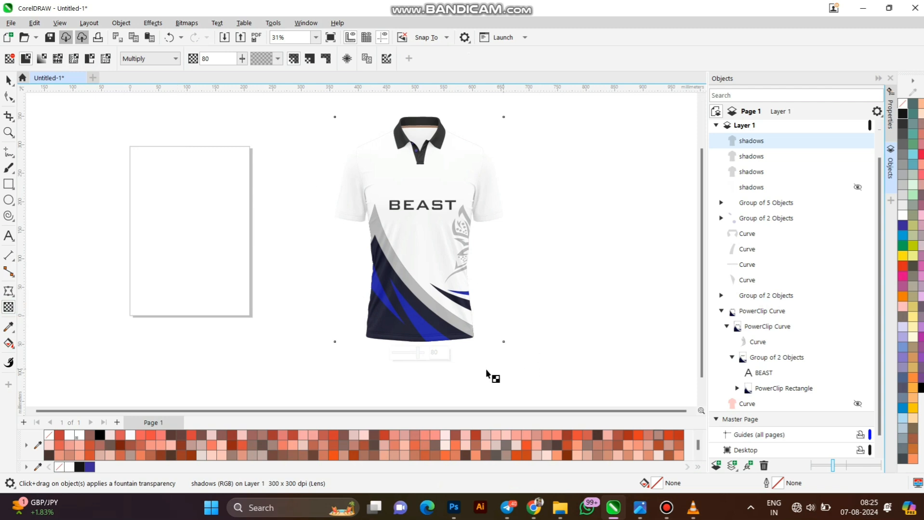
pyautogui.moveTo(417, 357); pyautogui.dragTo(407, 355)
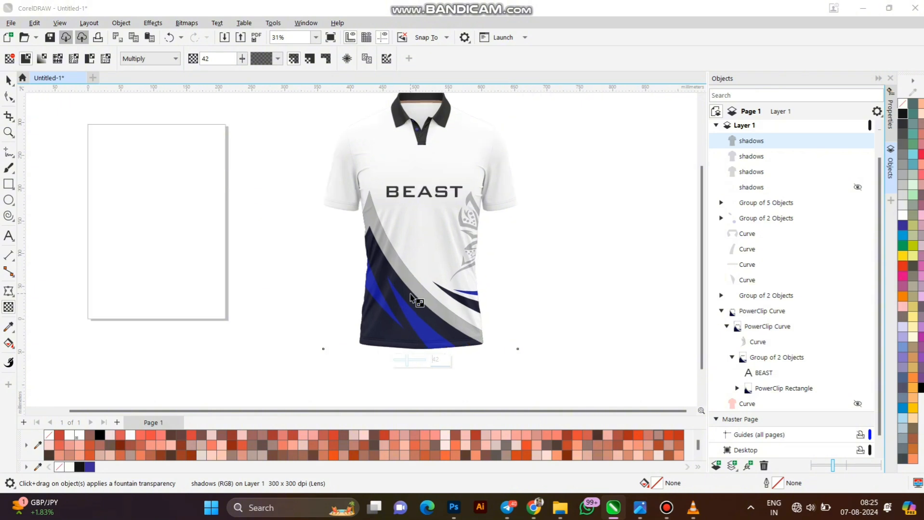
# Examine the shading on the front design and collar, toggling the second shadows layer off and on
pyautogui.scroll(5, 408, 300)
pyautogui.scroll(1, 407, 298)
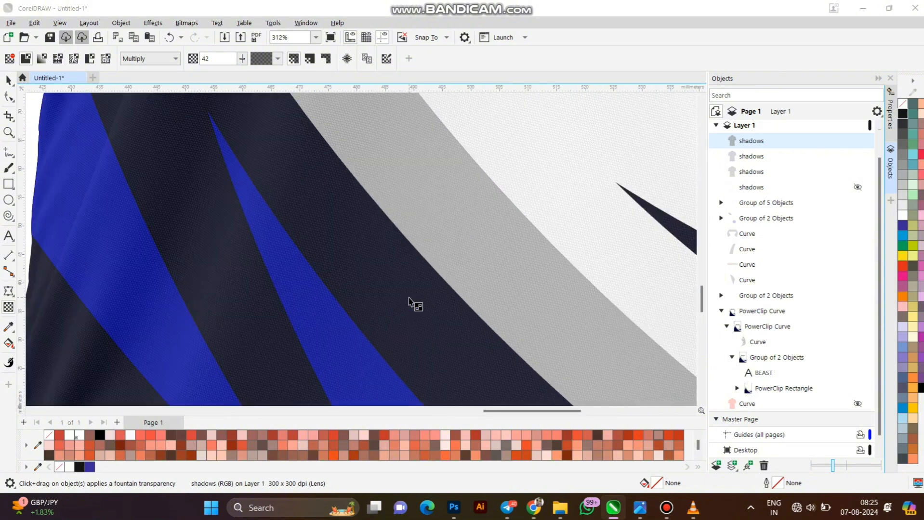
pyautogui.scroll(-2, 432, 370)
pyautogui.scroll(-3, 433, 370)
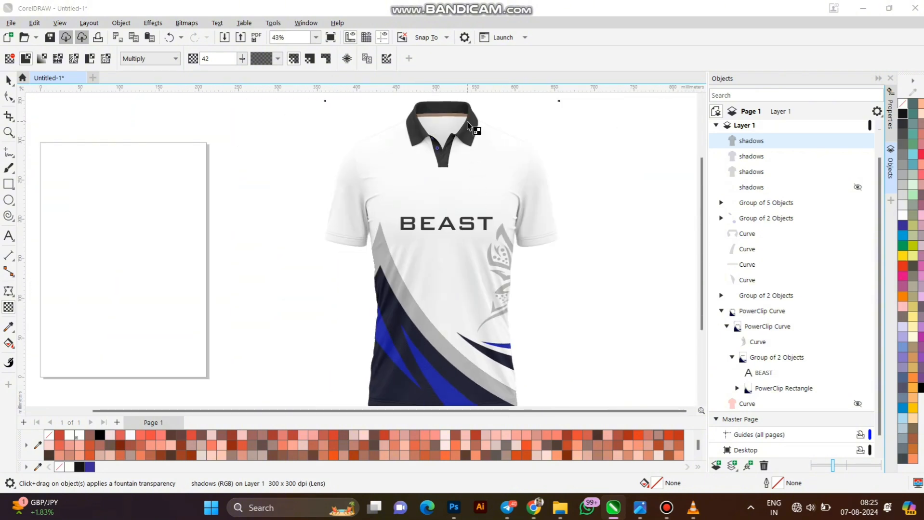
pyautogui.scroll(6, 468, 126)
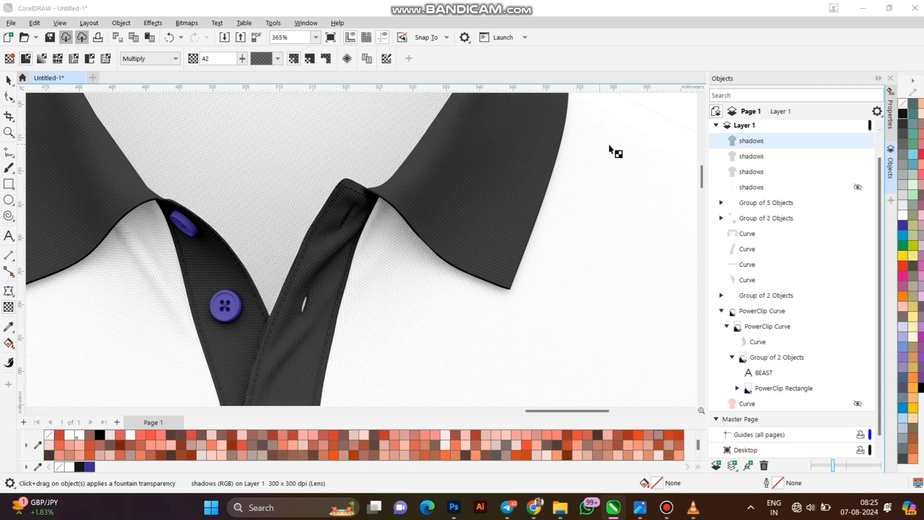
pyautogui.click(747, 157)
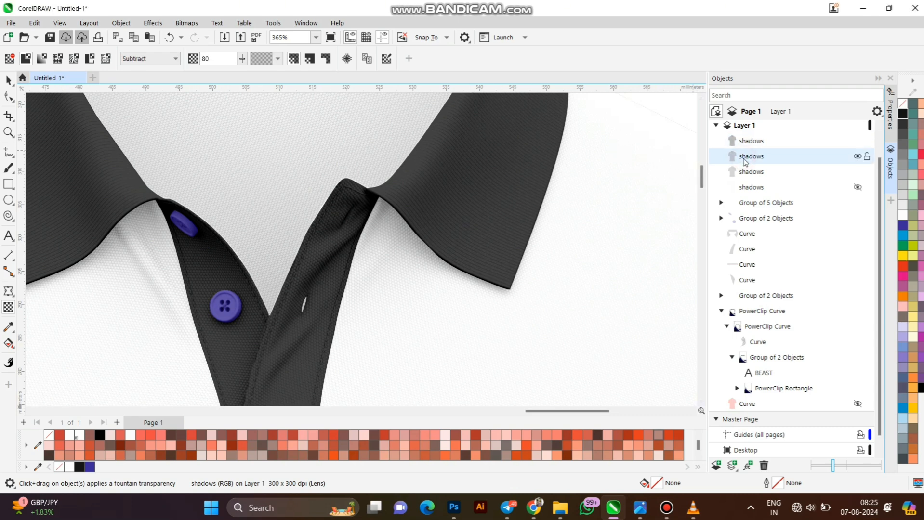
pyautogui.click(857, 158)
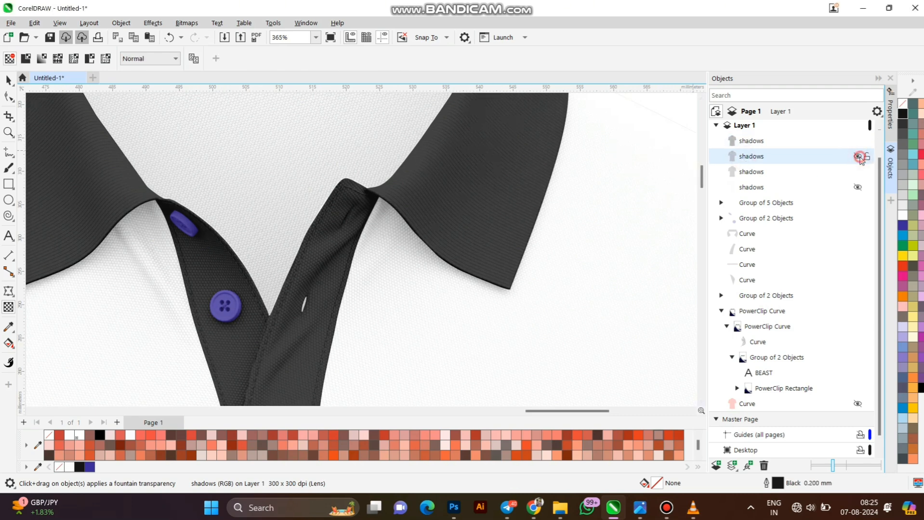
pyautogui.click(857, 157)
pyautogui.scroll(-5, 397, 199)
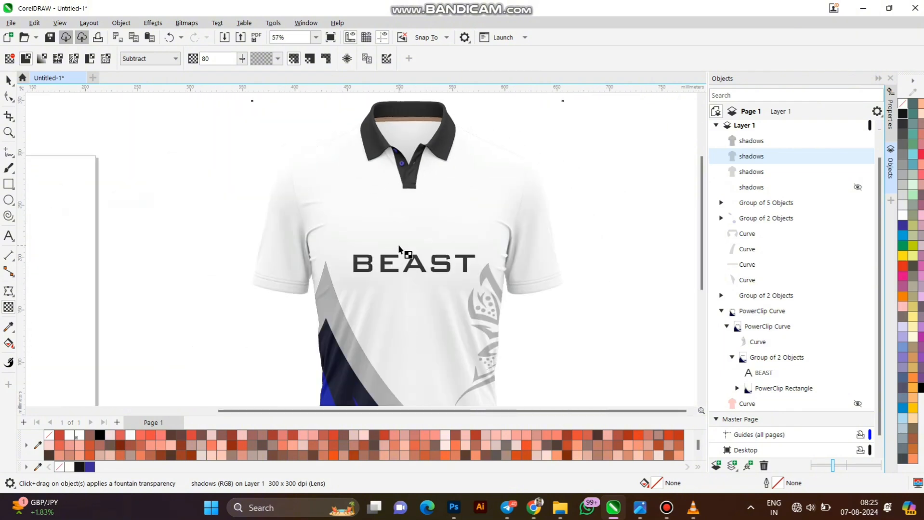
# Readjust the topmost shadows layer's Multiply transparency, trying 72 and 36, and deselect the layer
pyautogui.click(399, 248)
pyautogui.scroll(-2, 427, 220)
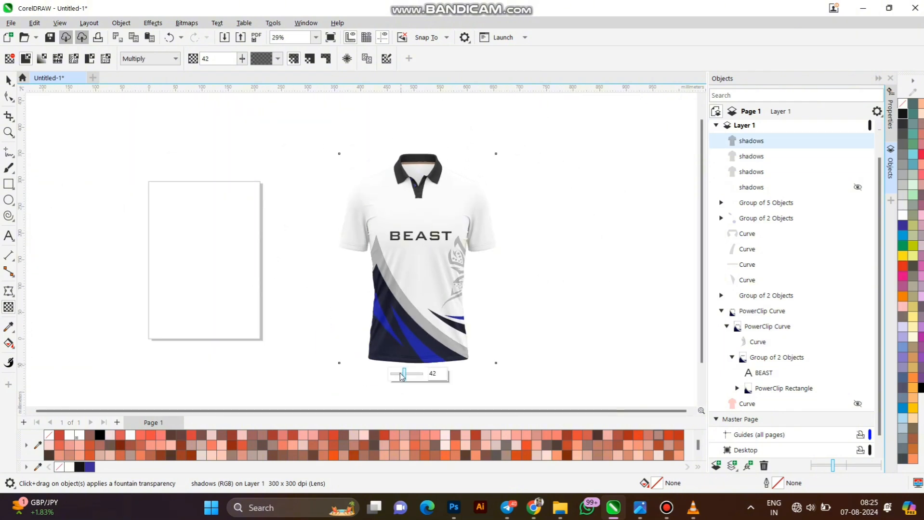
pyautogui.click(414, 377)
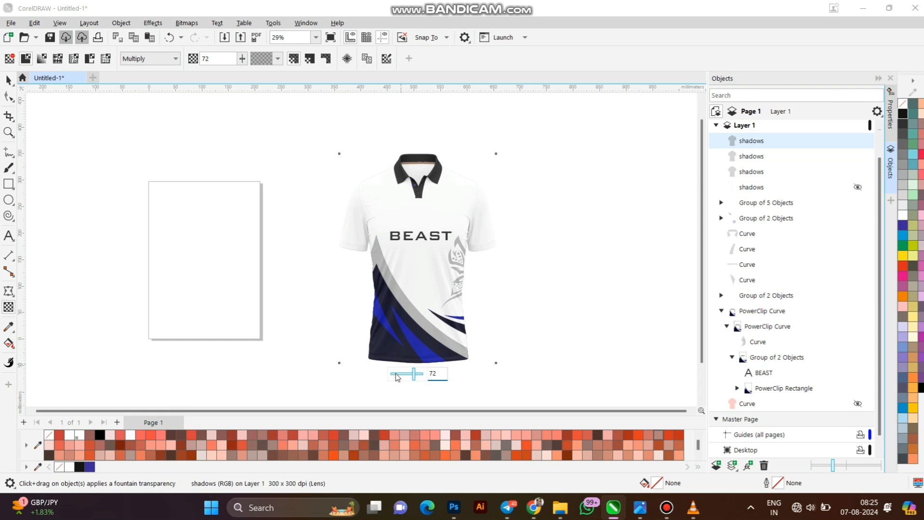
pyautogui.click(397, 376)
pyautogui.click(402, 375)
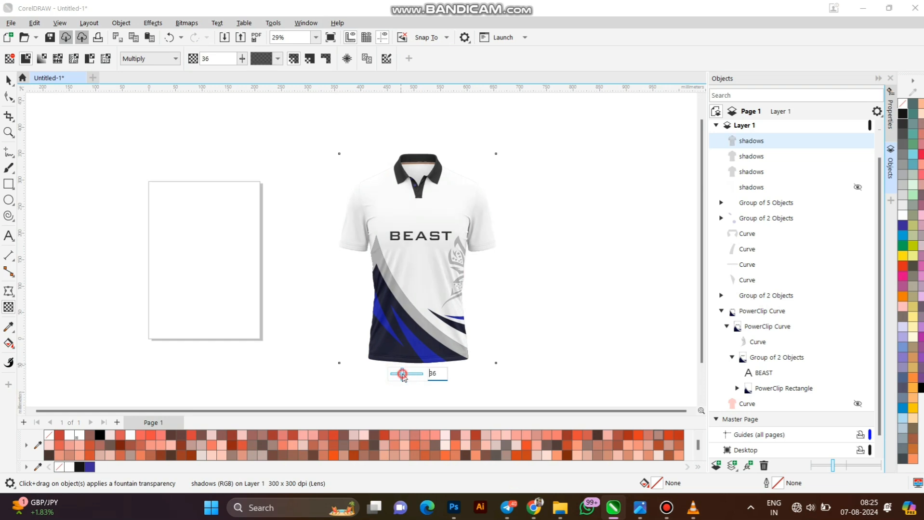
pyautogui.click(401, 375)
pyautogui.click(337, 260)
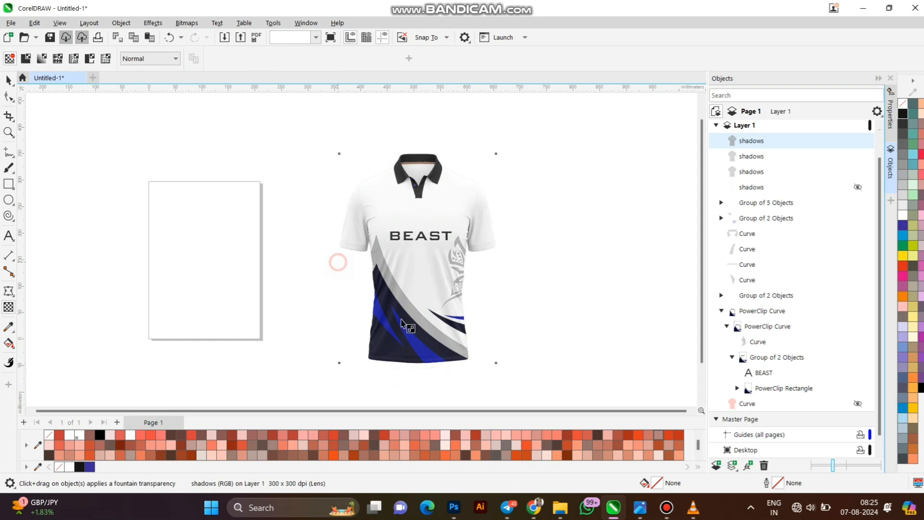